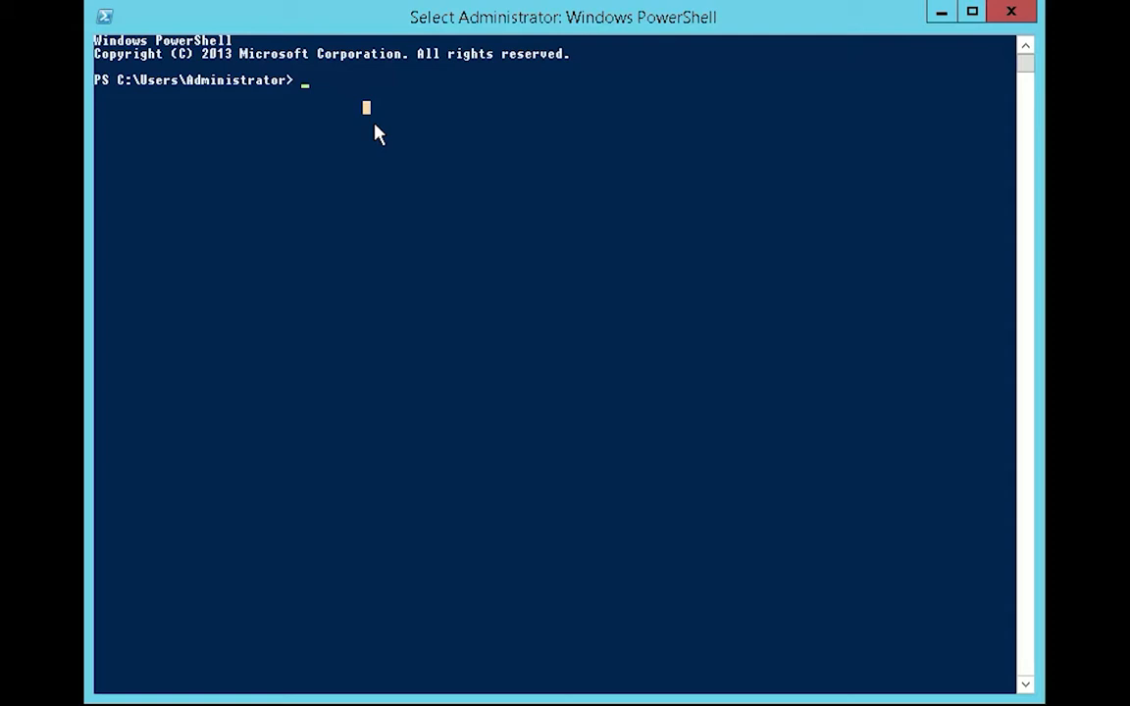
Step: Run dism.exe /online /enable-feature /featurename:adminui /all and answer n to the restart prompt
text(dism)
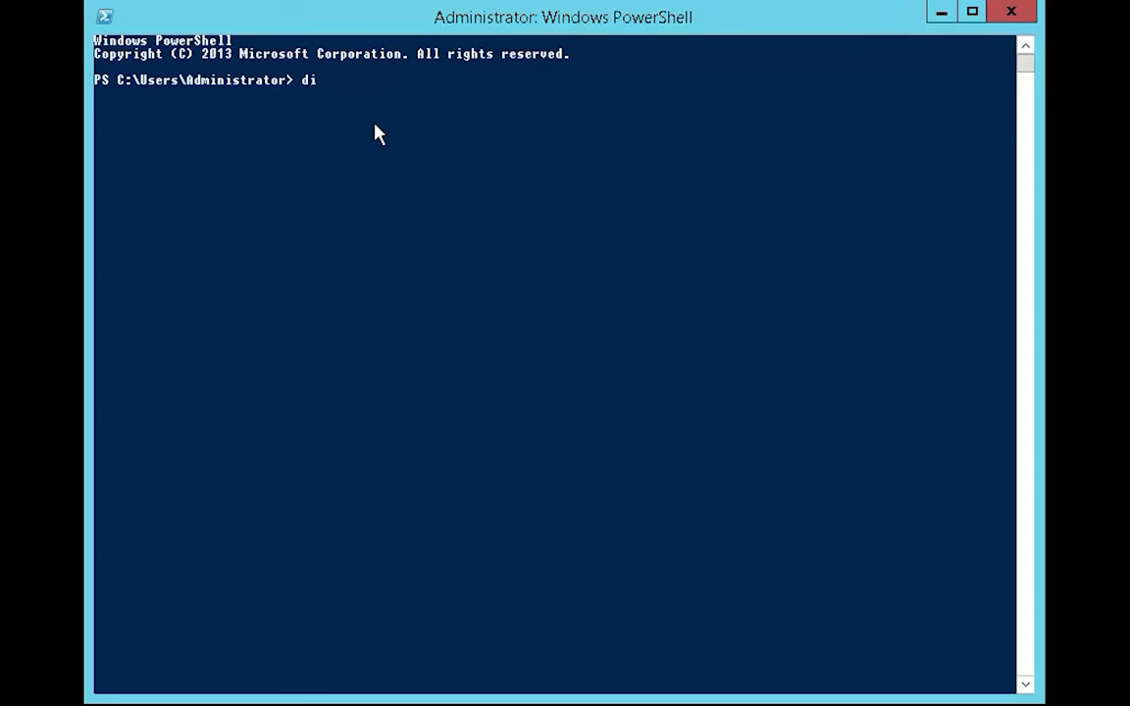
text(.exe /online /en)
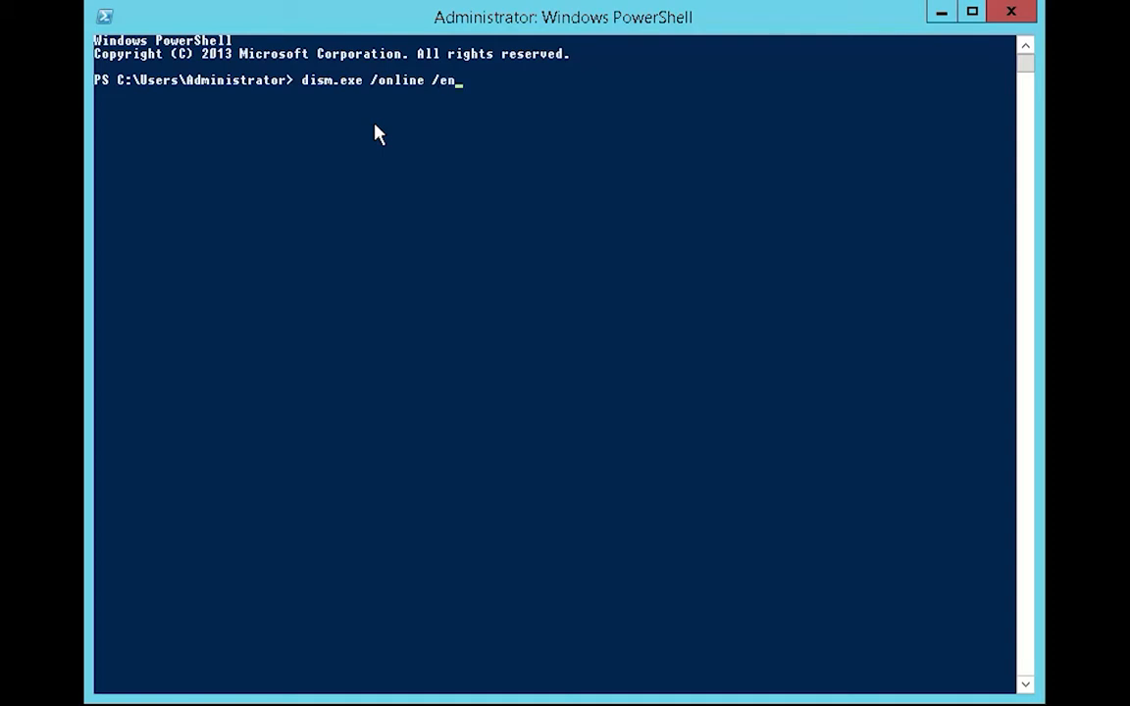
text(able-feature /)
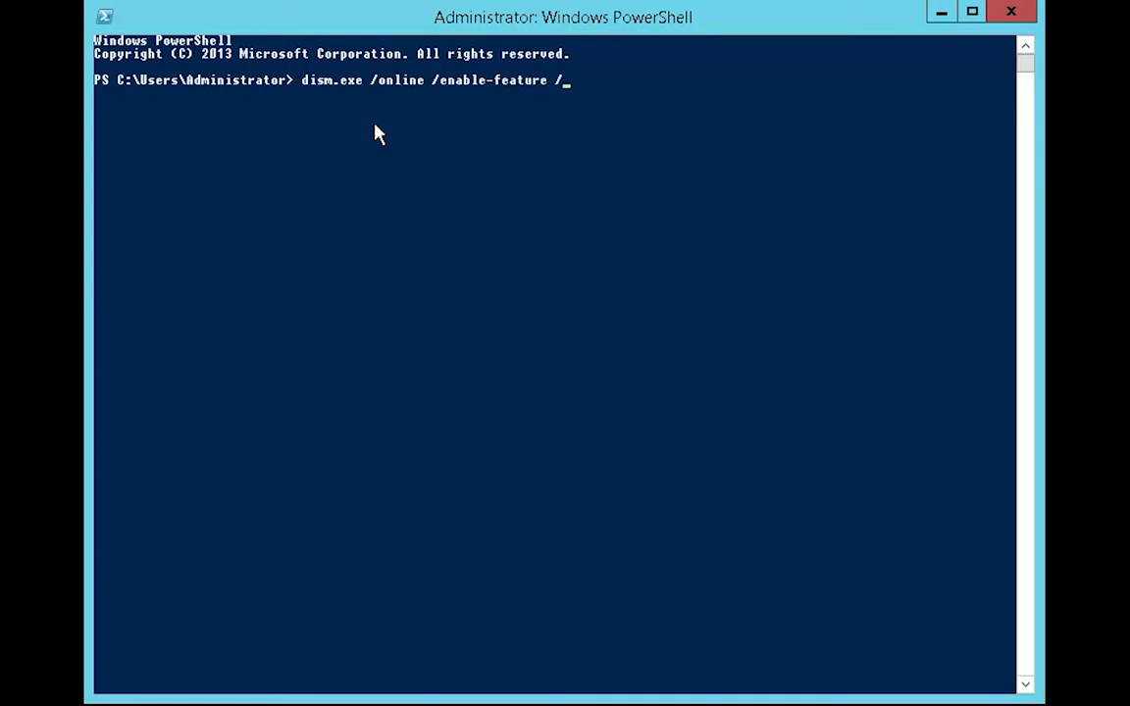
text(featurename:admin)
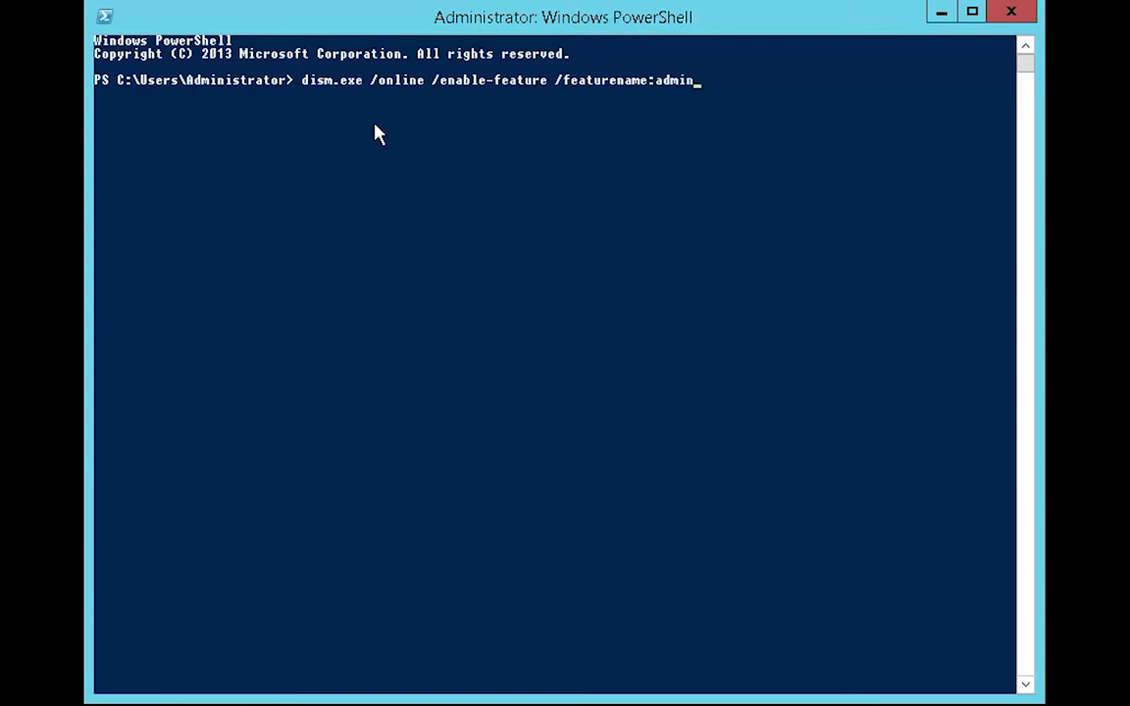
text(ui /all)
key(Return)
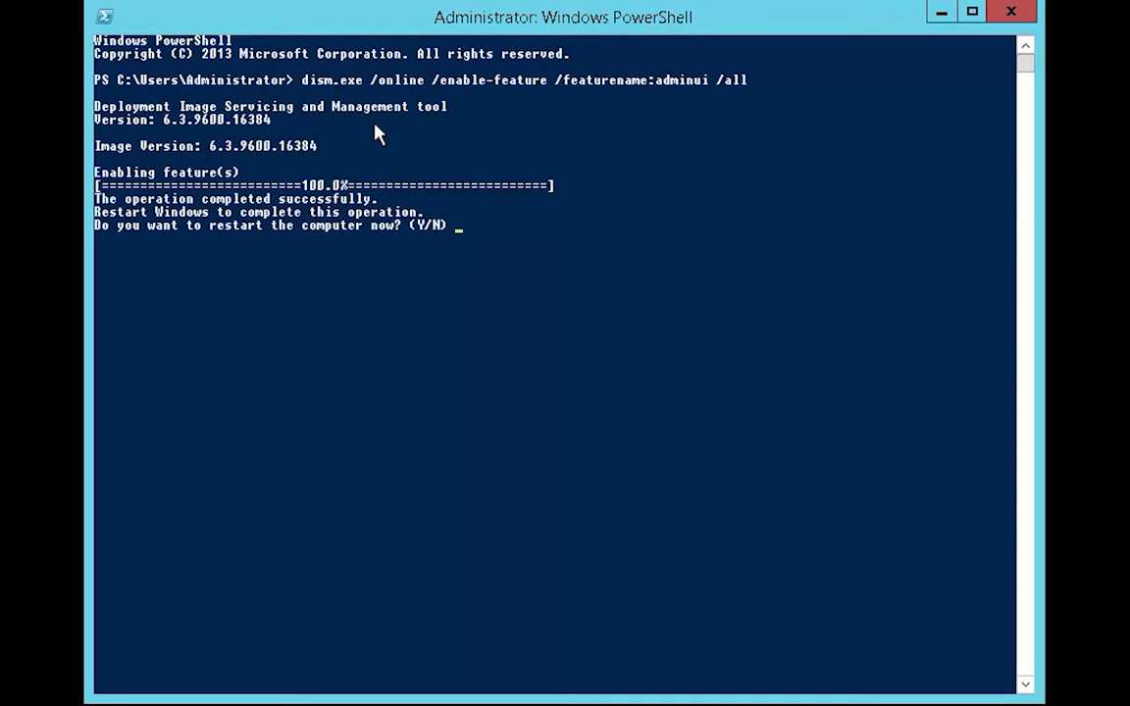
text(n)
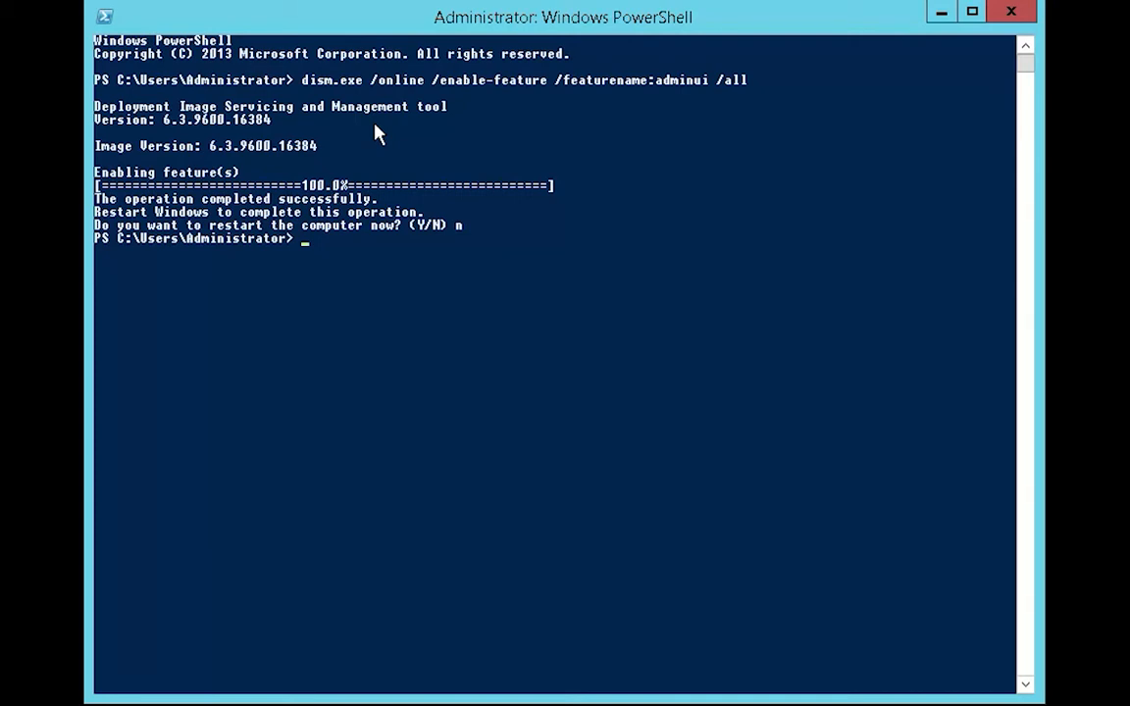
Step: Rerun the previous dism command with featurename nis, answering n to the restart prompt
key(Up)
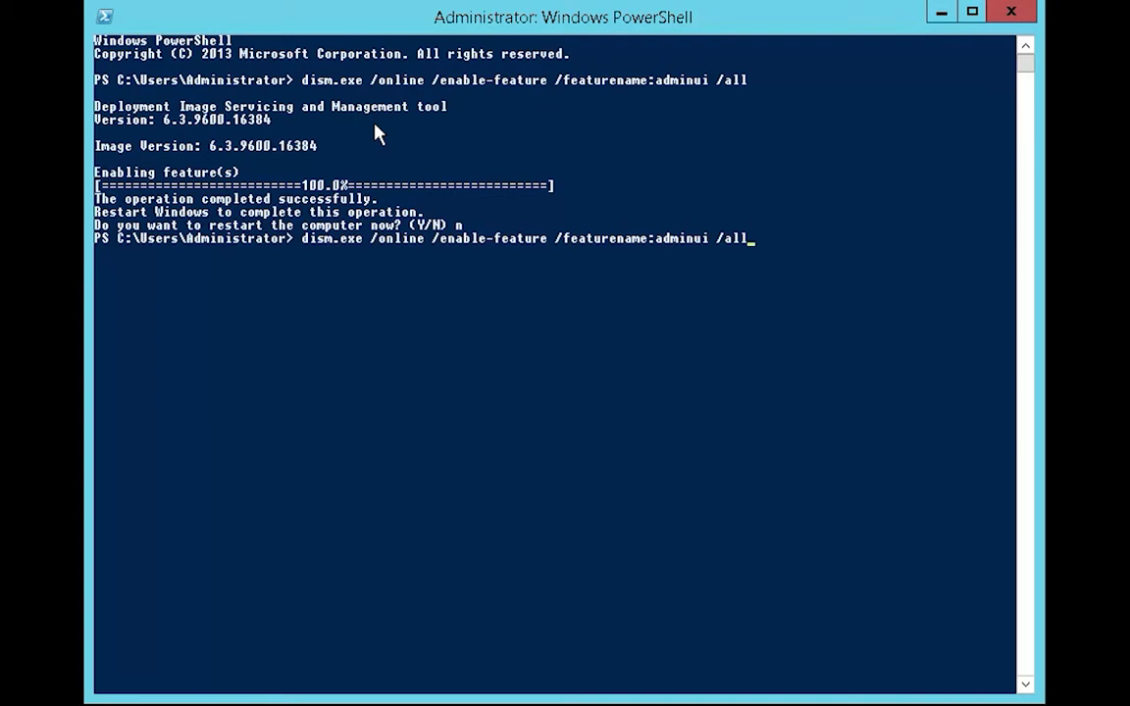
key(Left)
key(Left)
key(Left)
key(Left)
key(Left)
key(BackSpace)
key(BackSpace)
key(BackSpace)
key(BackSpace)
key(BackSpace)
key(BackSpace)
key(BackSpace)
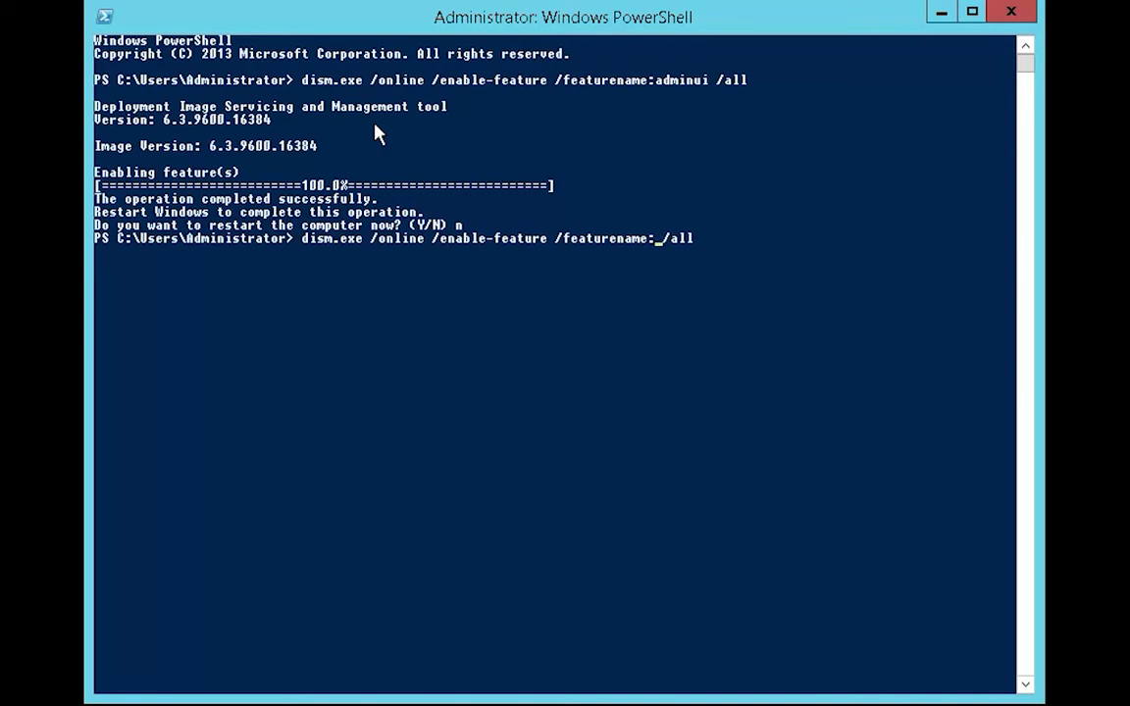
text(nis)
key(Return)
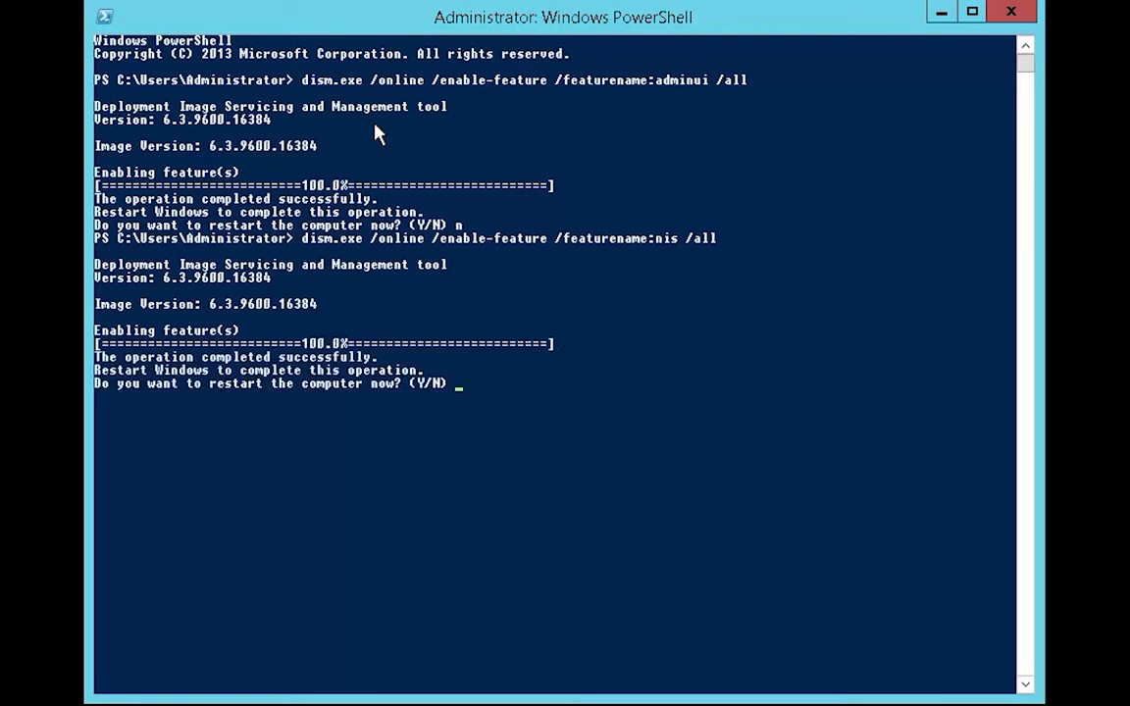
text(n)
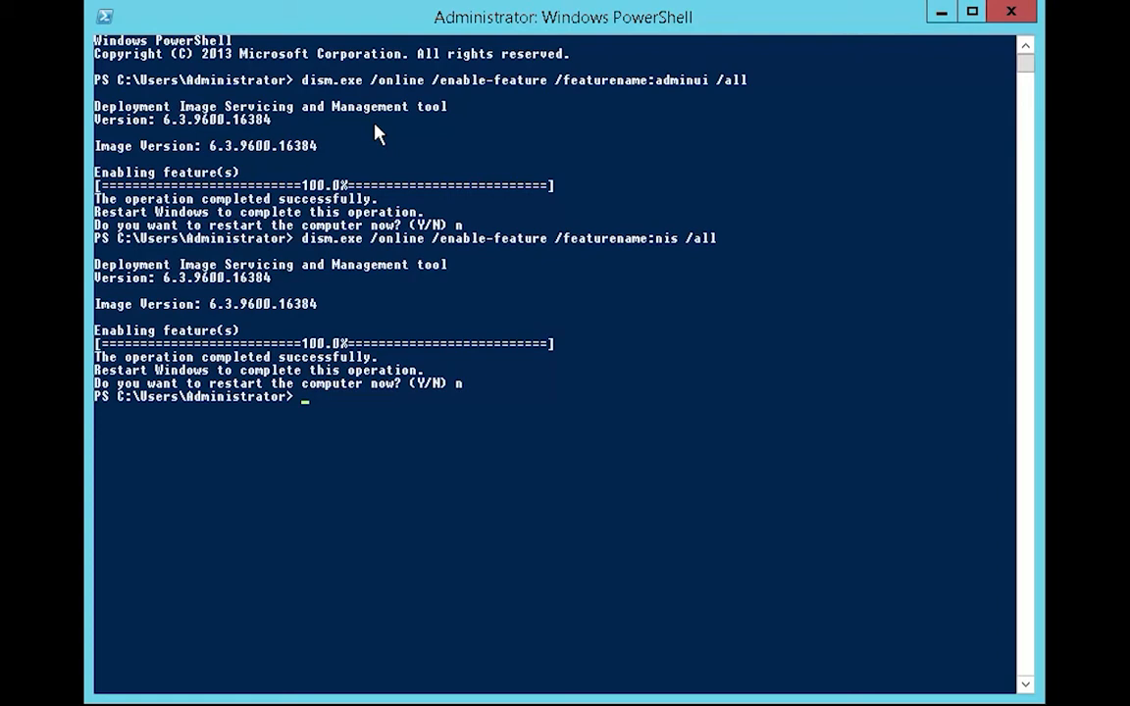
Step: Rerun the dism command with featurename psync and answer y to restart the server
key(Up)
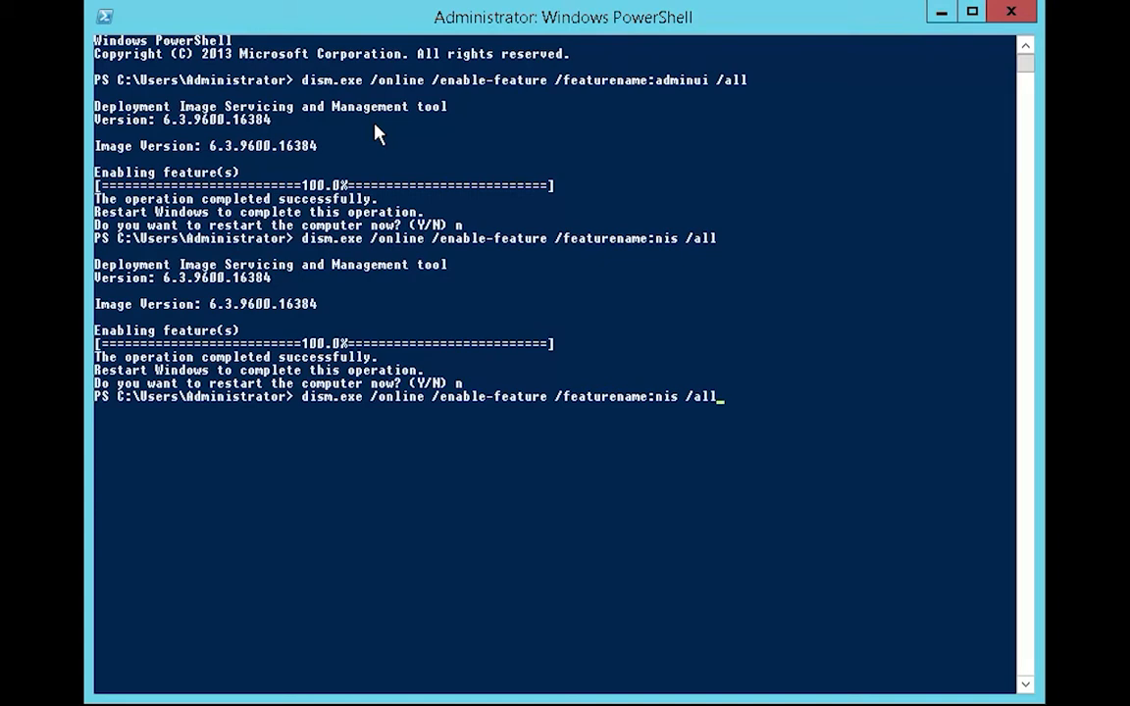
key(Left)
key(Left)
key(Left)
key(Left)
key(Left)
key(BackSpace)
key(BackSpace)
key(BackSpace)
text(psync)
key(Return)
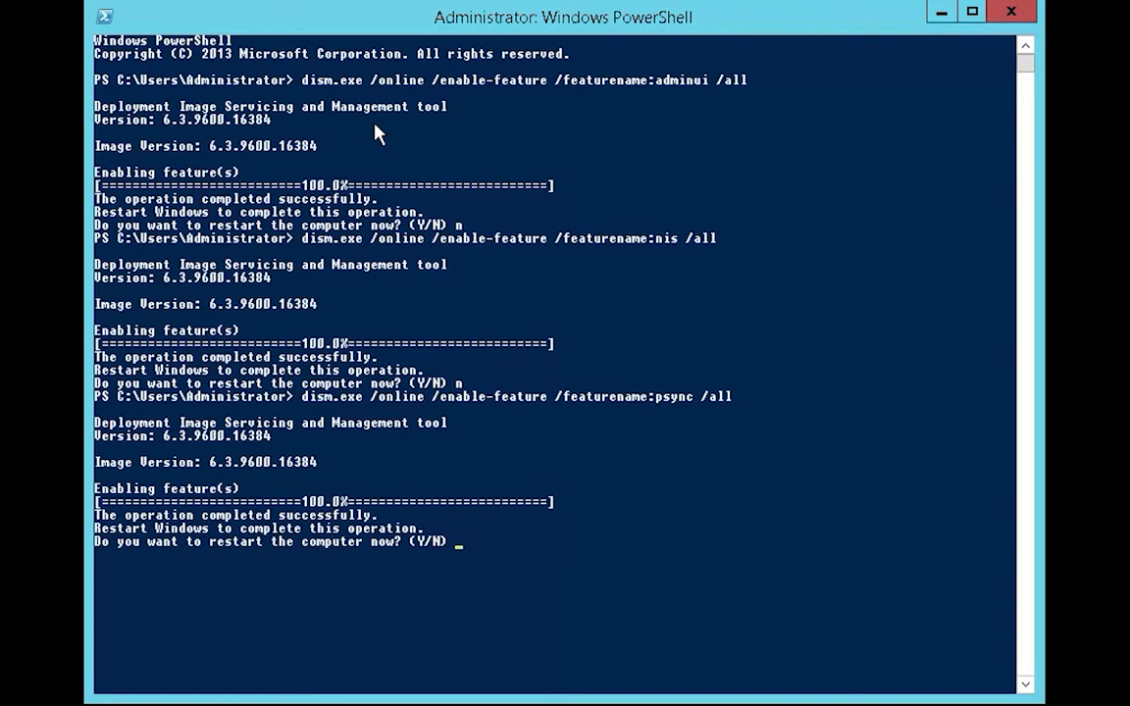
text(y)
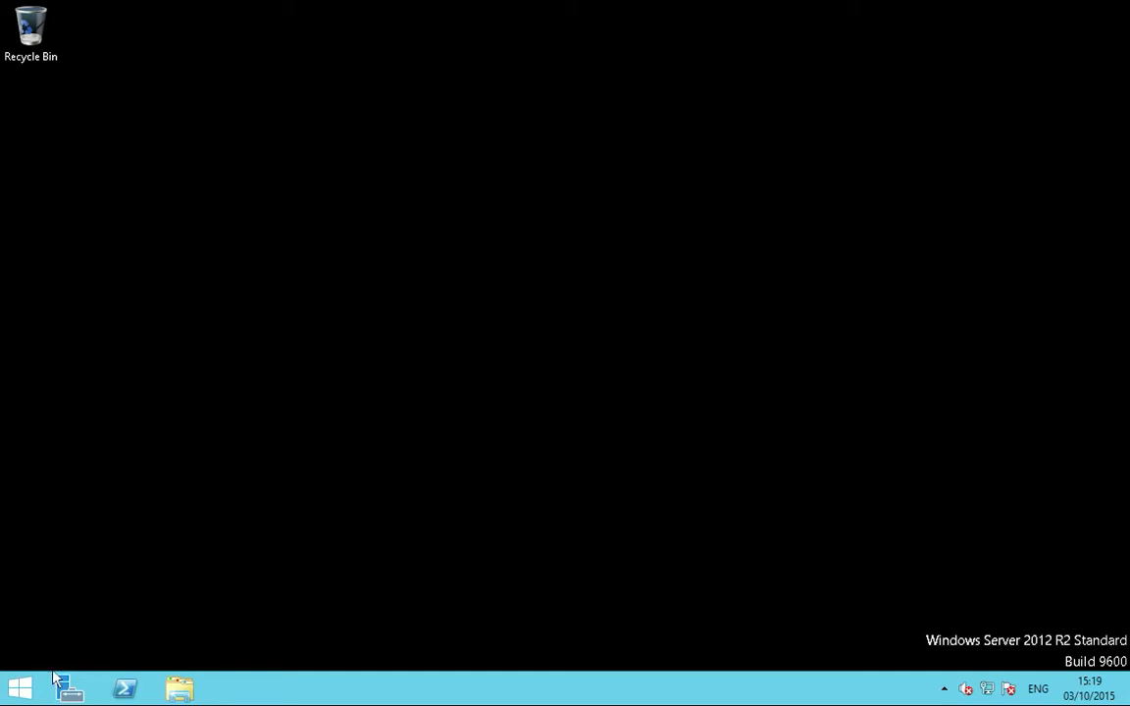
Step: Launch Active Directory Users and Computers from Administrative Tools on the Start screen
click(31, 694)
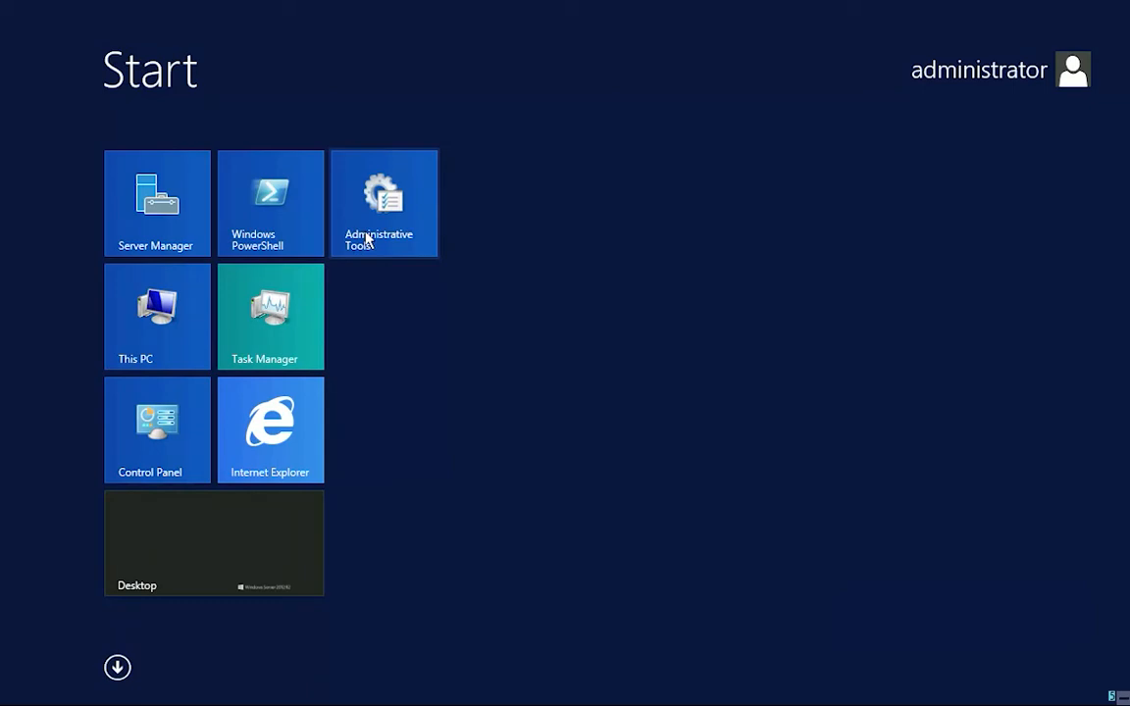
click(378, 226)
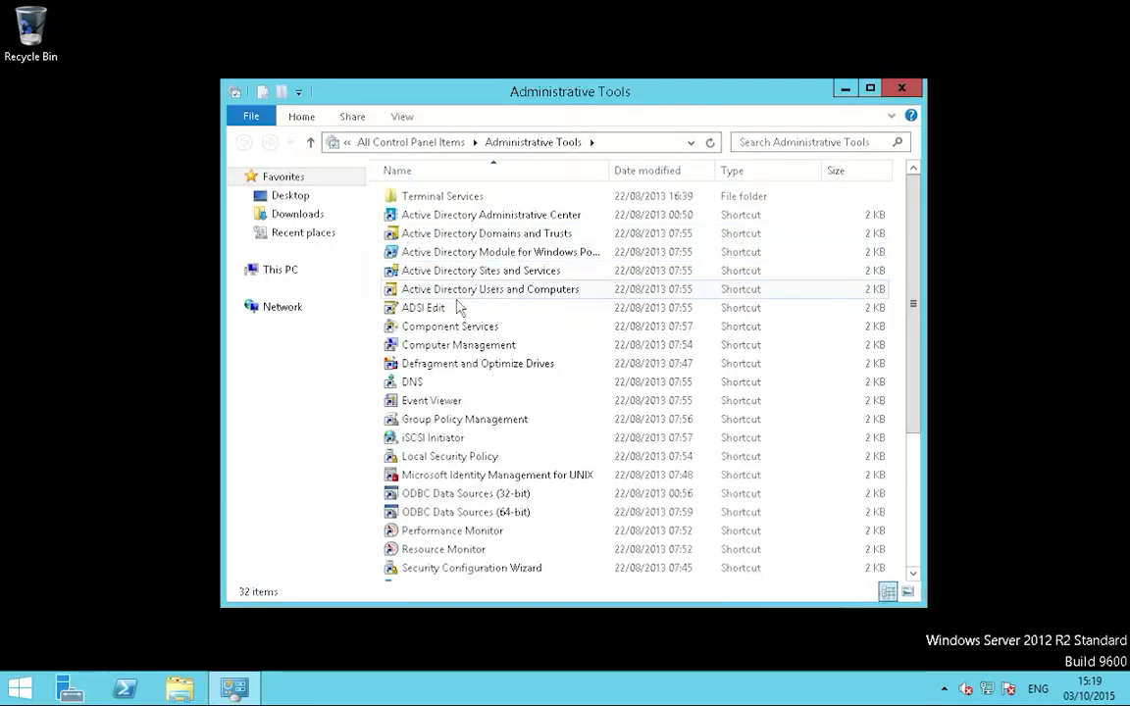
click(463, 296)
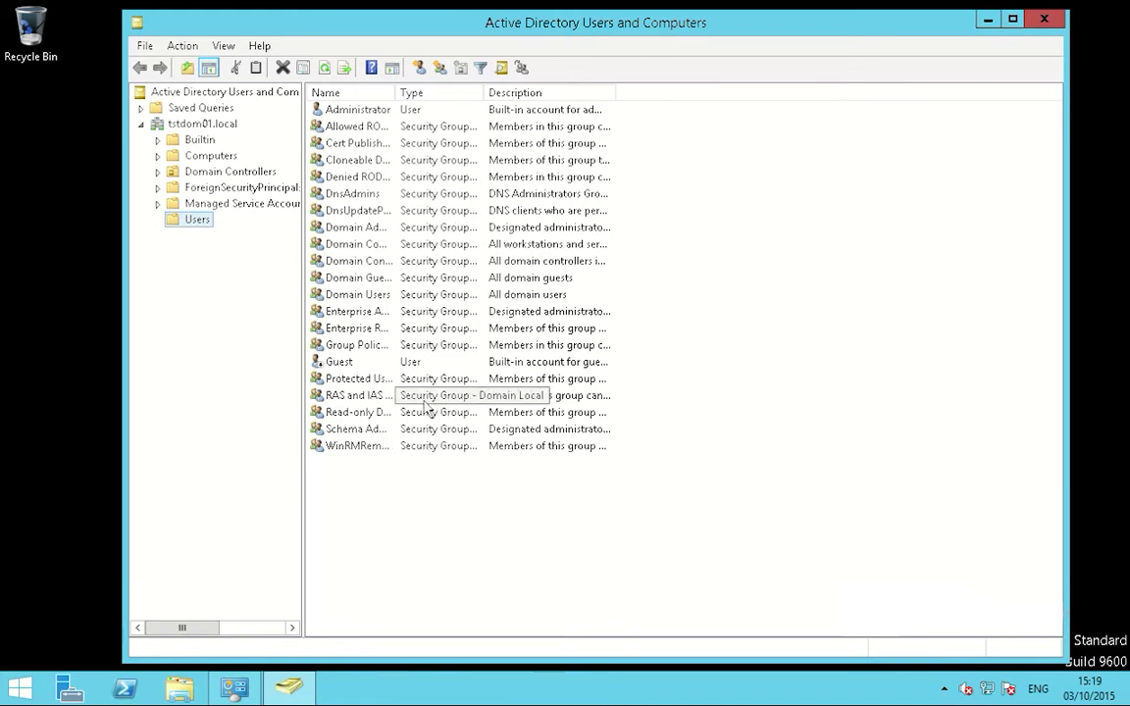
Step: Start a new user in Users with first name test01, last name user01, logon tstusr01
right_click(197, 221)
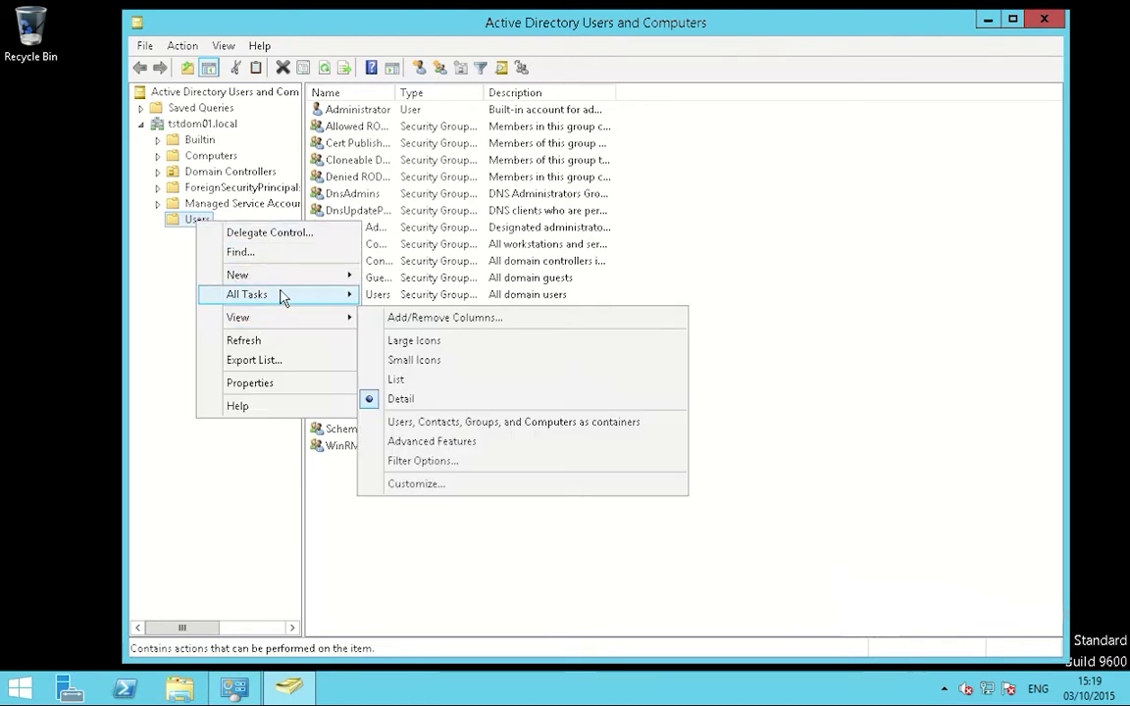
mouse_move(281, 285)
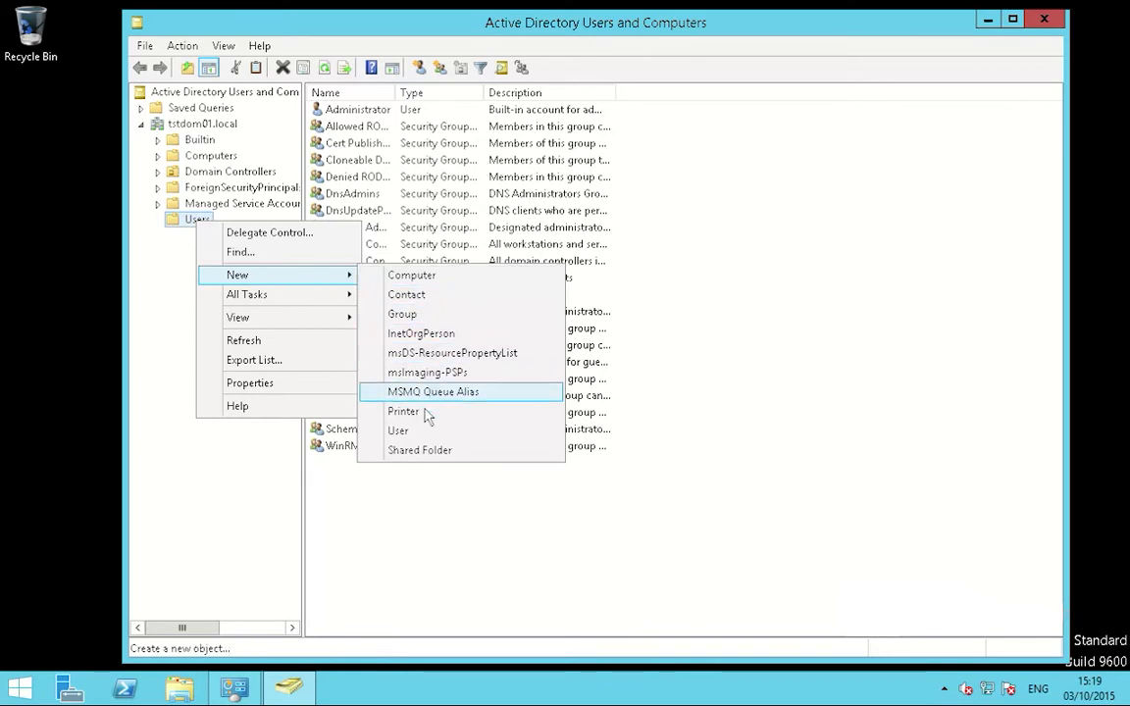
click(402, 431)
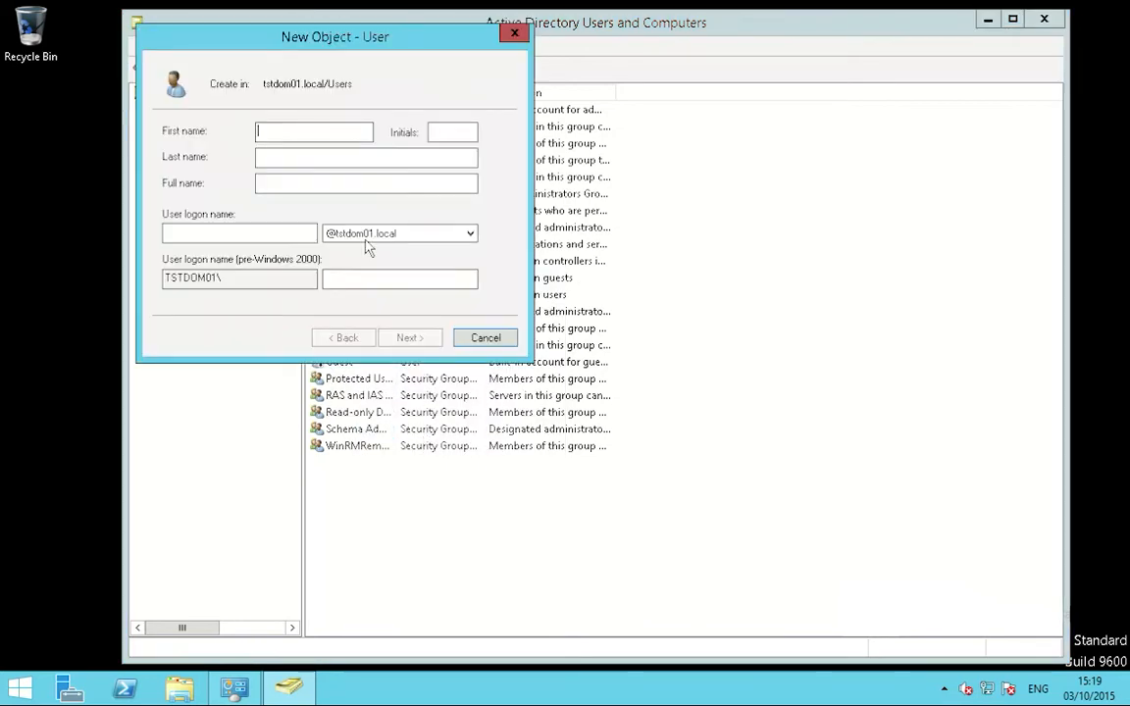
drag(329, 51, 456, 196)
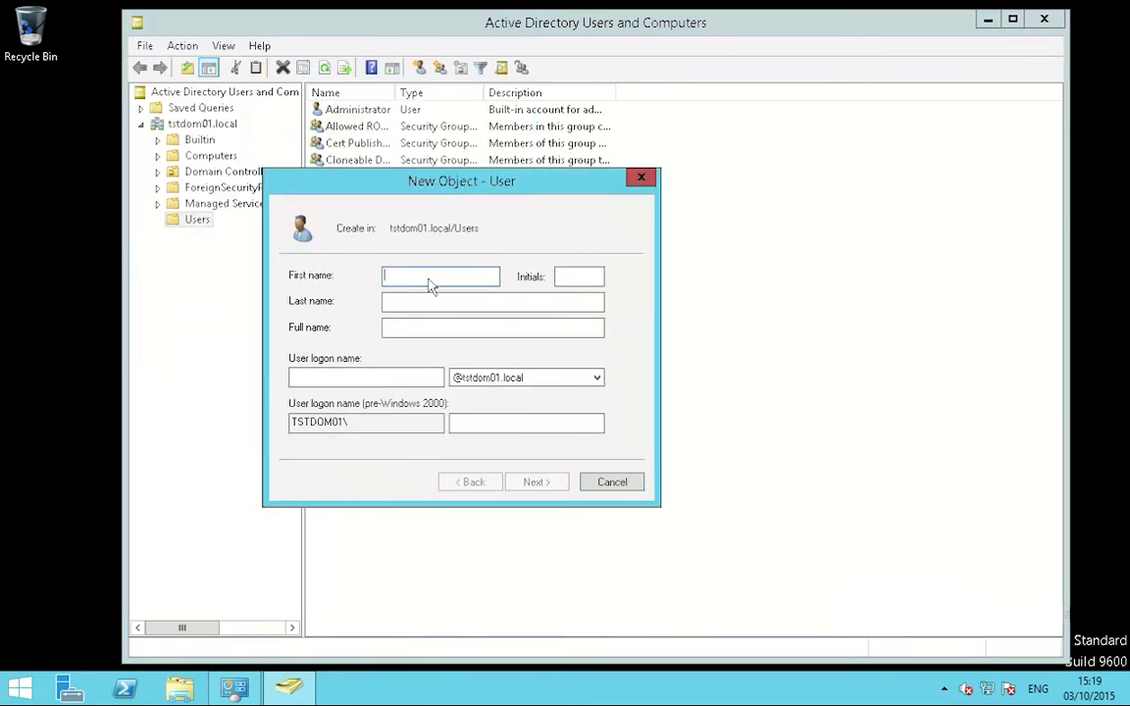
text(test01)
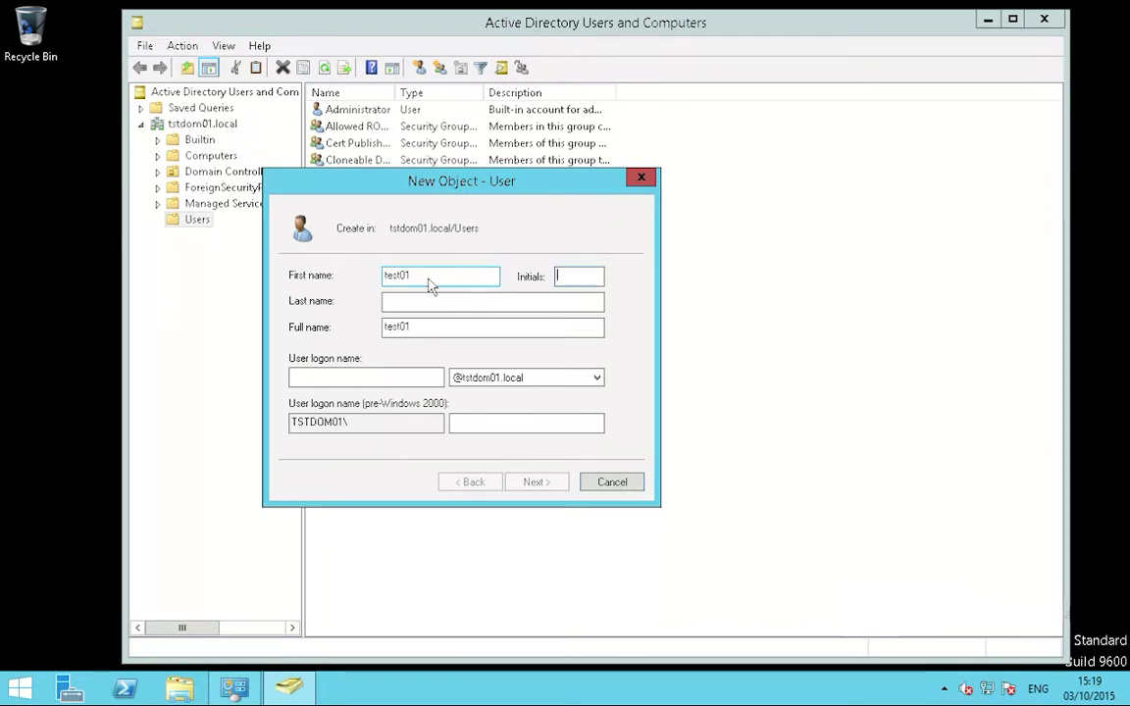
key(Tab)
text(user01)
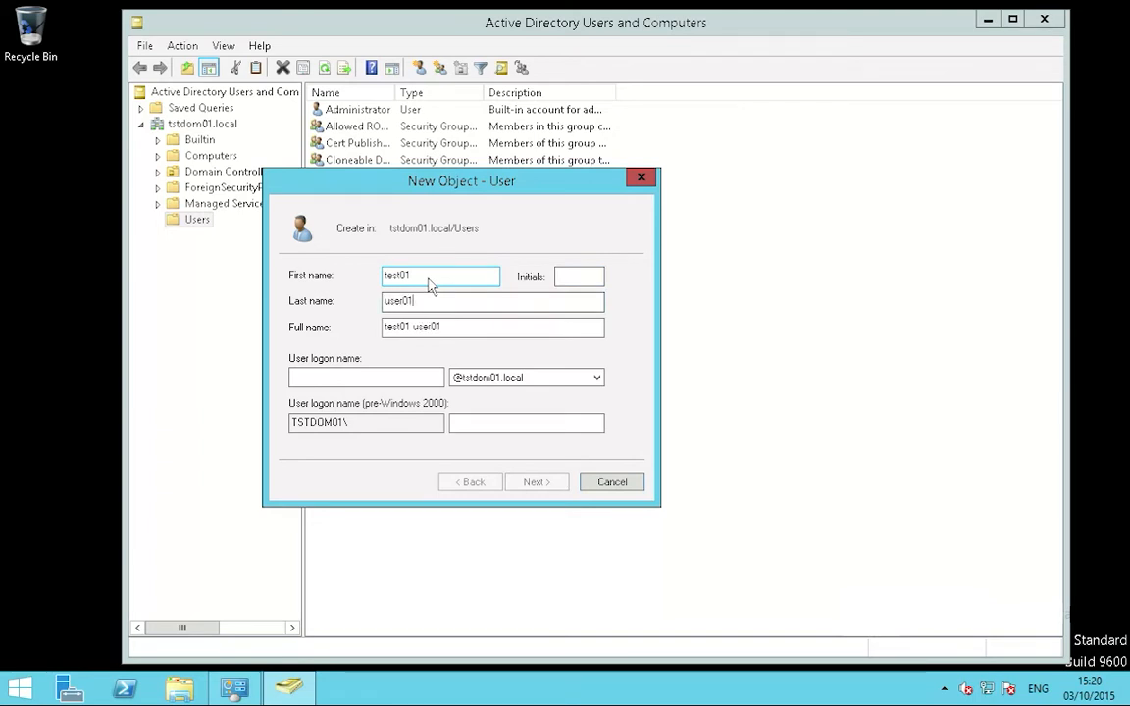
key(Tab)
key(Tab)
text(tst)
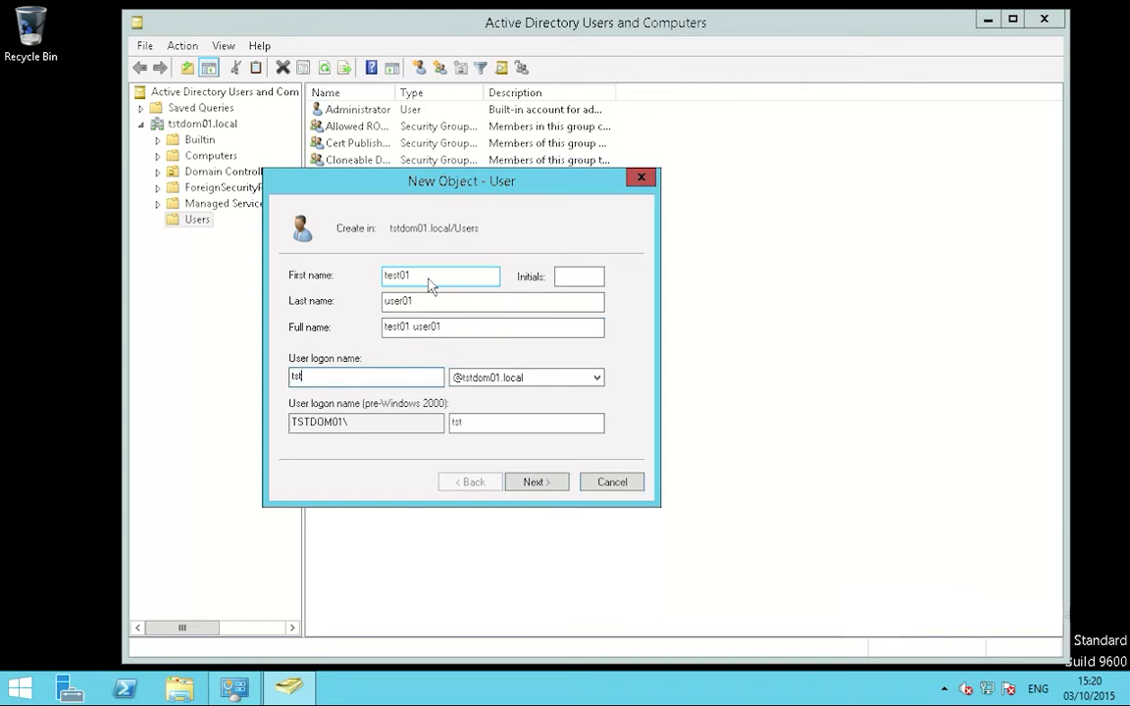
text(usr0)
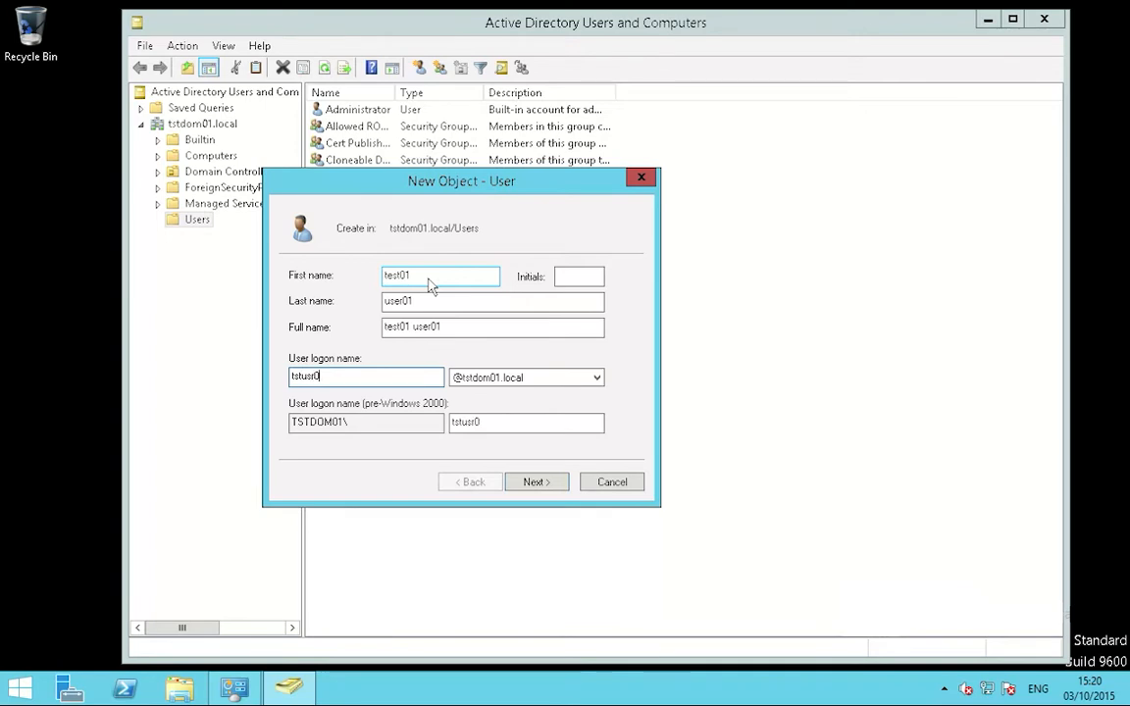
text(1)
Step: Clear must-change, set password never expires, enter the account password twice, and finish
click(535, 482)
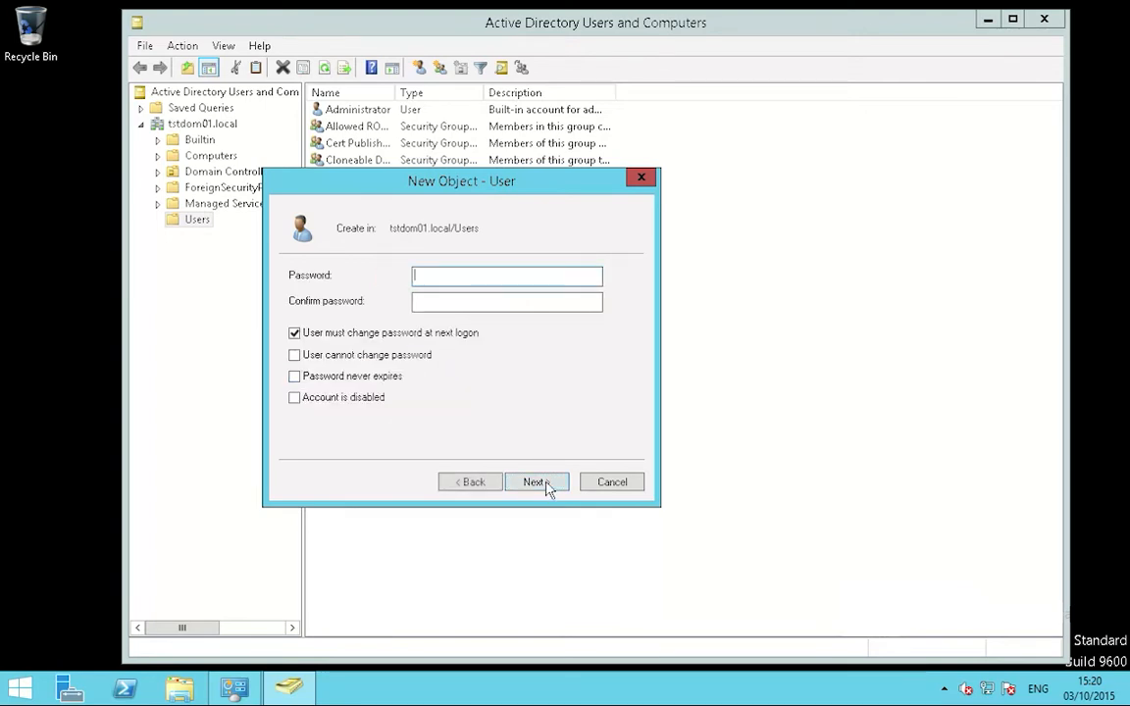
click(294, 334)
click(295, 376)
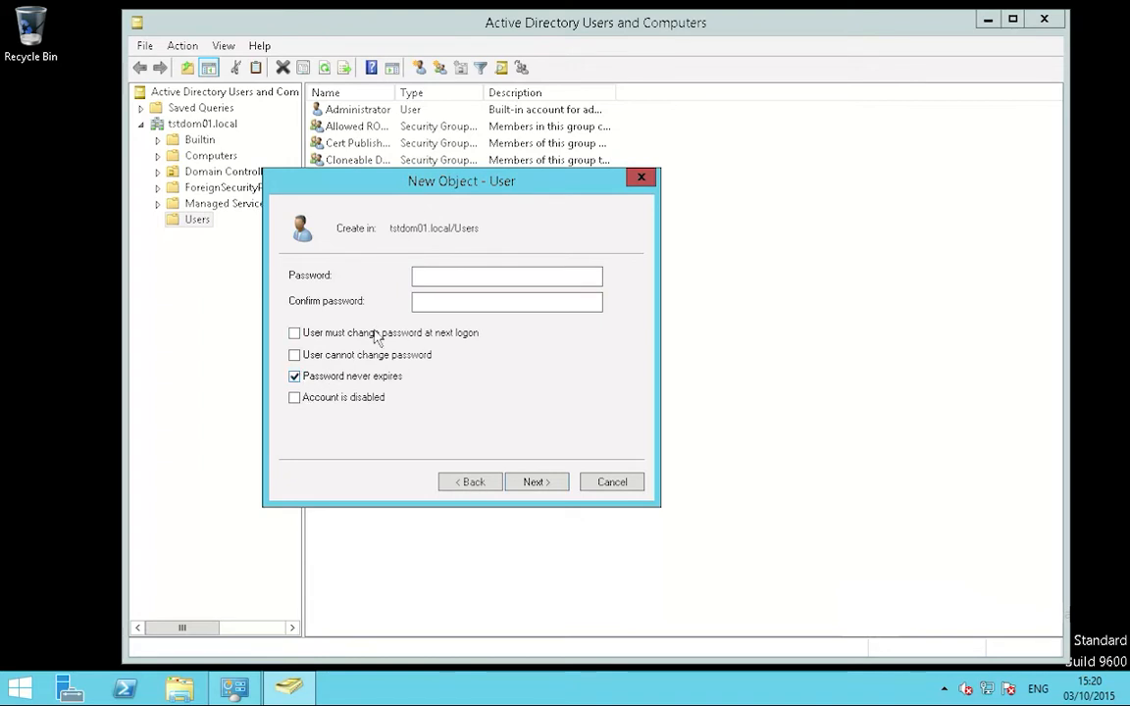
click(453, 284)
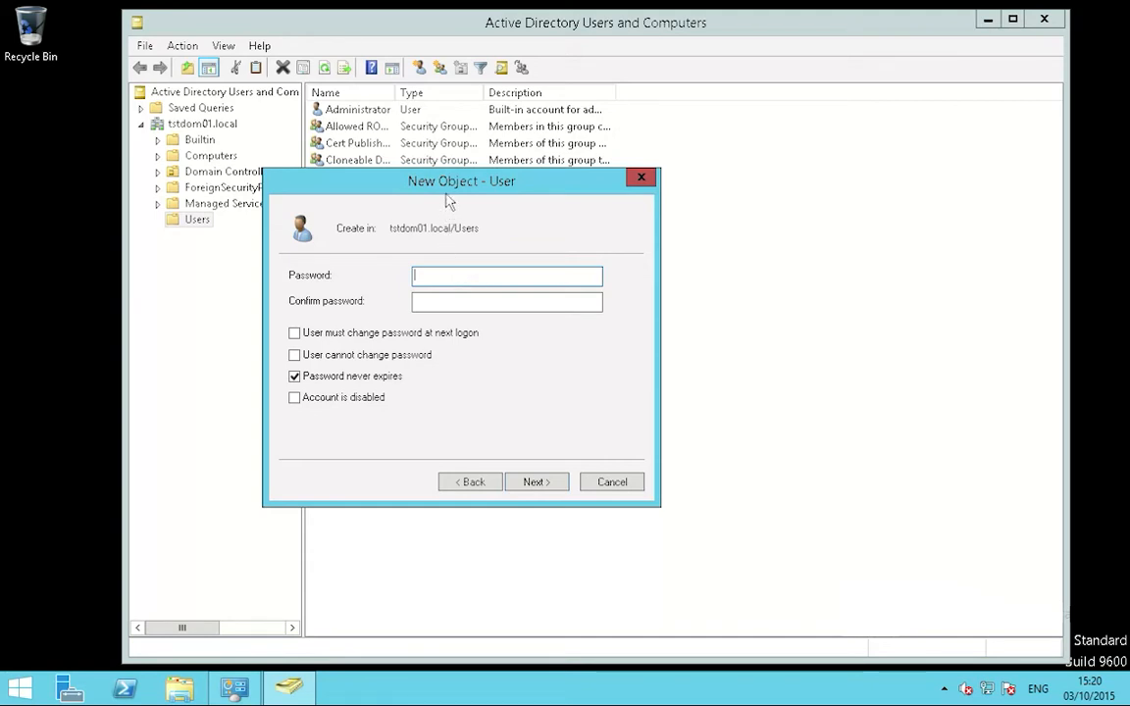
drag(450, 194, 462, 202)
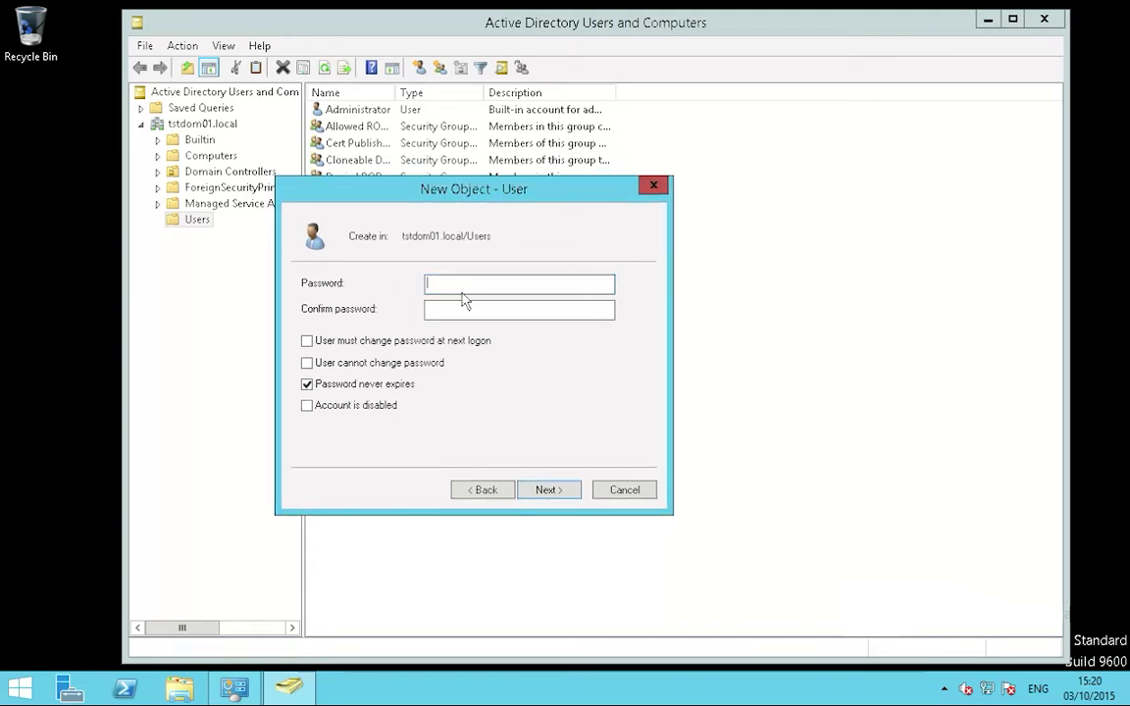
text(P@ssw0rd12)
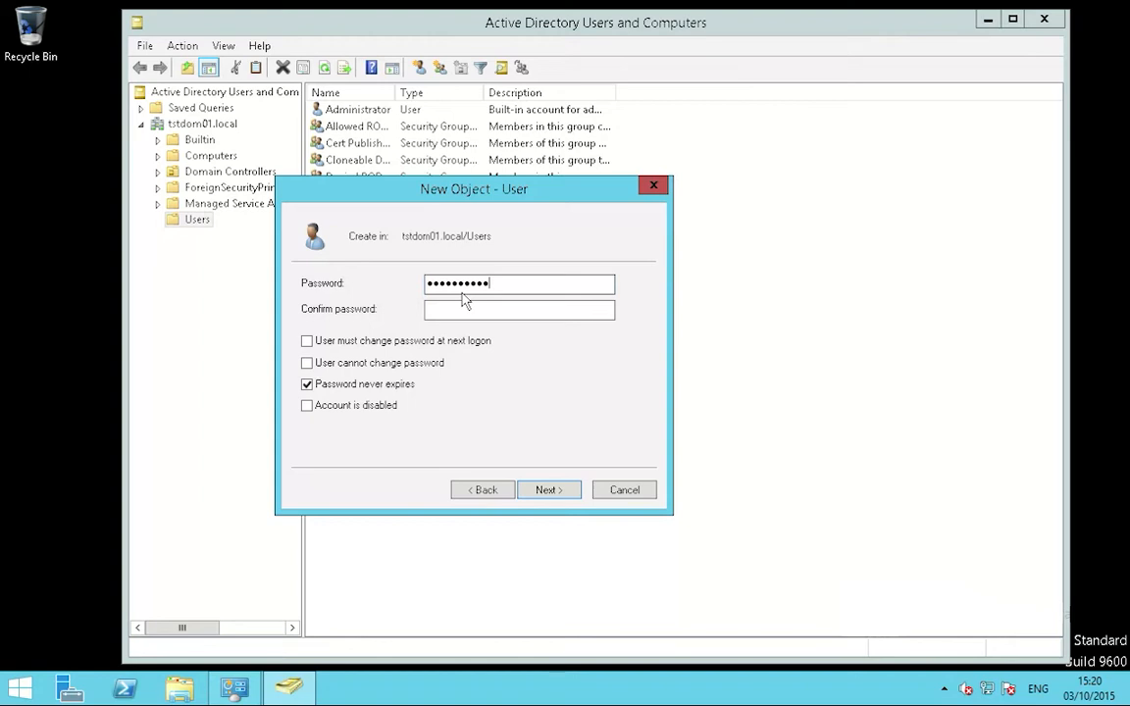
key(Tab)
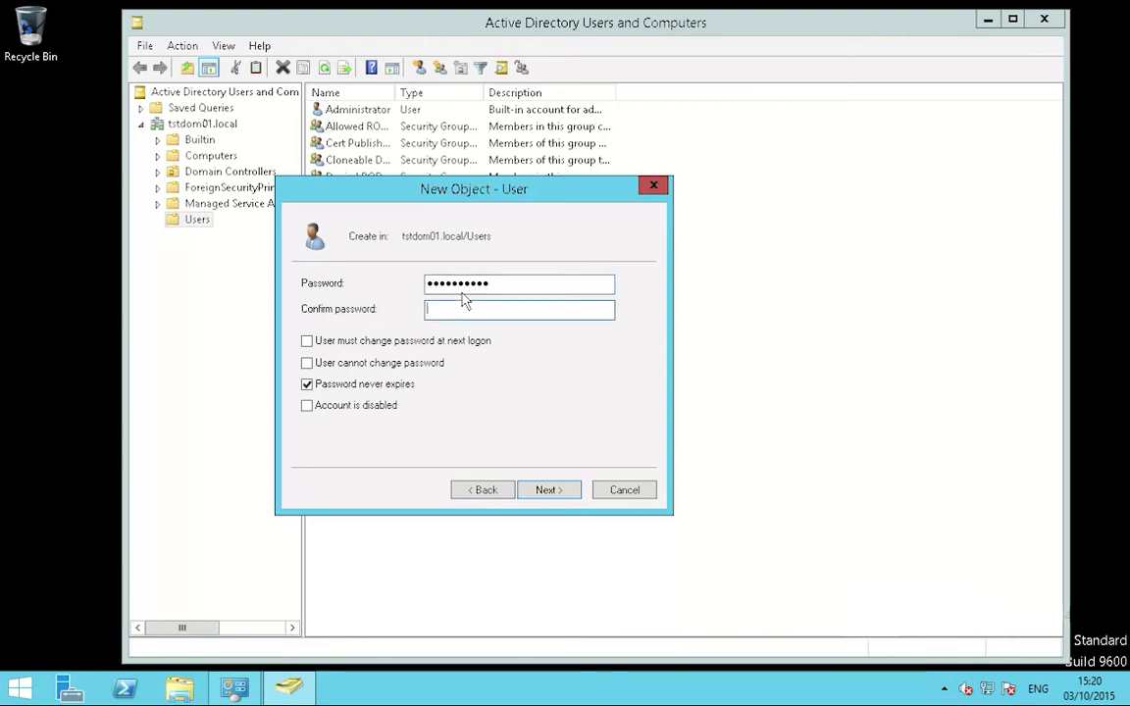
text(P@ssw0rd12)
click(551, 491)
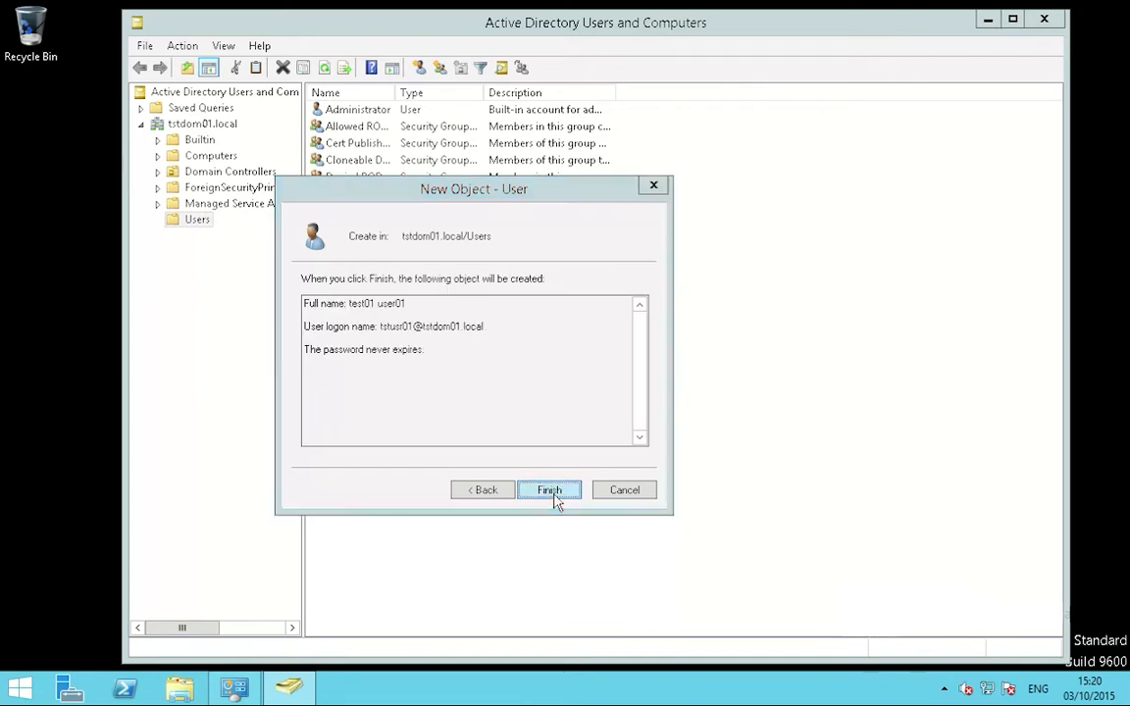
click(551, 490)
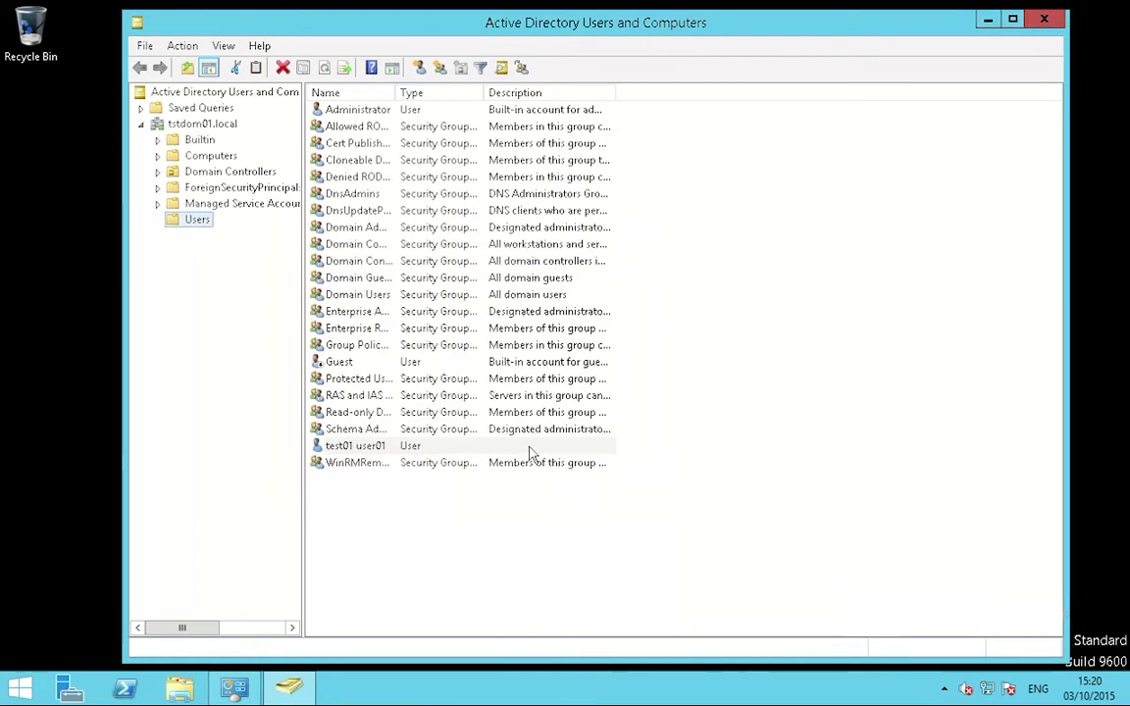
Step: Start a new user in Users with first name test02, last name user02, logon tstusr02
right_click(195, 219)
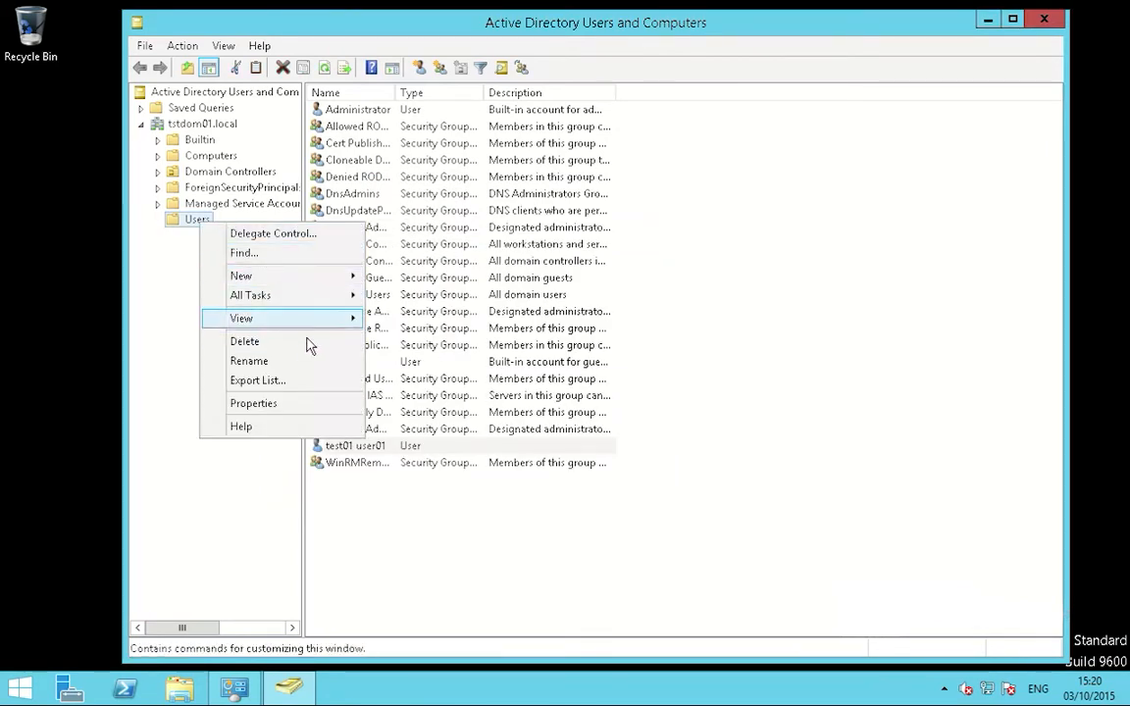
mouse_move(319, 292)
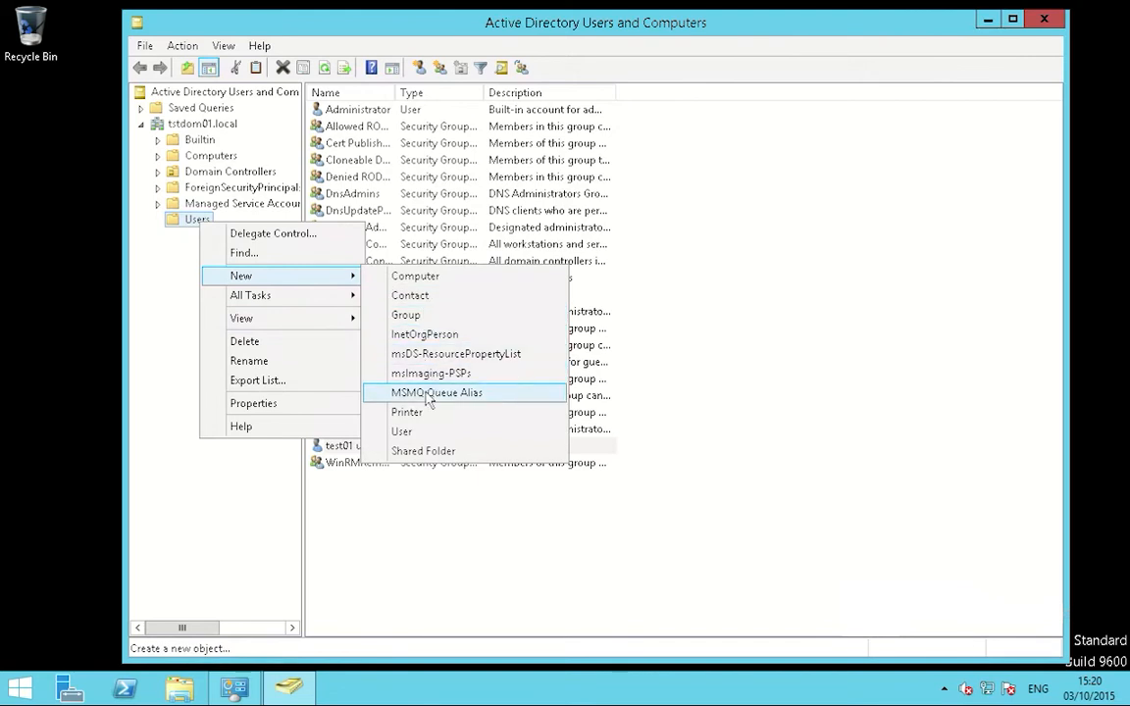
click(402, 431)
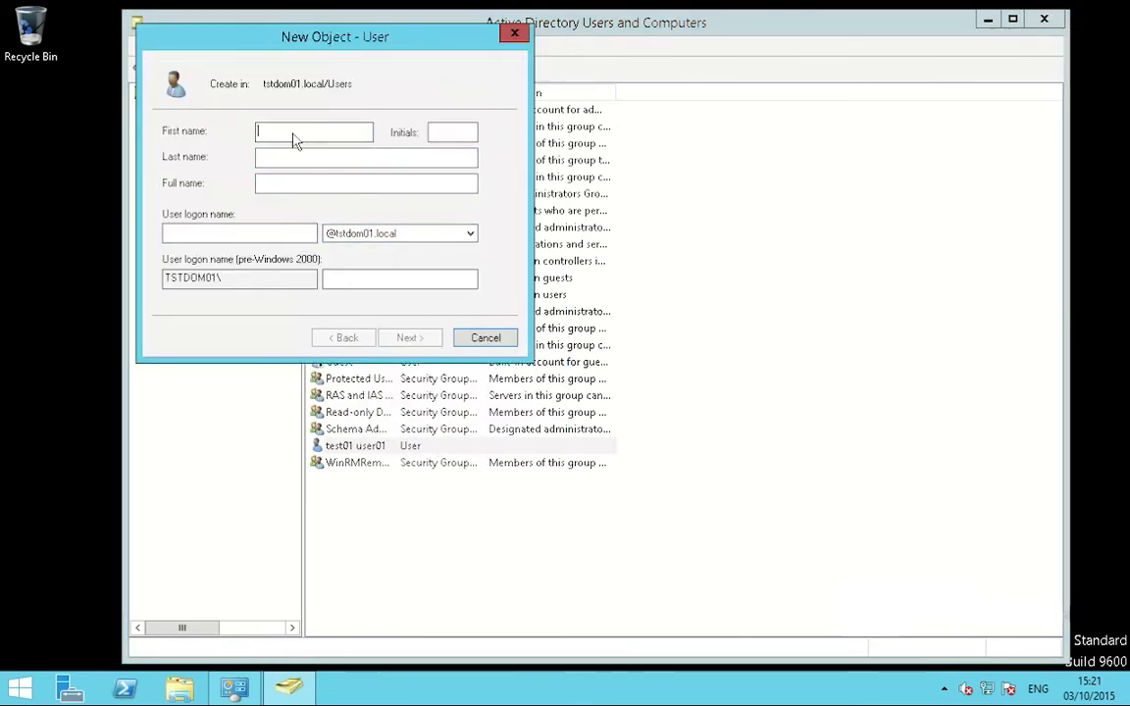
text(test02)
key(Tab)
text(user02)
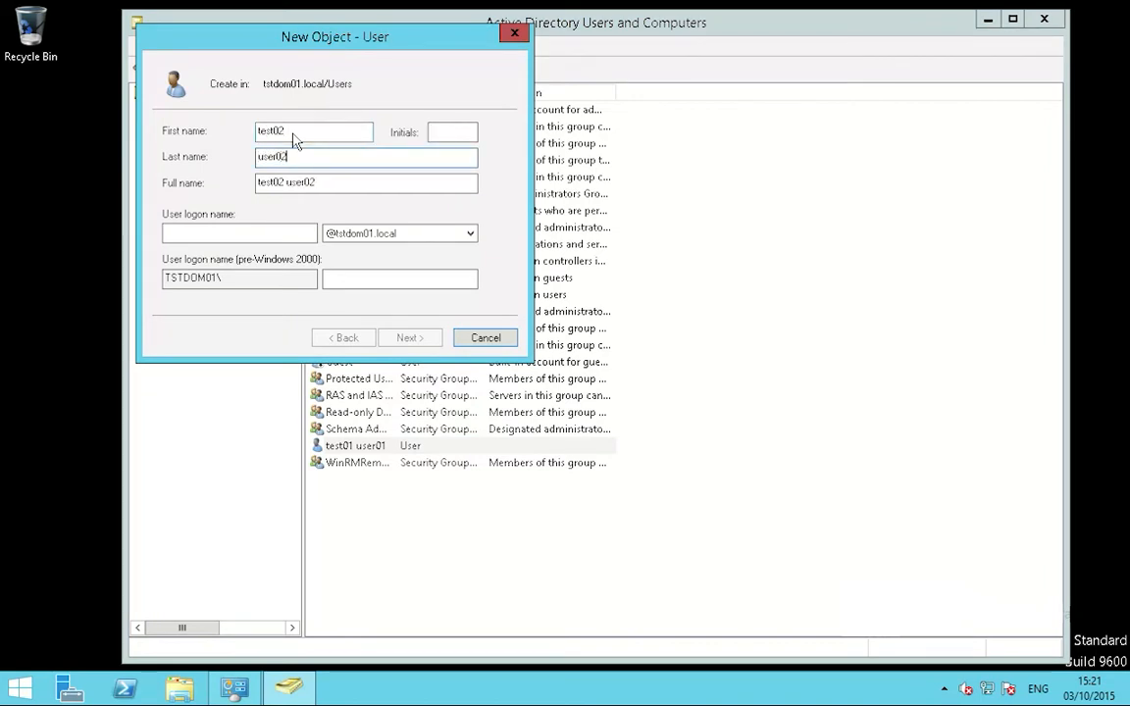
key(Tab)
key(Tab)
text(tstu)
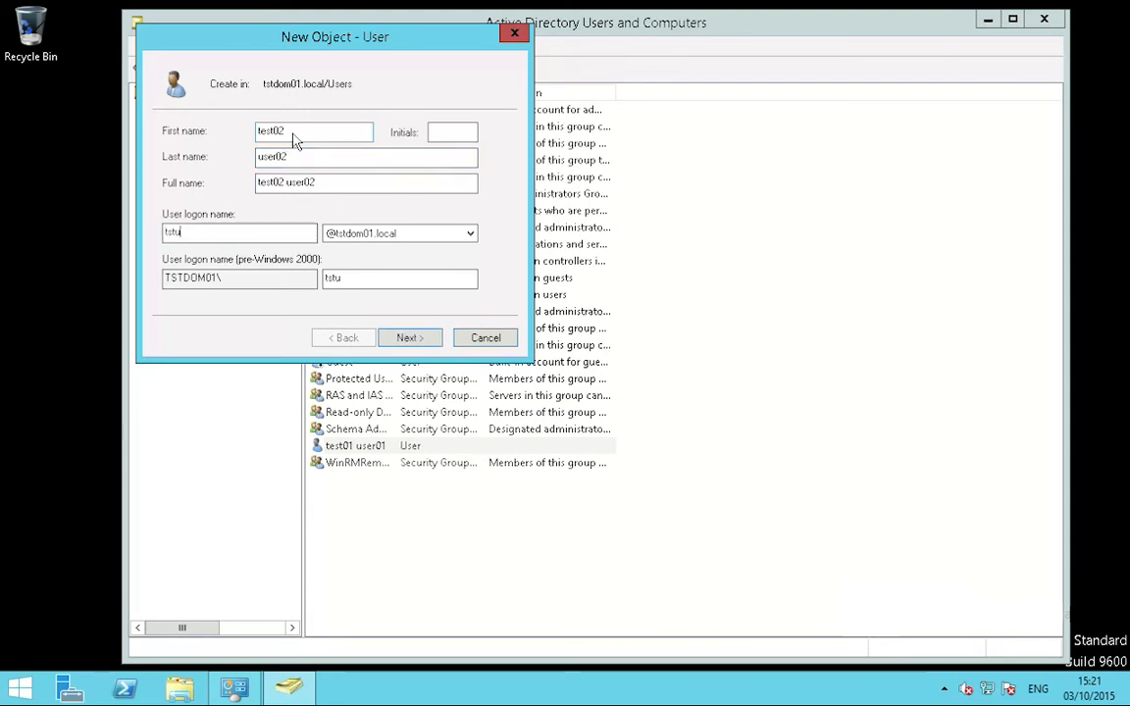
text(sr02)
Step: Clear must-change, set password never expires, enter the account password twice, and finish
click(411, 337)
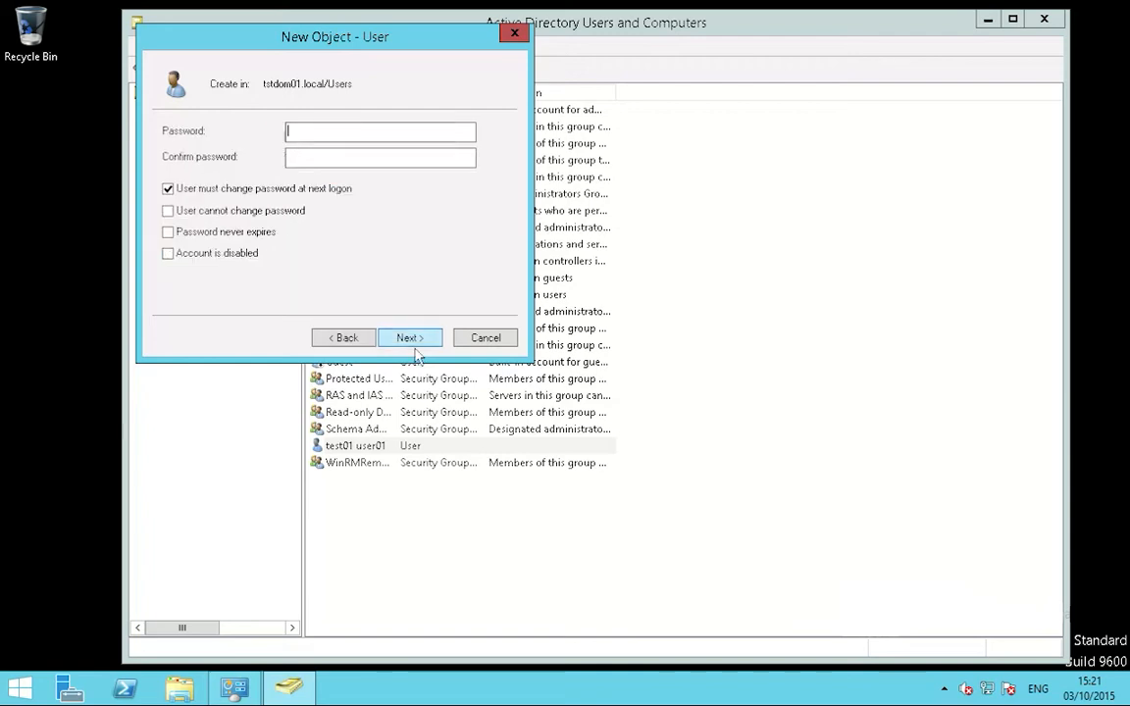
click(167, 189)
click(169, 231)
click(323, 138)
text(Passw0rd12)
key(Tab)
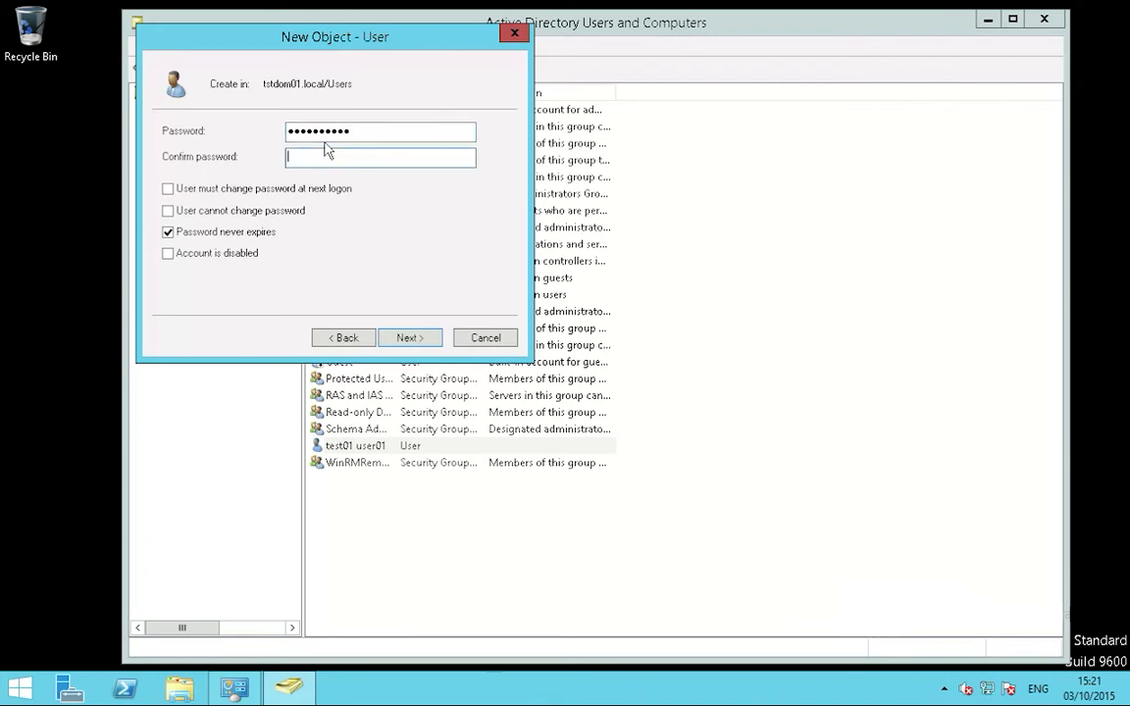
text(Password123)
click(422, 343)
click(410, 338)
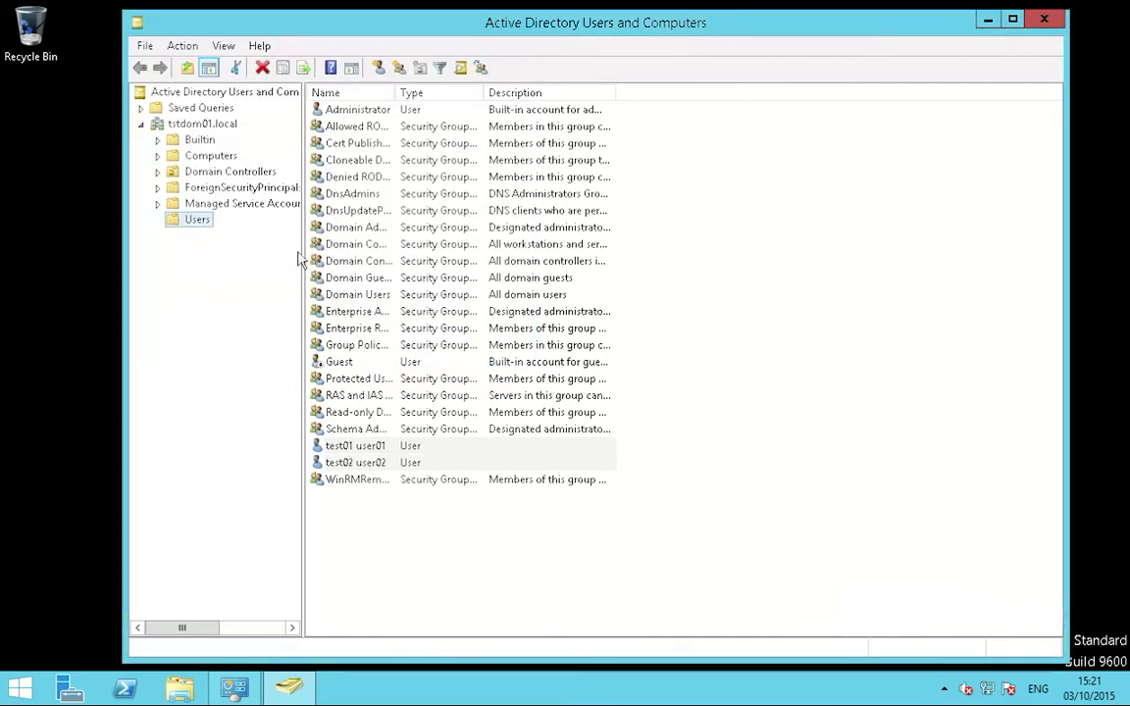
Step: Start a new user in Users named test03 user03 with logon name tstusr03
right_click(200, 224)
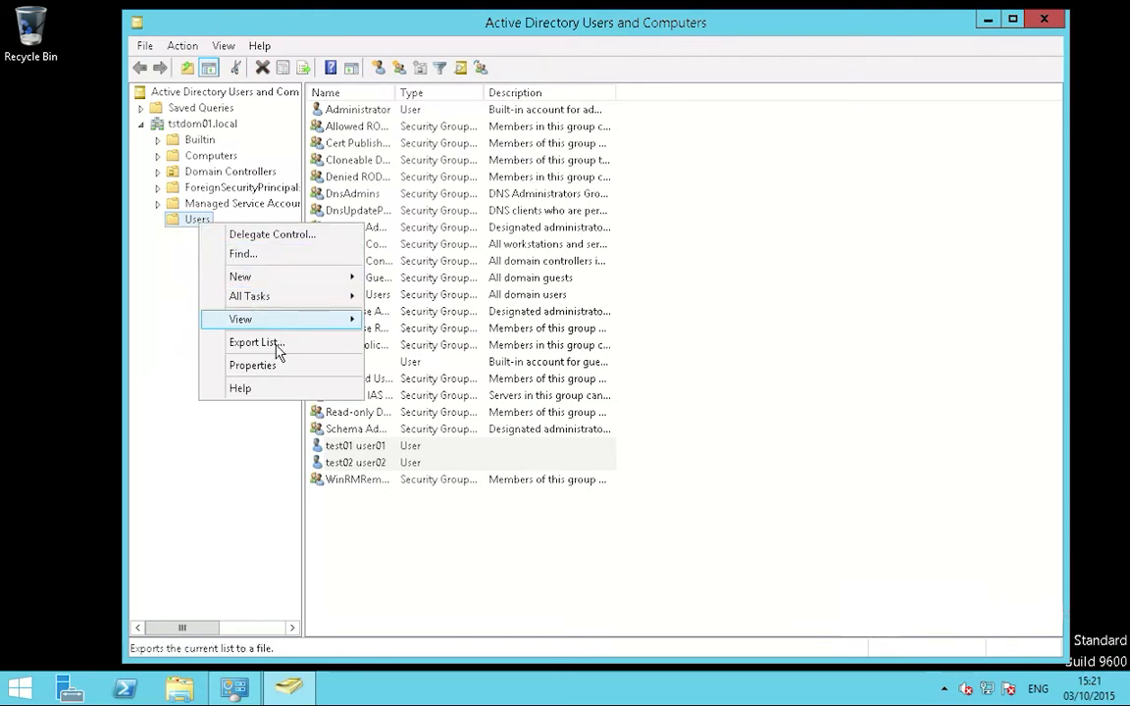
mouse_move(293, 285)
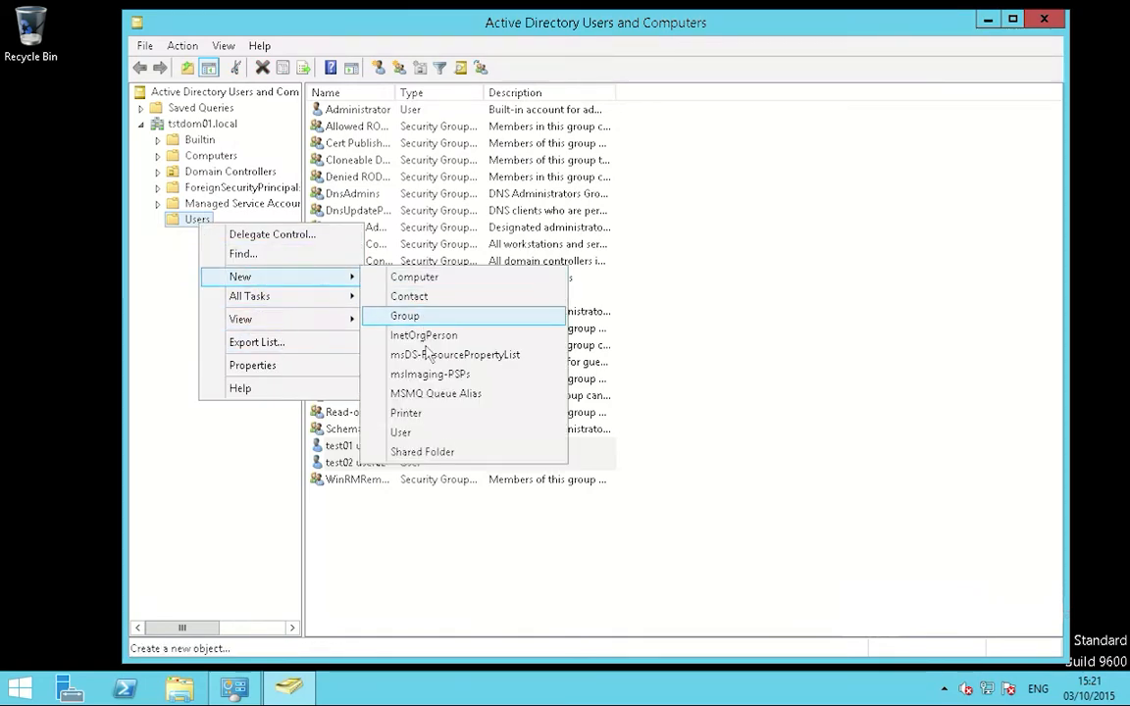
click(432, 434)
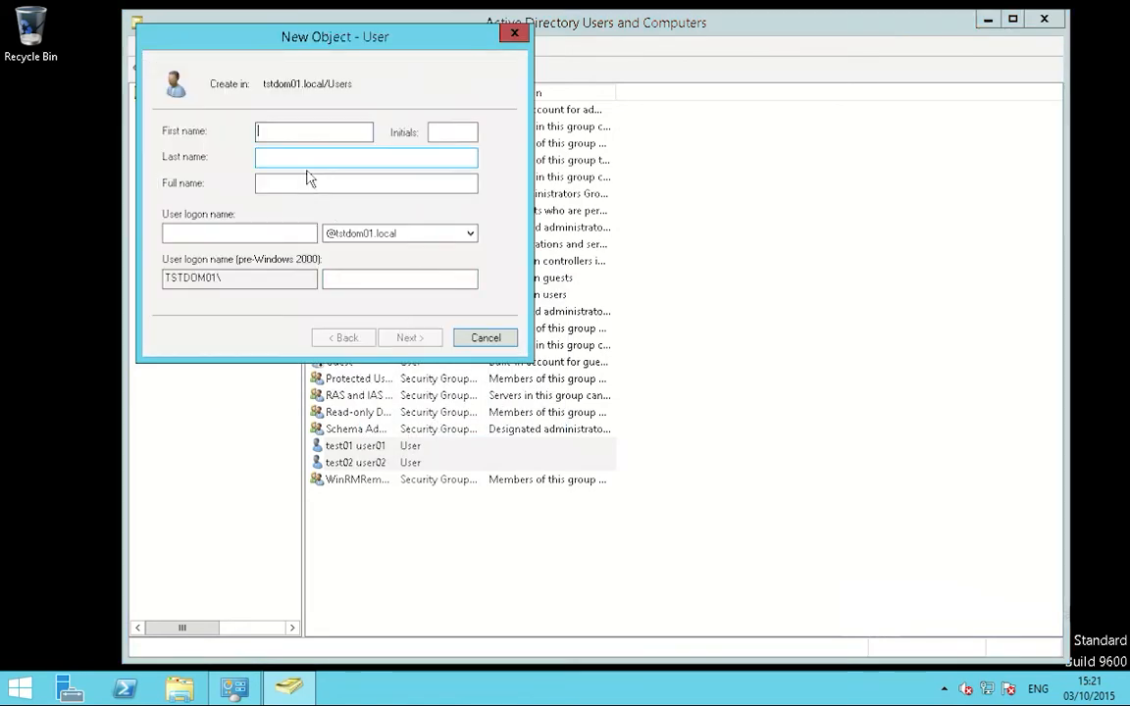
text(st03)
key(Tab)
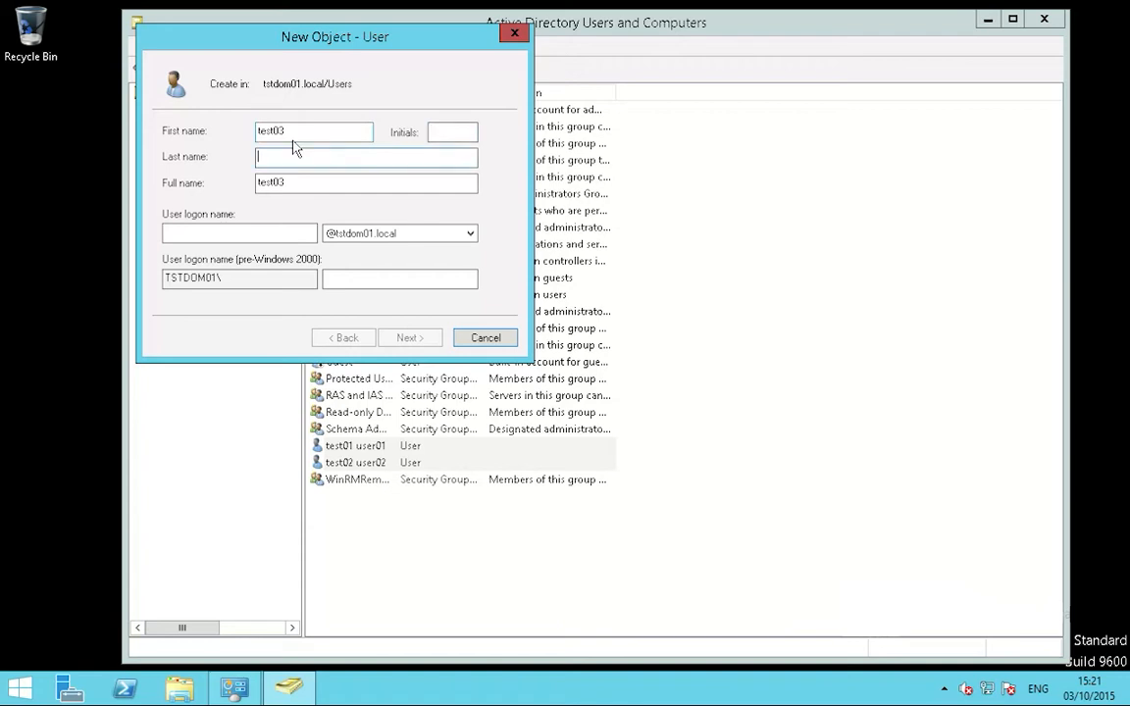
text(user03)
key(Tab)
key(Tab)
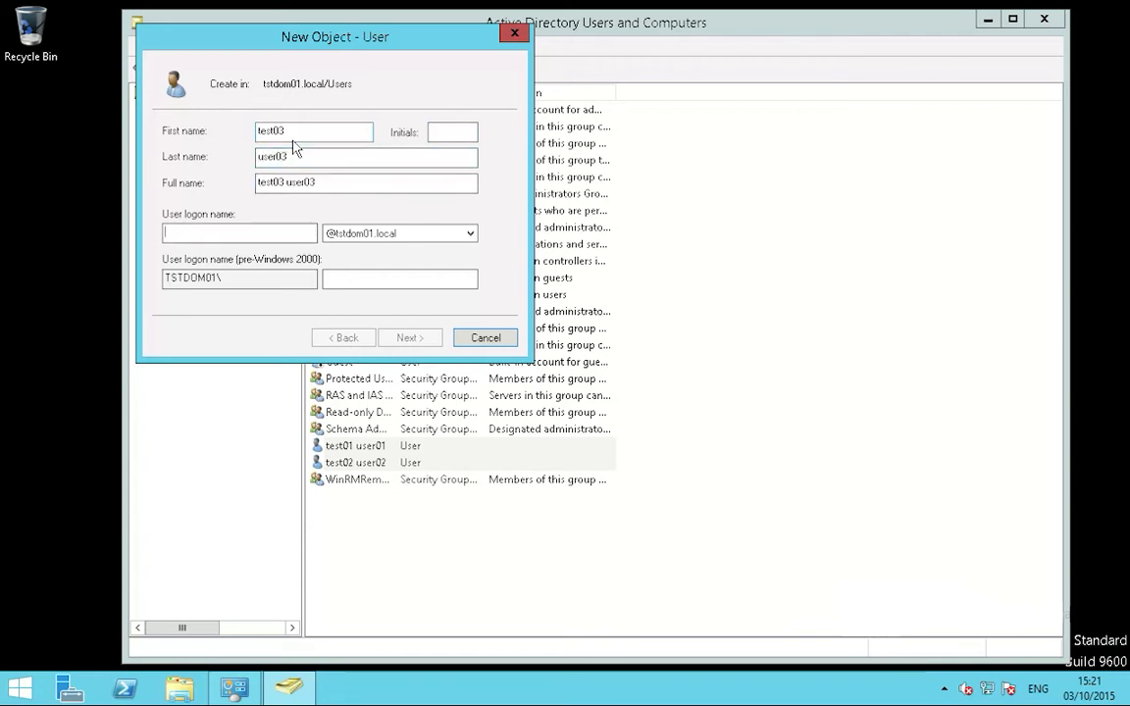
text(tsu)
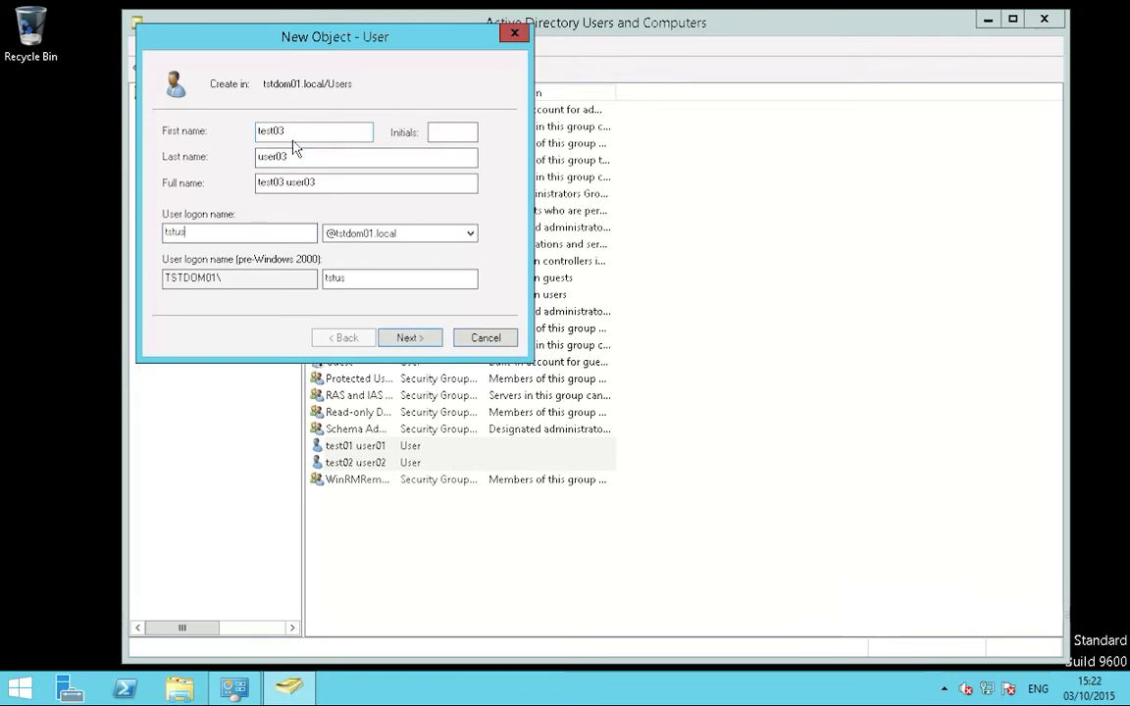
text(stusr03)
Step: Set the password to never expire, acknowledge the warning, enter the password, and finish
click(404, 337)
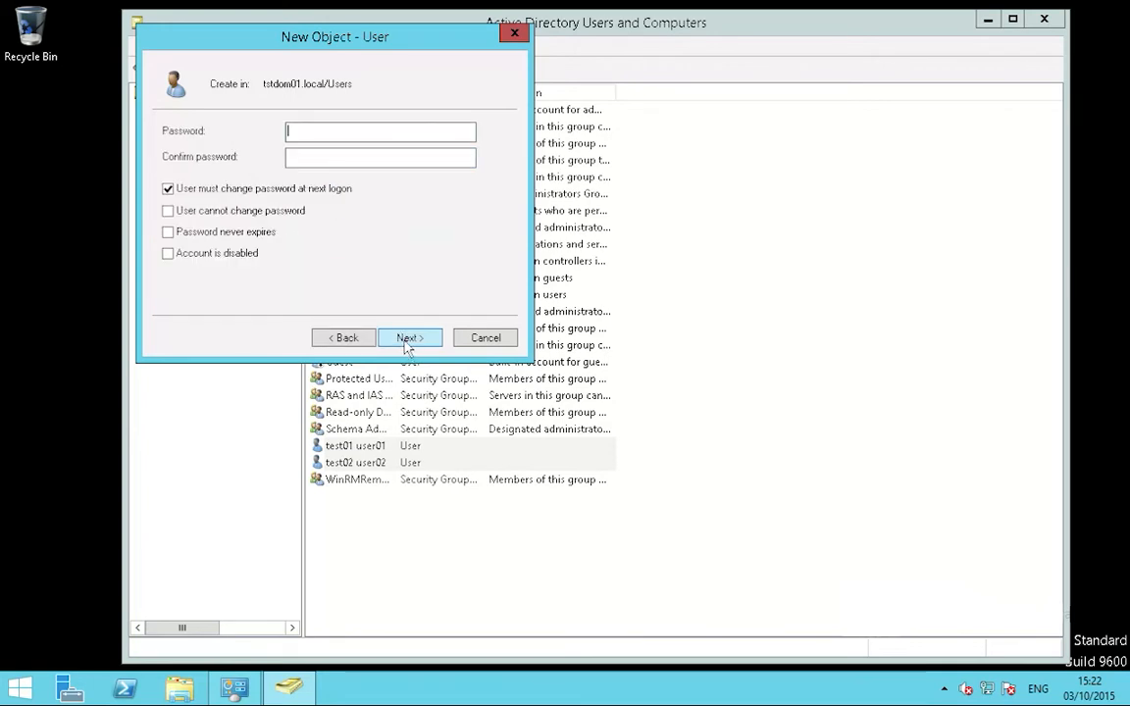
click(168, 231)
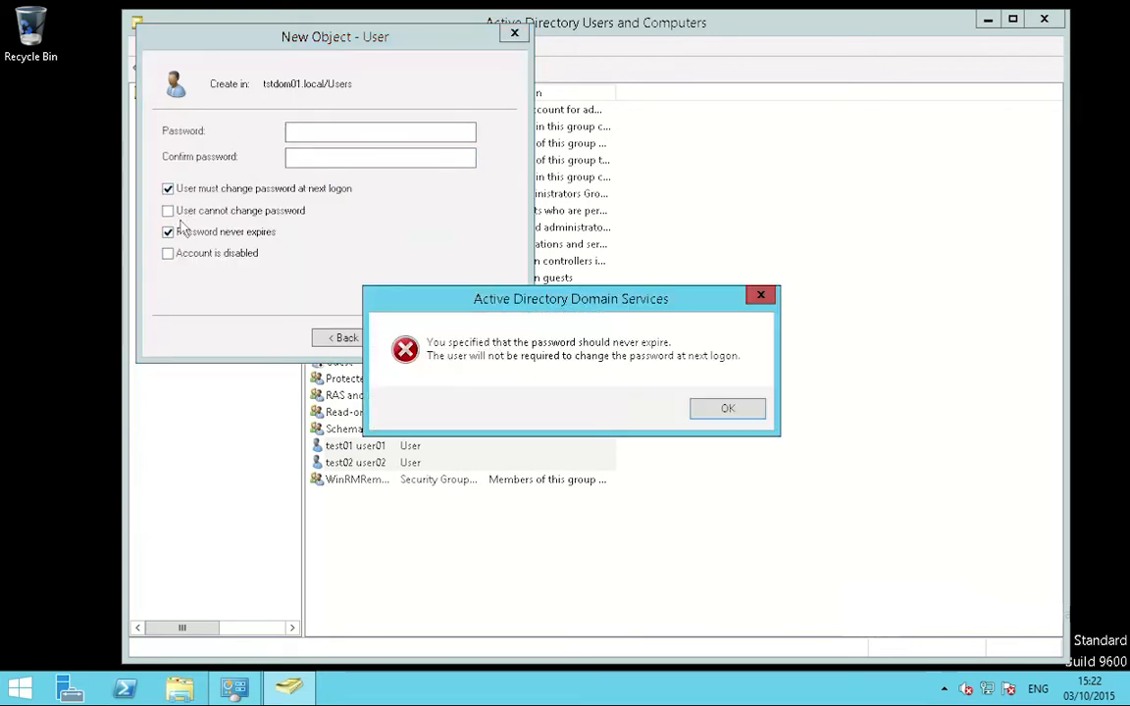
click(726, 408)
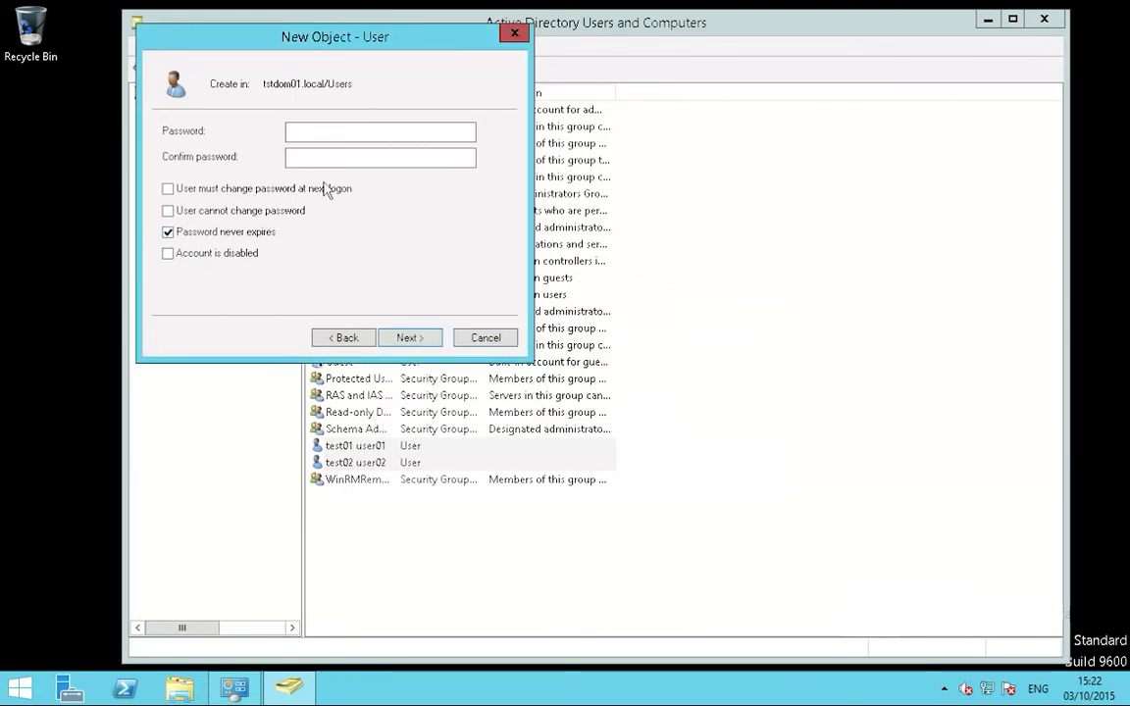
click(329, 142)
key(Tab)
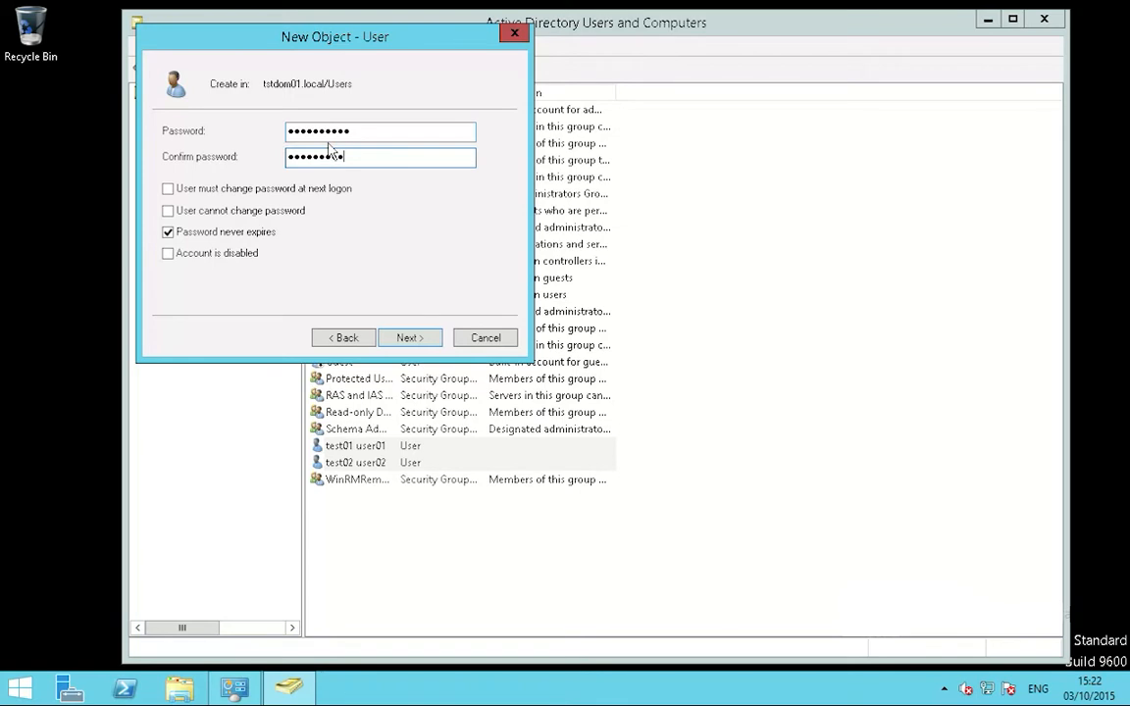
click(421, 342)
click(410, 337)
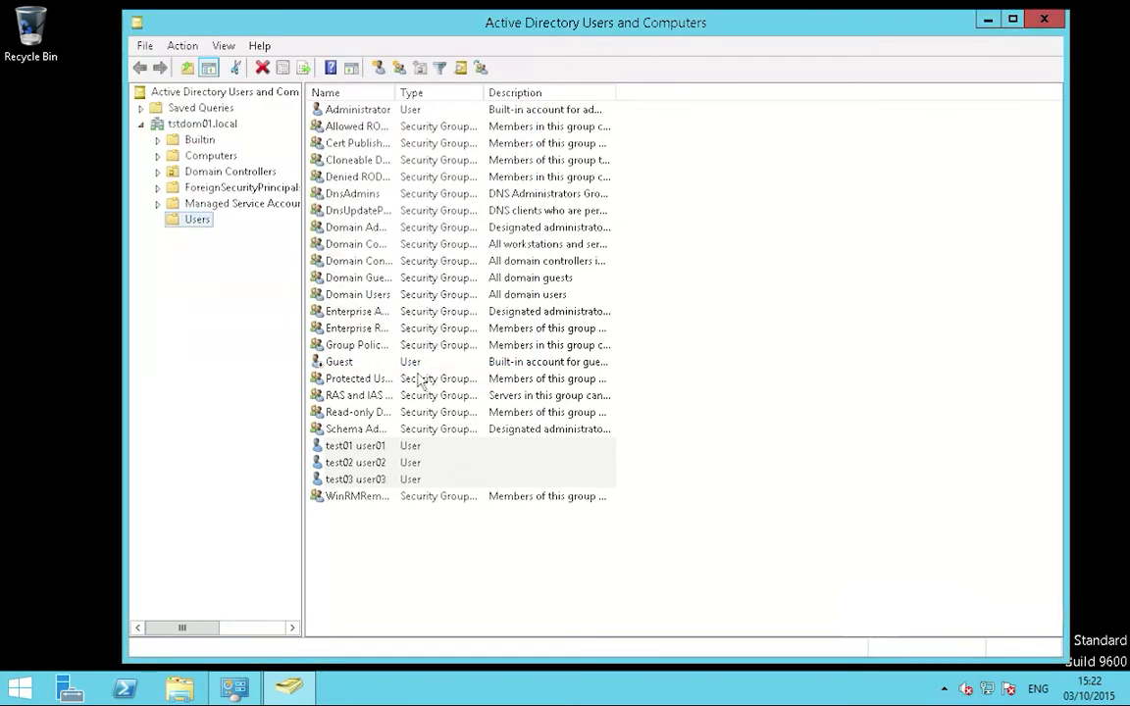
Step: Create security groups tstgrp01 and tstgrp02 in the Users container
right_click(197, 221)
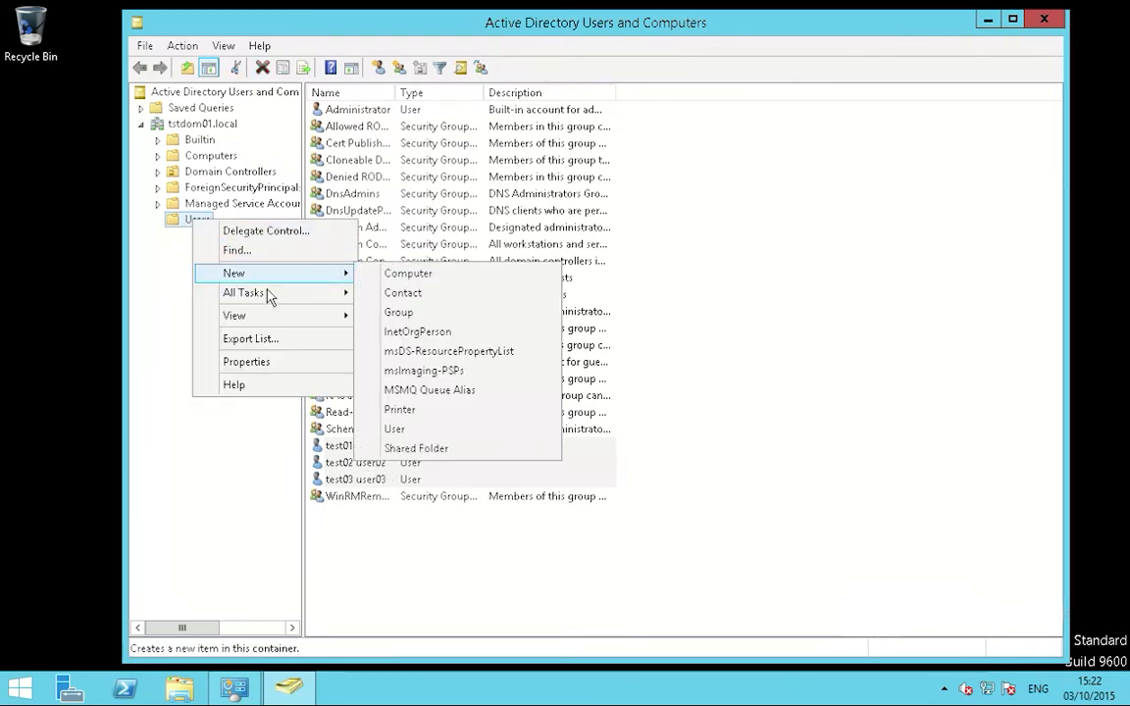
click(394, 312)
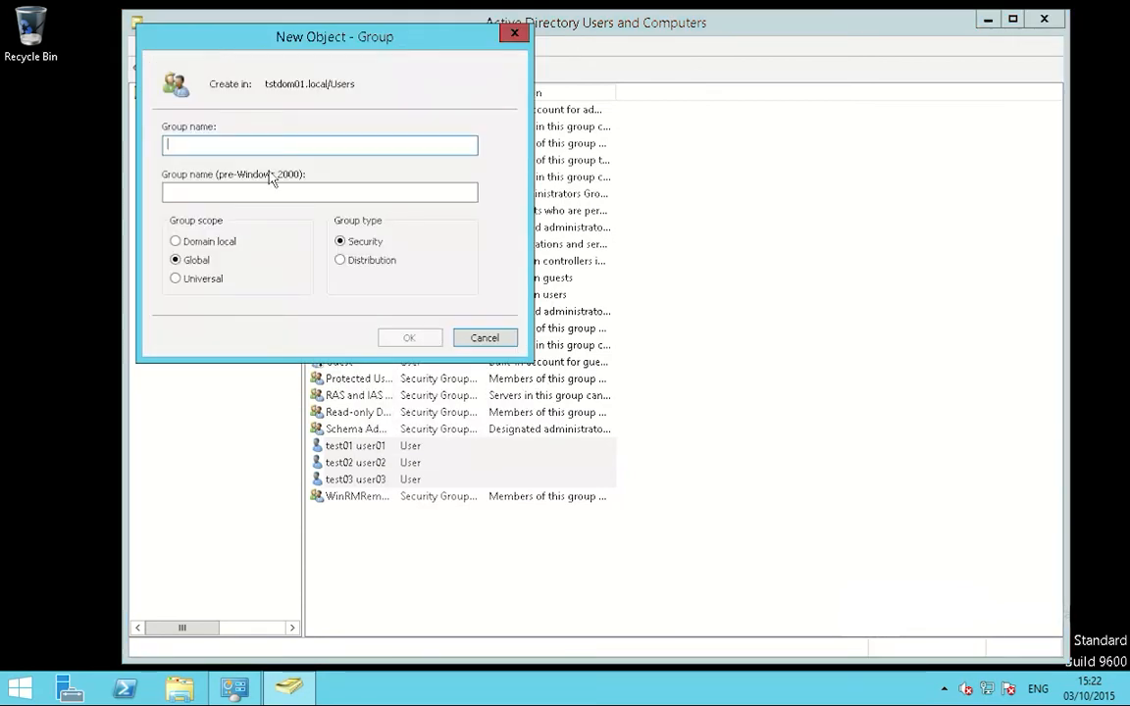
text(tstgrp01)
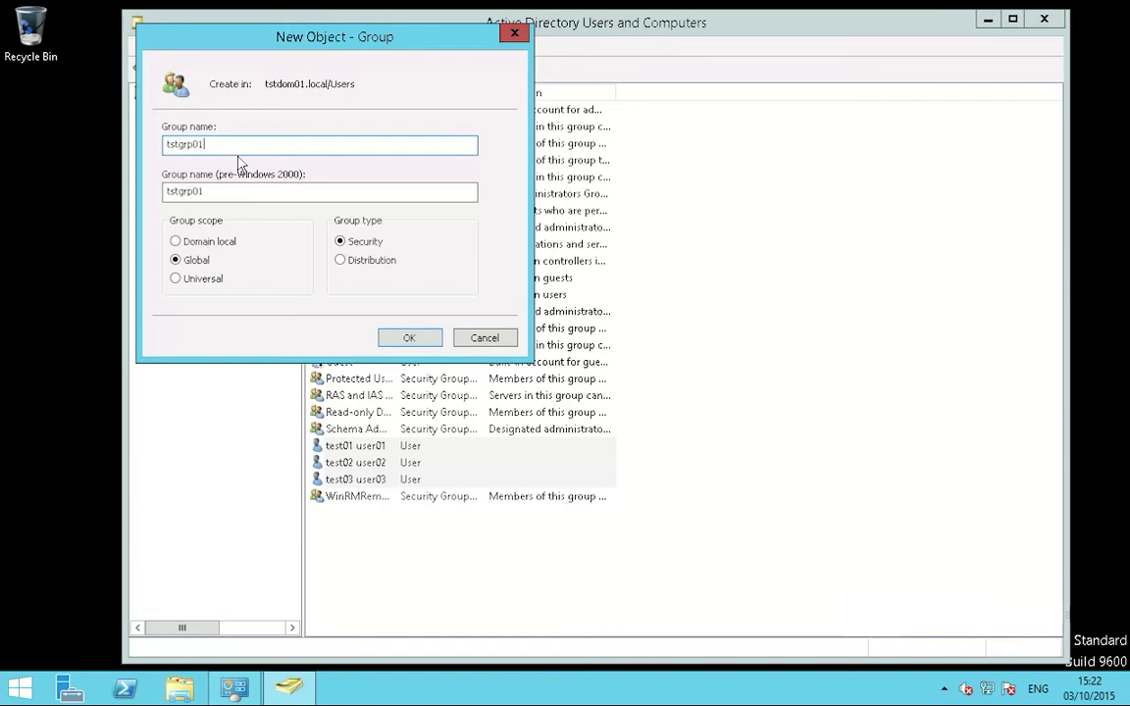
click(402, 337)
right_click(185, 222)
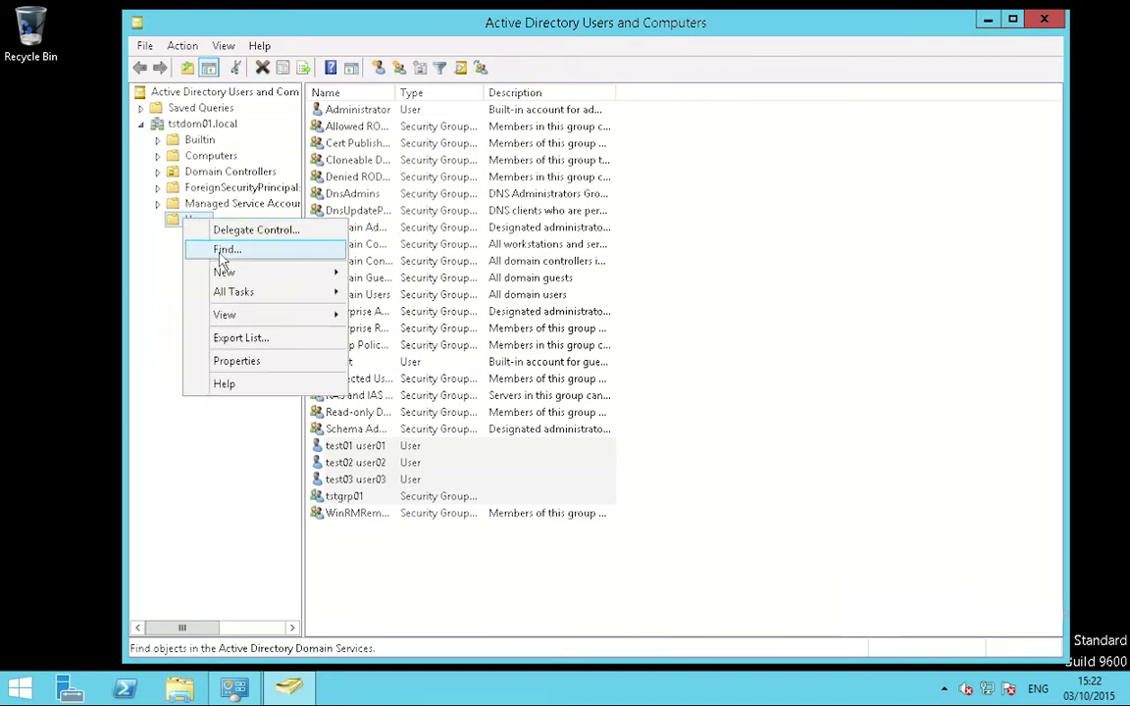
mouse_move(257, 271)
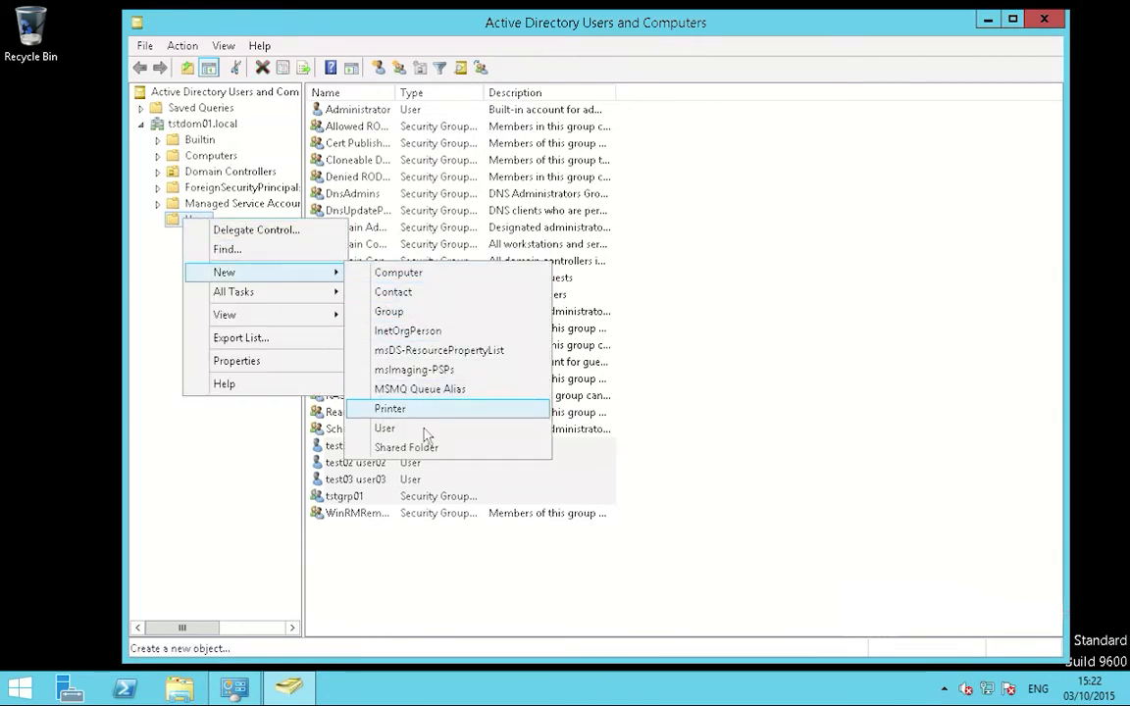
click(383, 308)
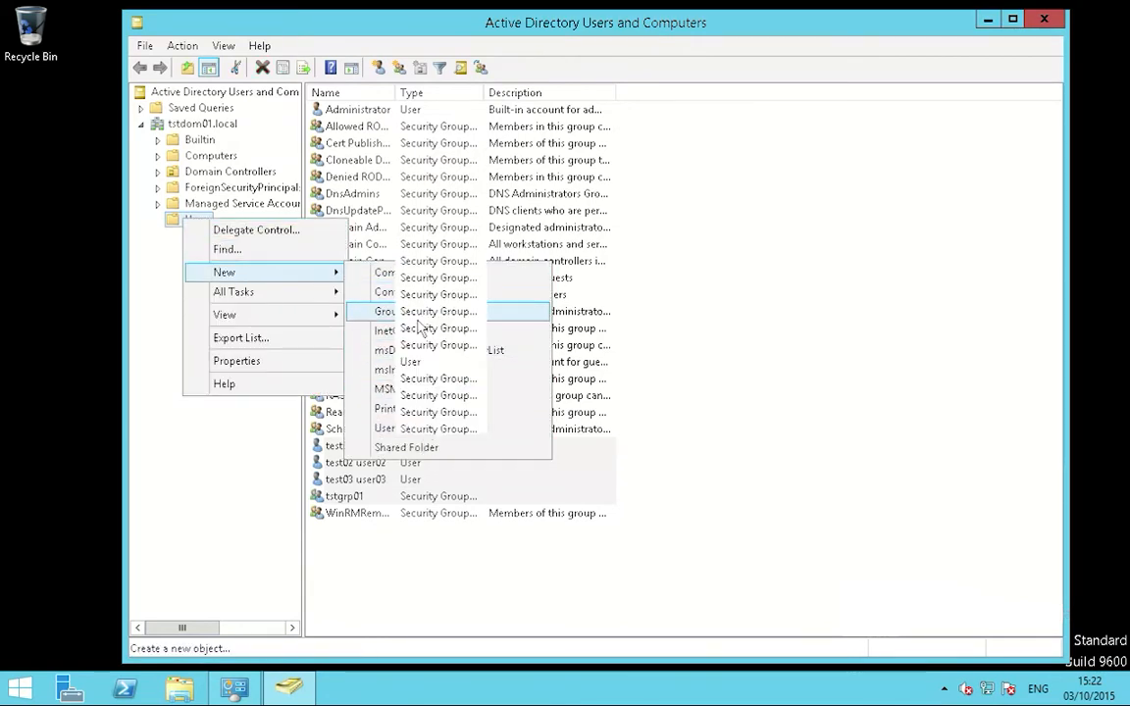
text(tstg)
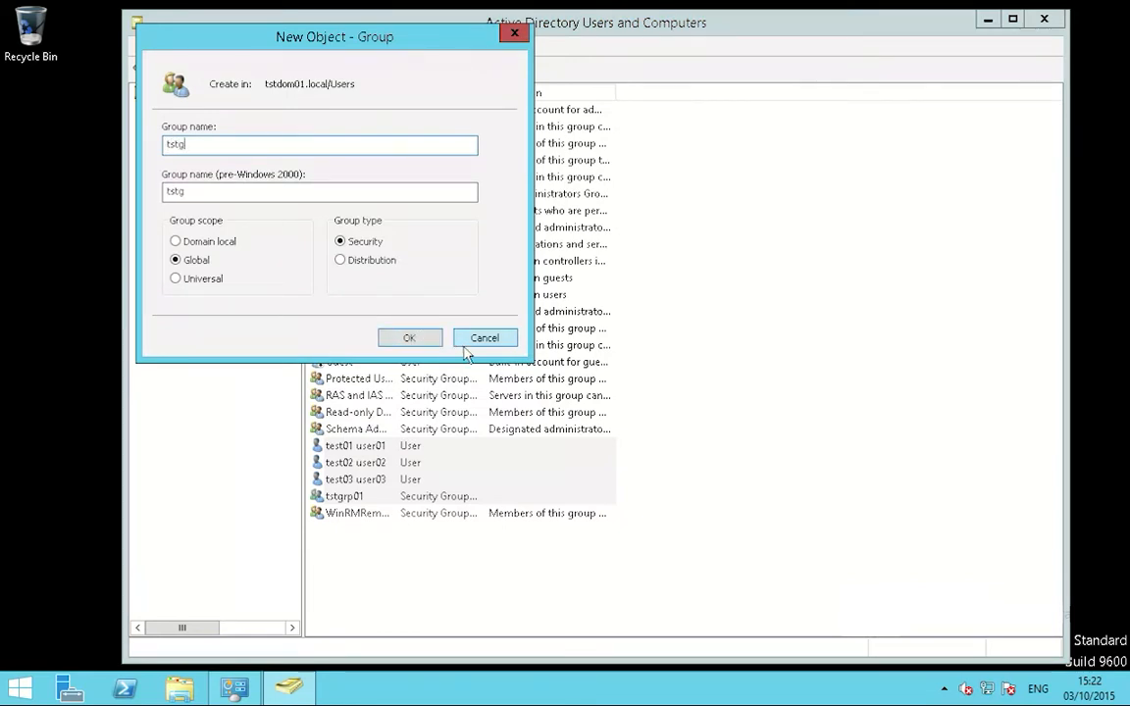
text(rp02)
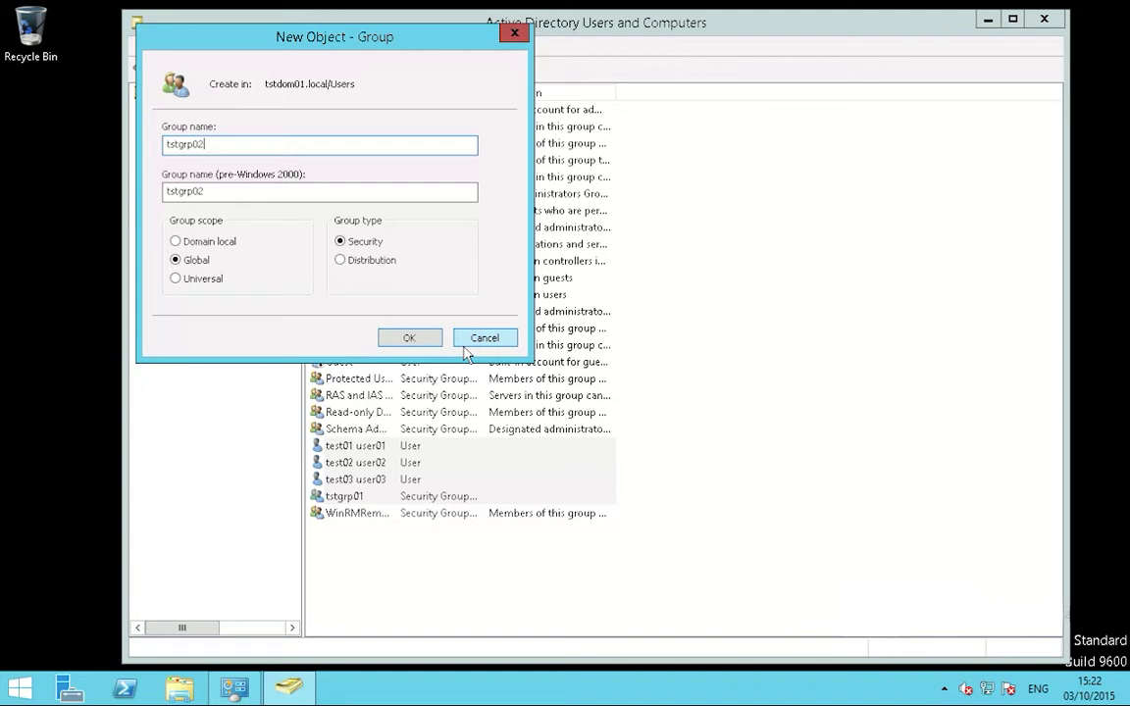
click(407, 337)
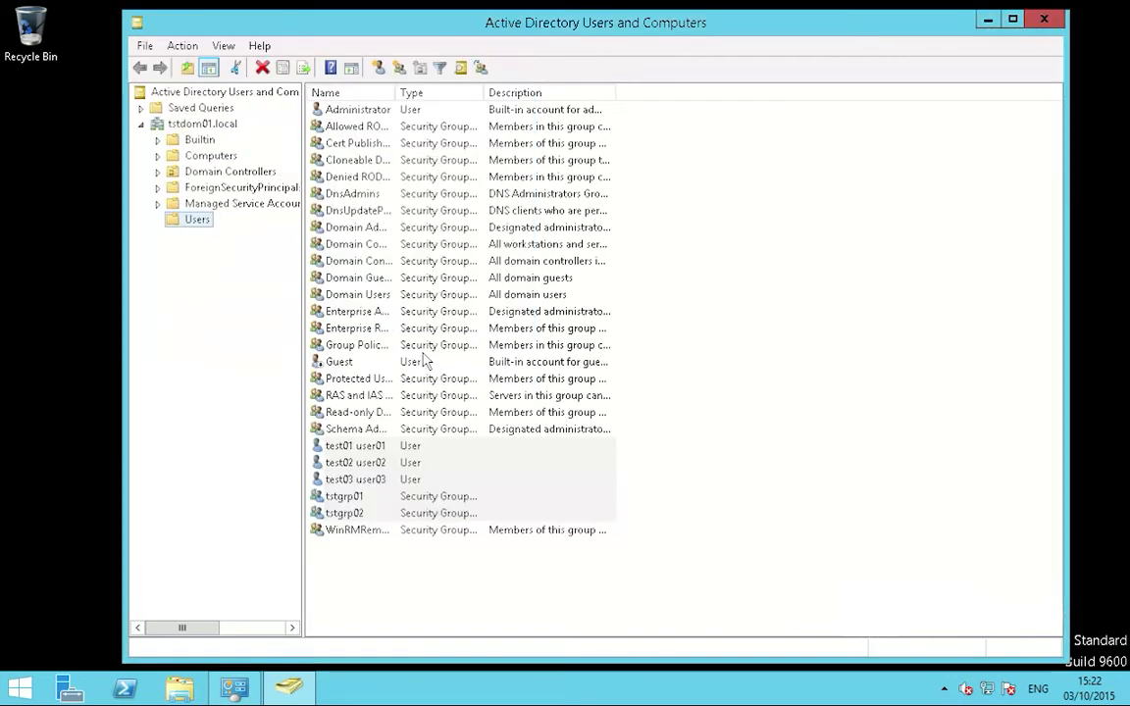
Step: Refresh the Users container and create a third group, tstgrp03
click(187, 125)
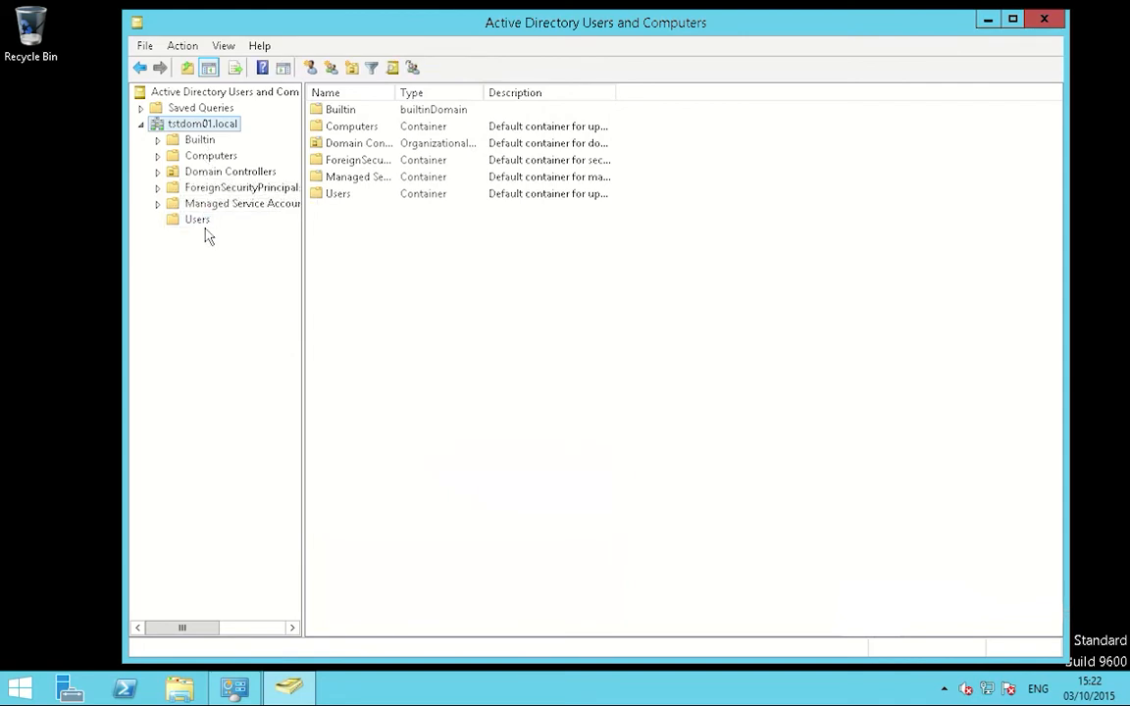
click(202, 222)
right_click(202, 224)
mouse_move(284, 274)
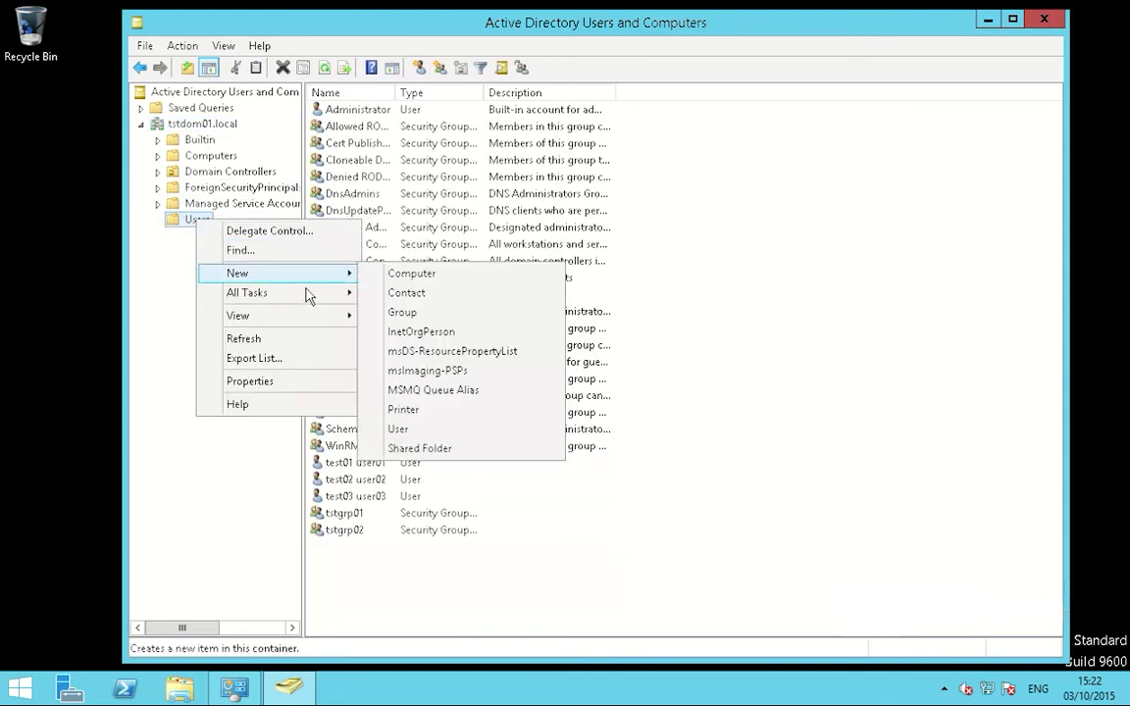
click(412, 311)
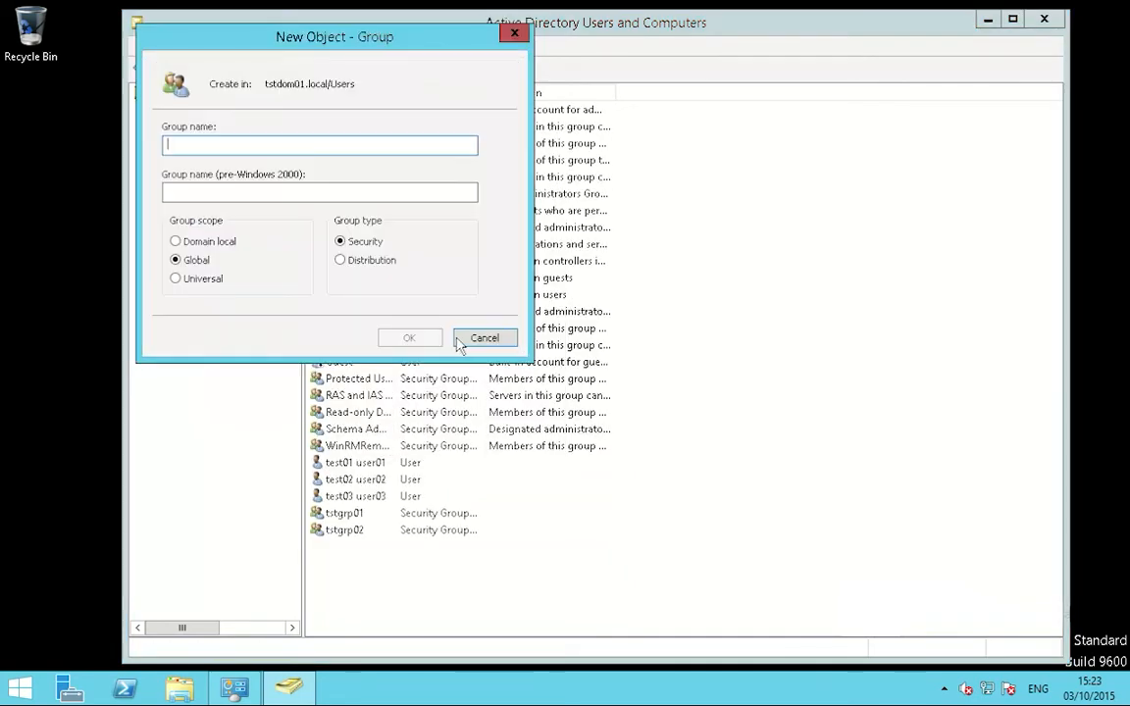
text(tsts)
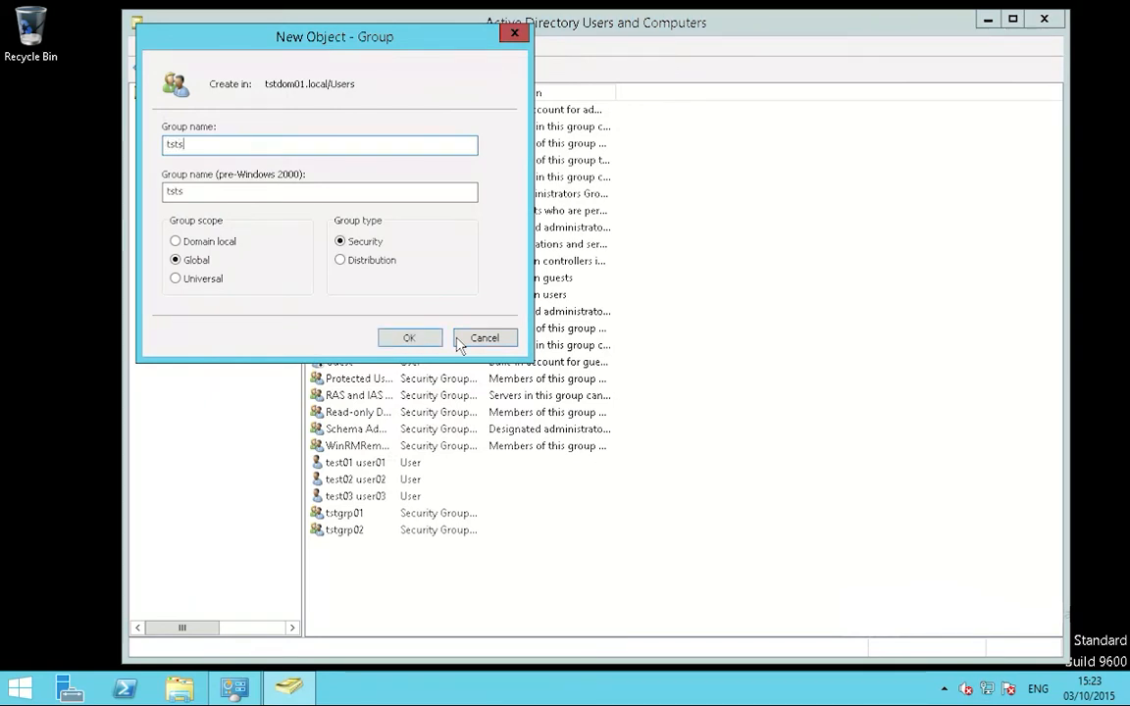
key(BackSpace)
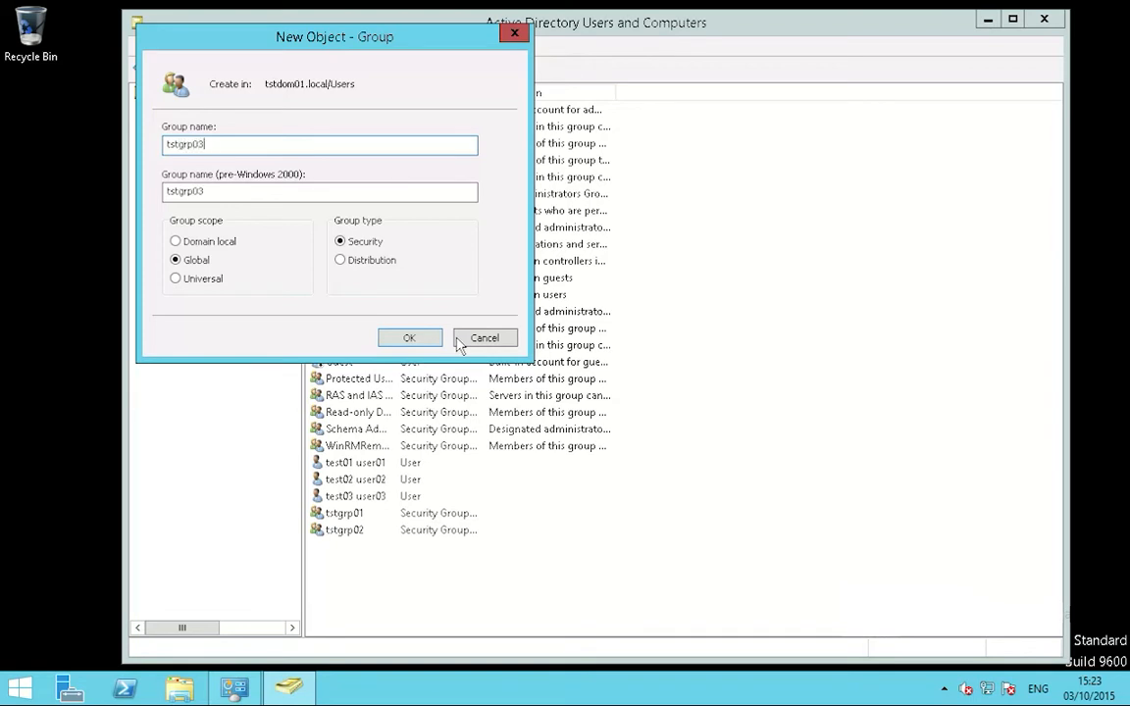
click(431, 339)
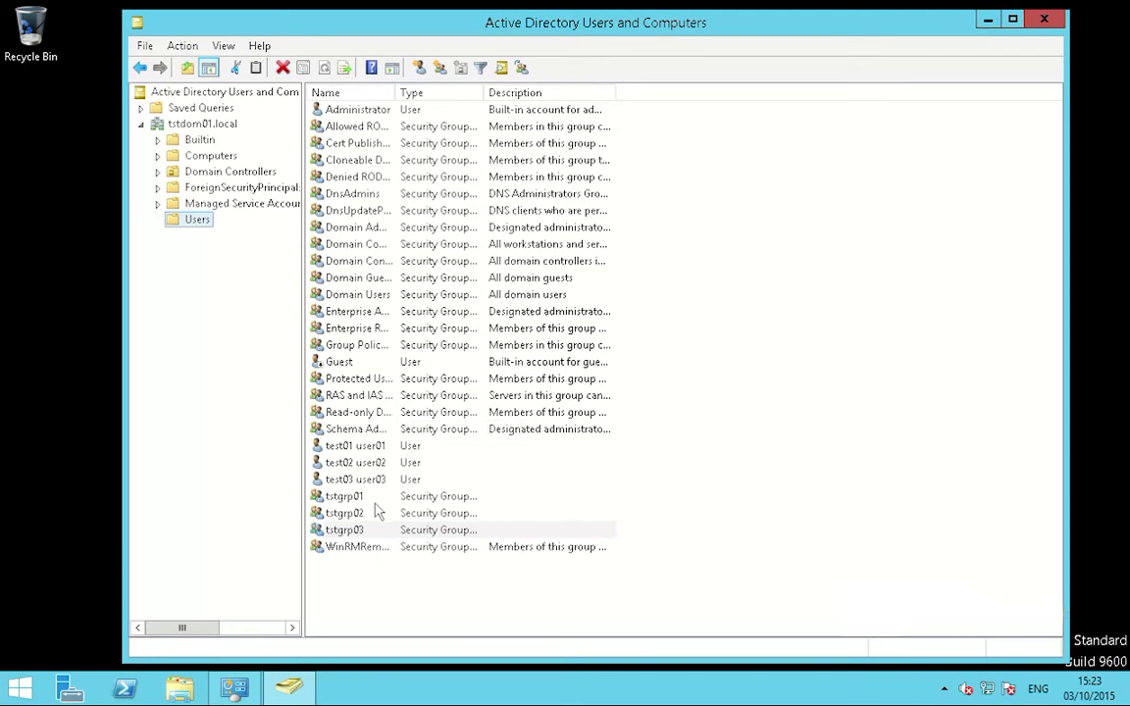
Step: In tstgrp01's properties, add tstusr01 (test01 user01) on the Members tab and save
click(372, 448)
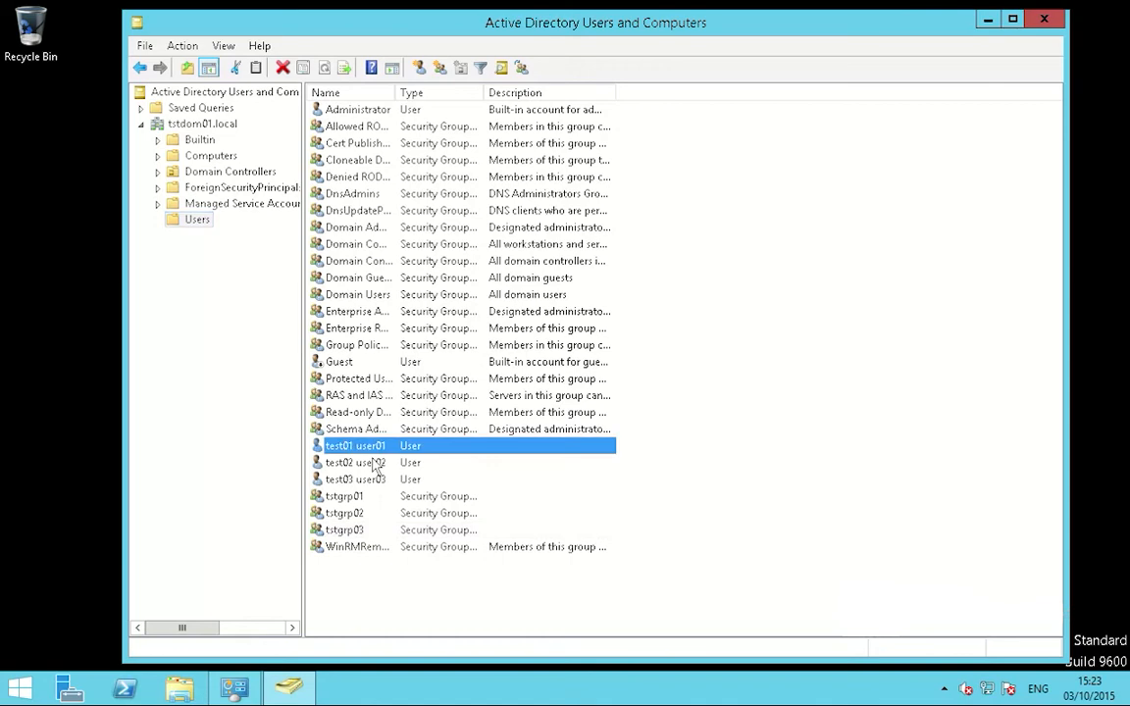
click(374, 504)
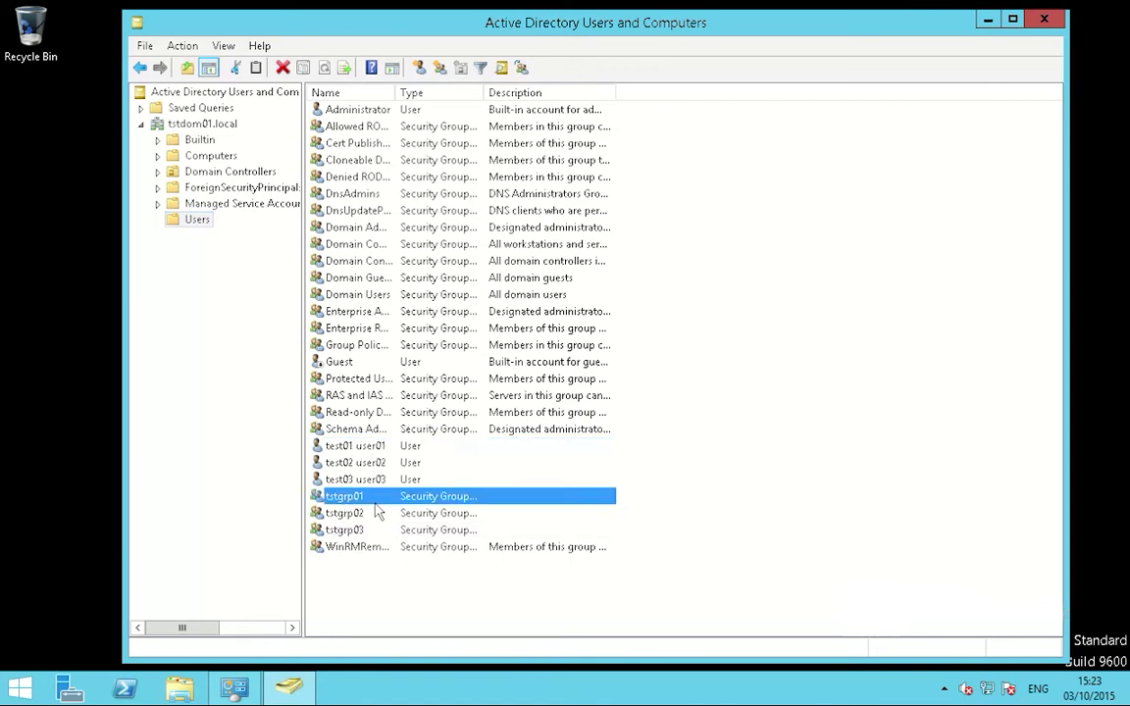
right_click(366, 494)
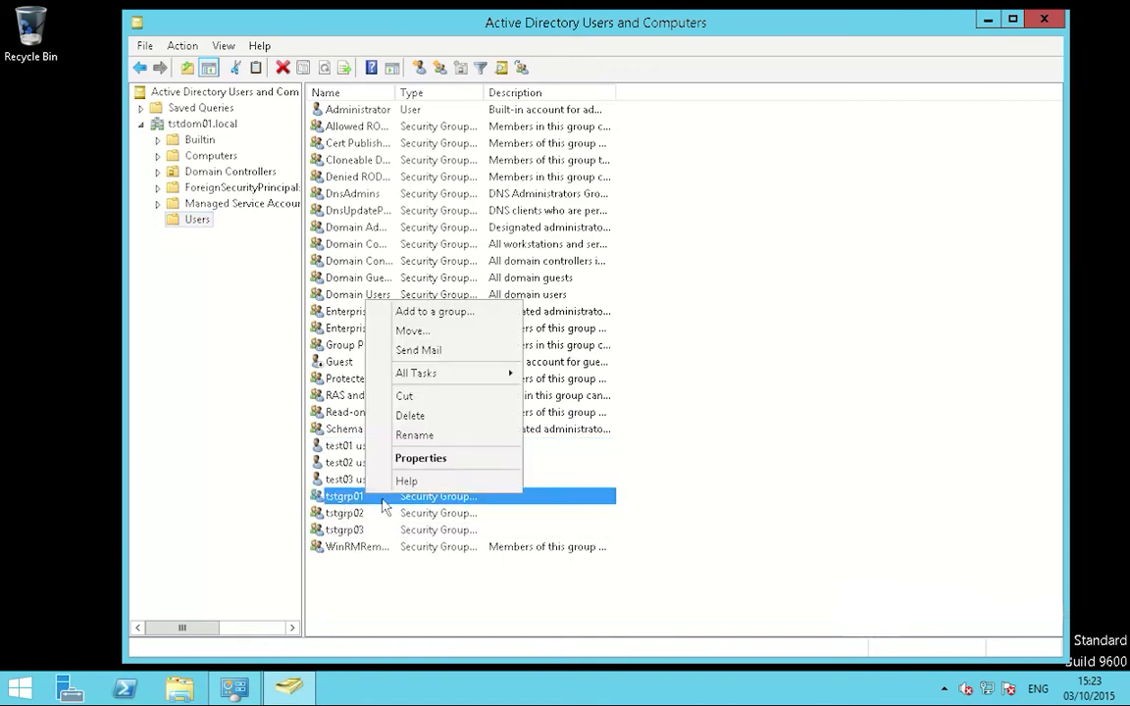
click(417, 458)
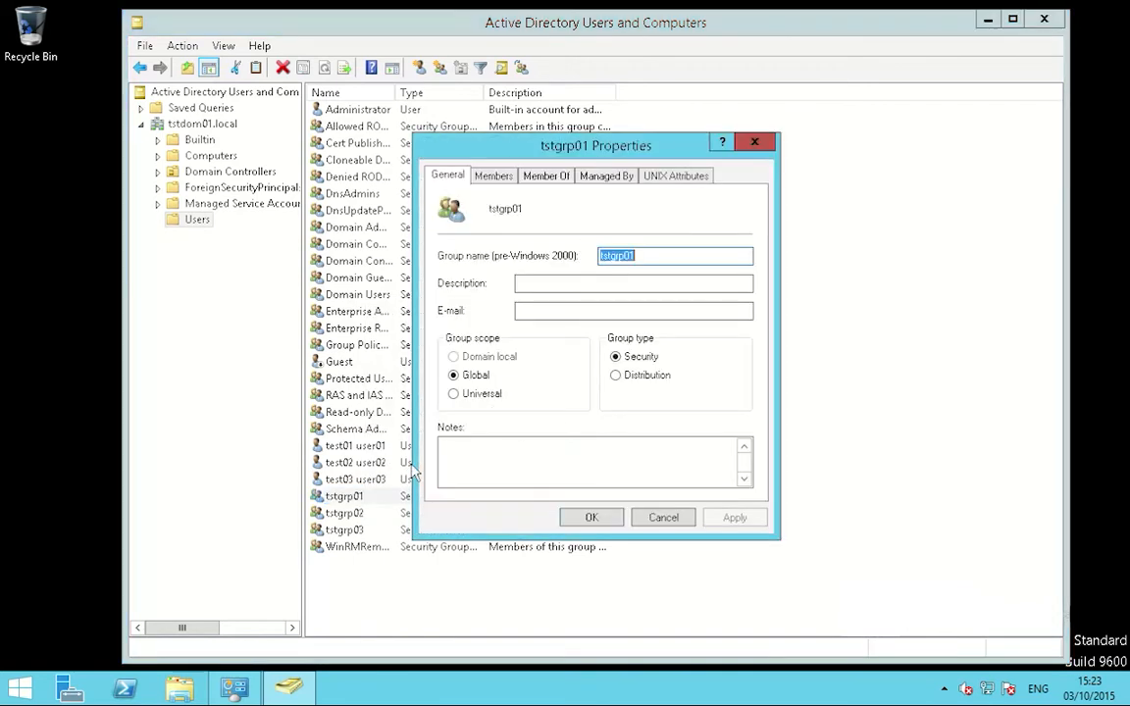
click(690, 178)
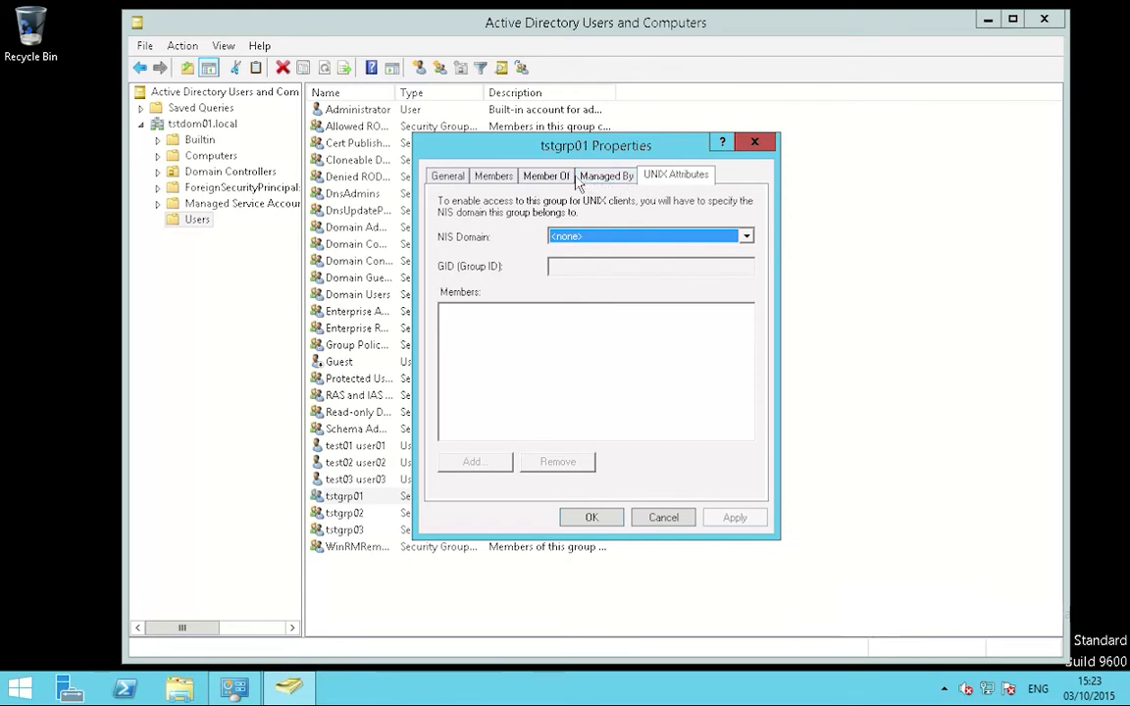
click(491, 177)
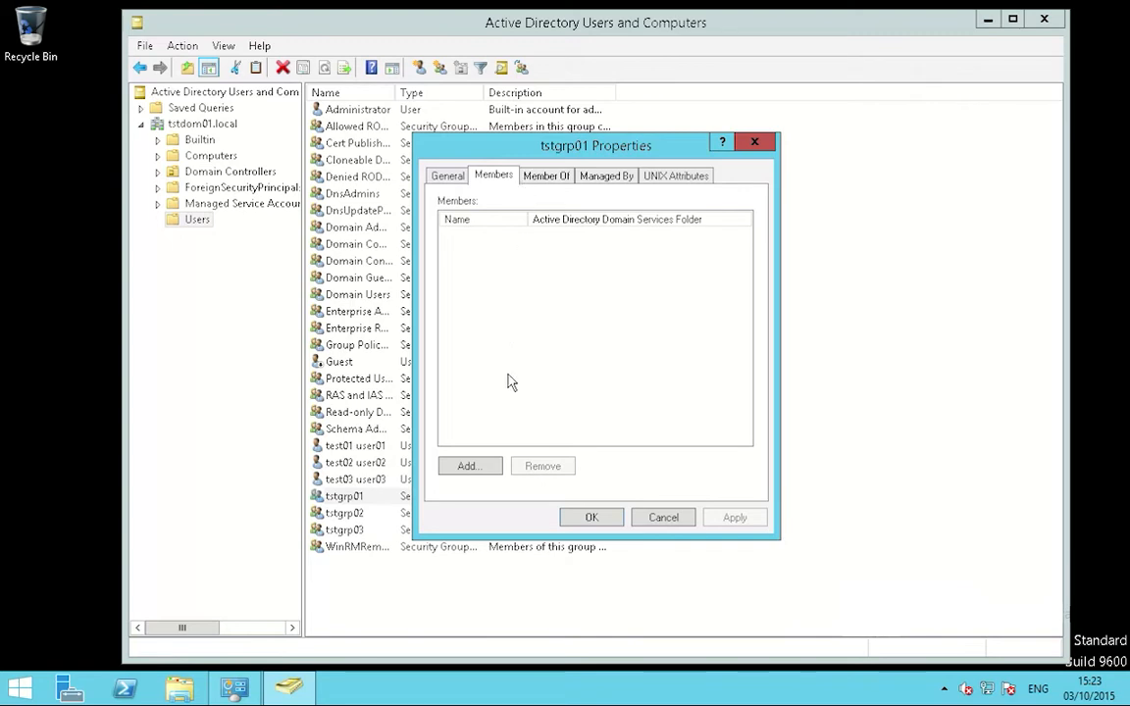
click(490, 471)
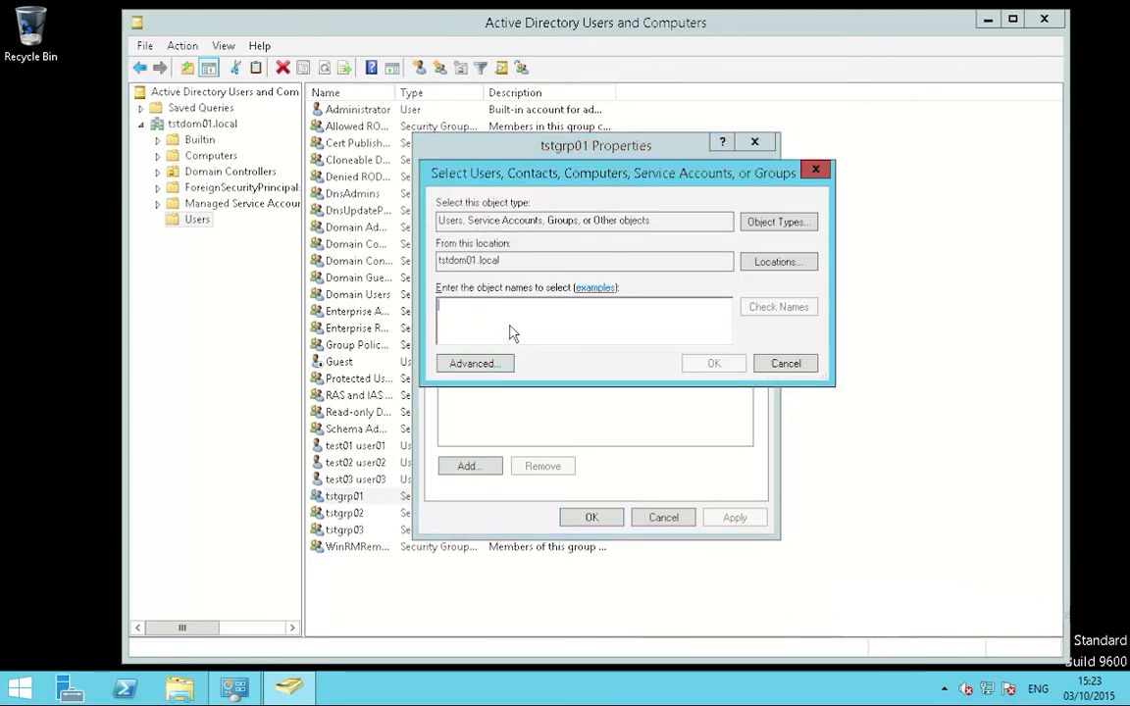
text(tstusr01)
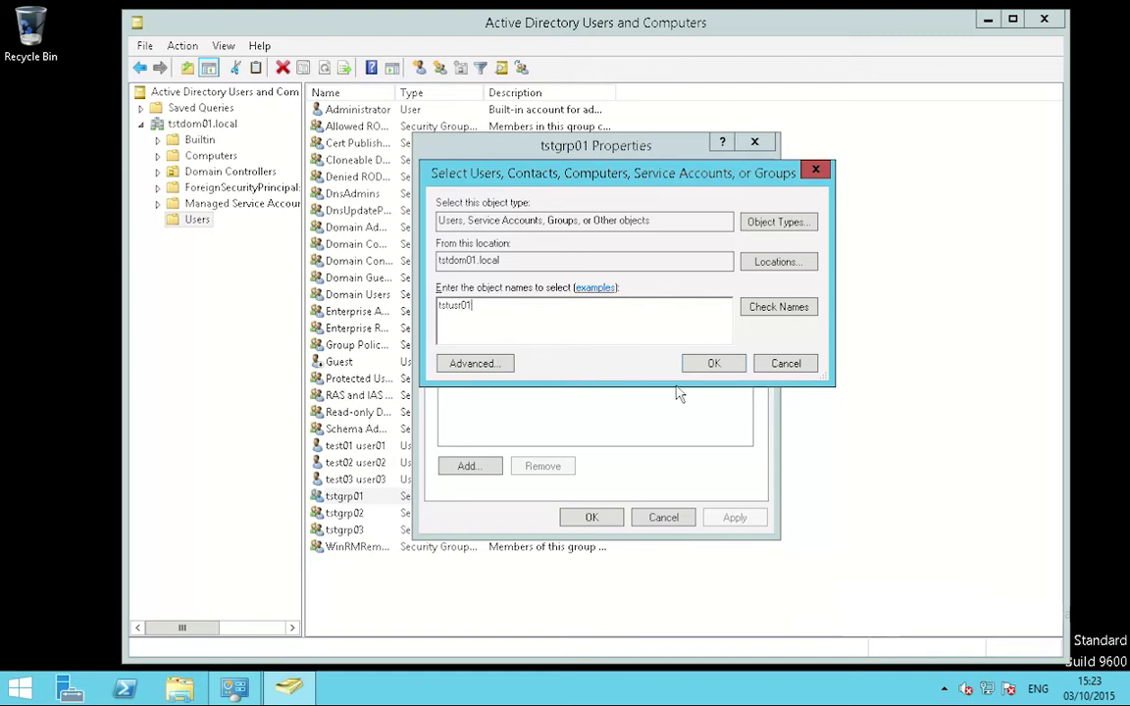
click(712, 366)
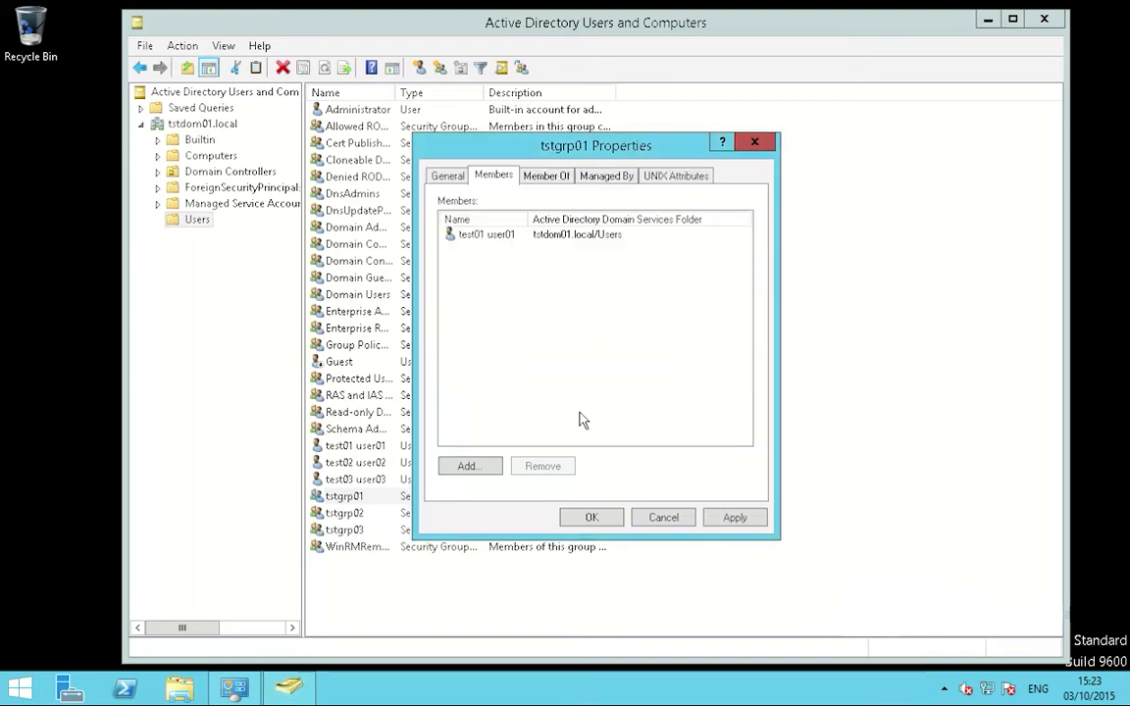
click(591, 517)
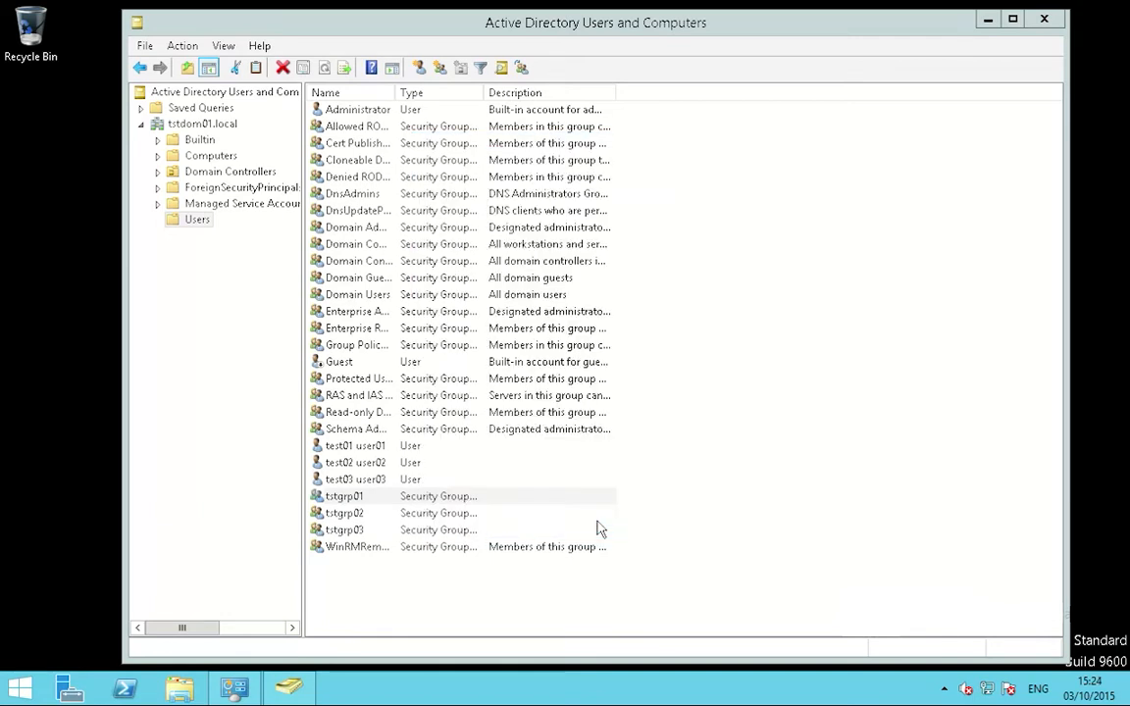
Step: Add tstusr02 (test02 user02) as a member of tstgrp02 and apply
right_click(359, 512)
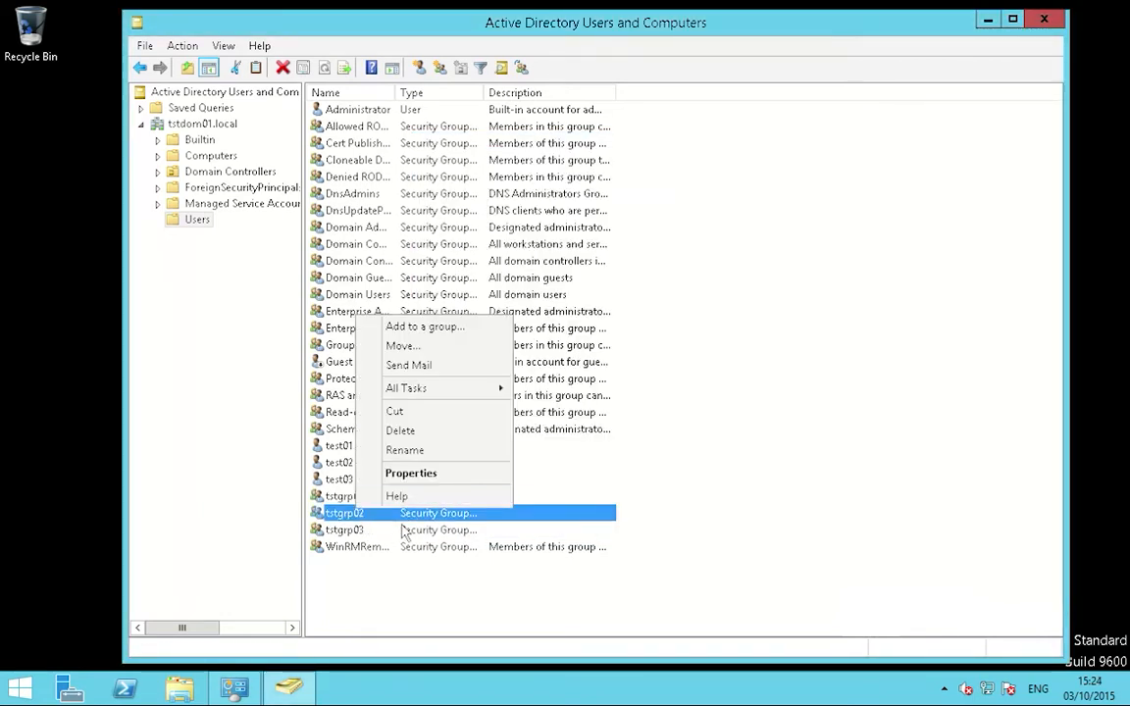
click(417, 481)
click(488, 177)
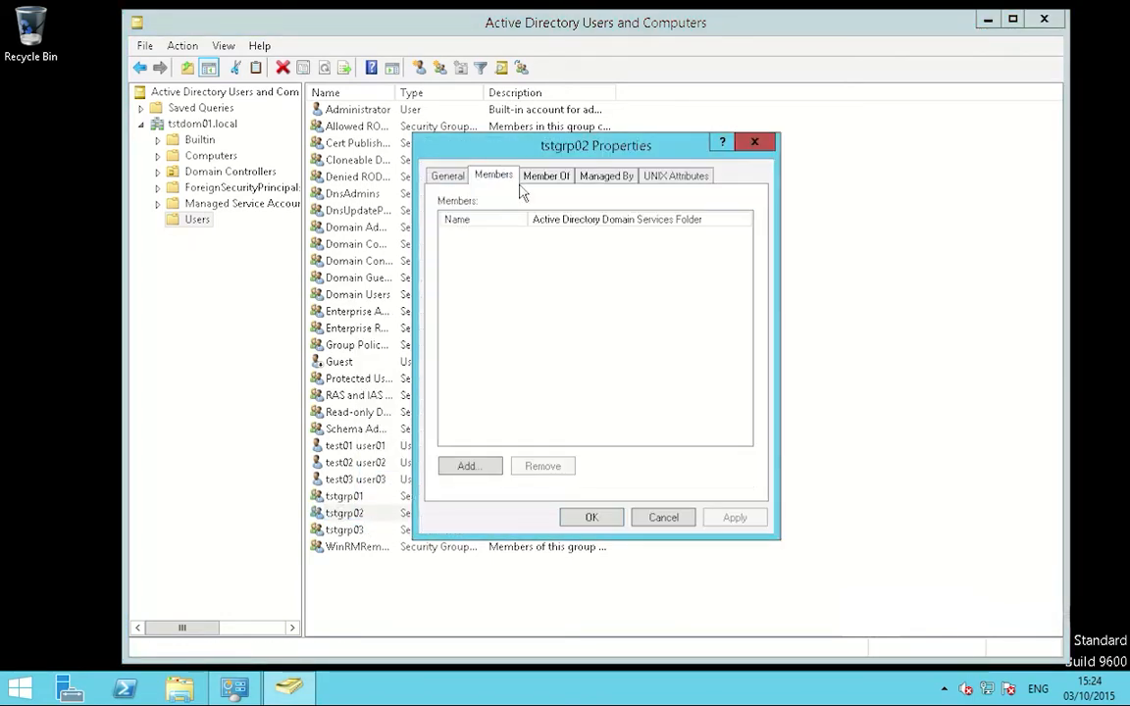
click(473, 466)
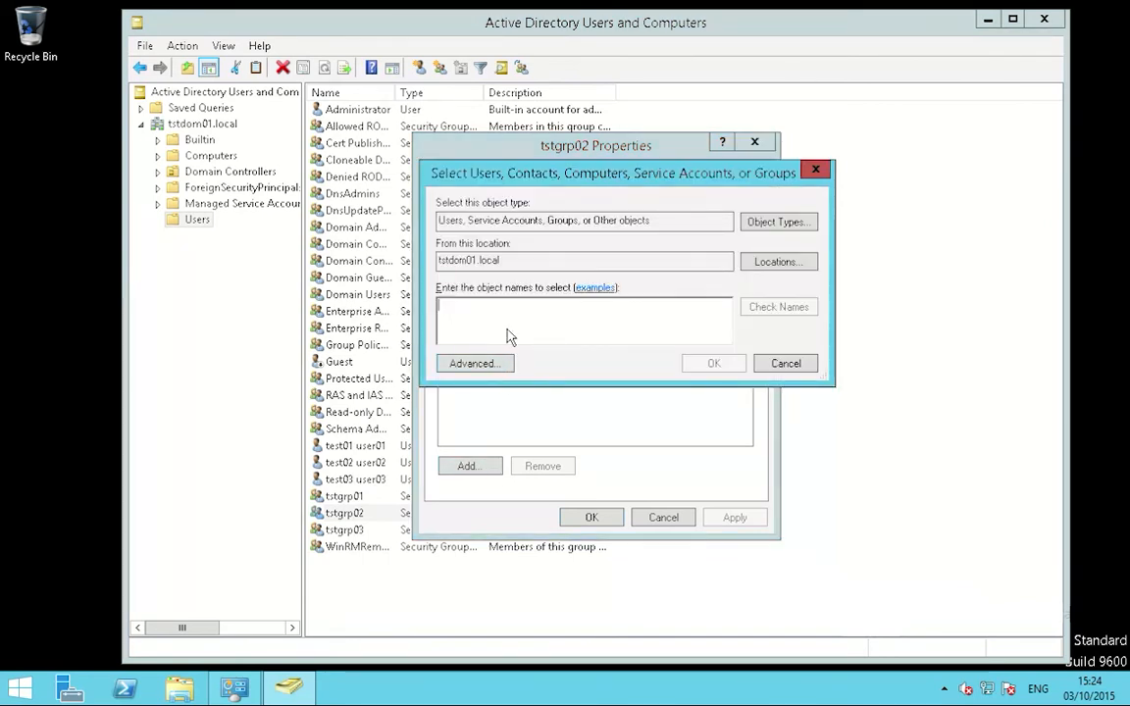
text(tstus)
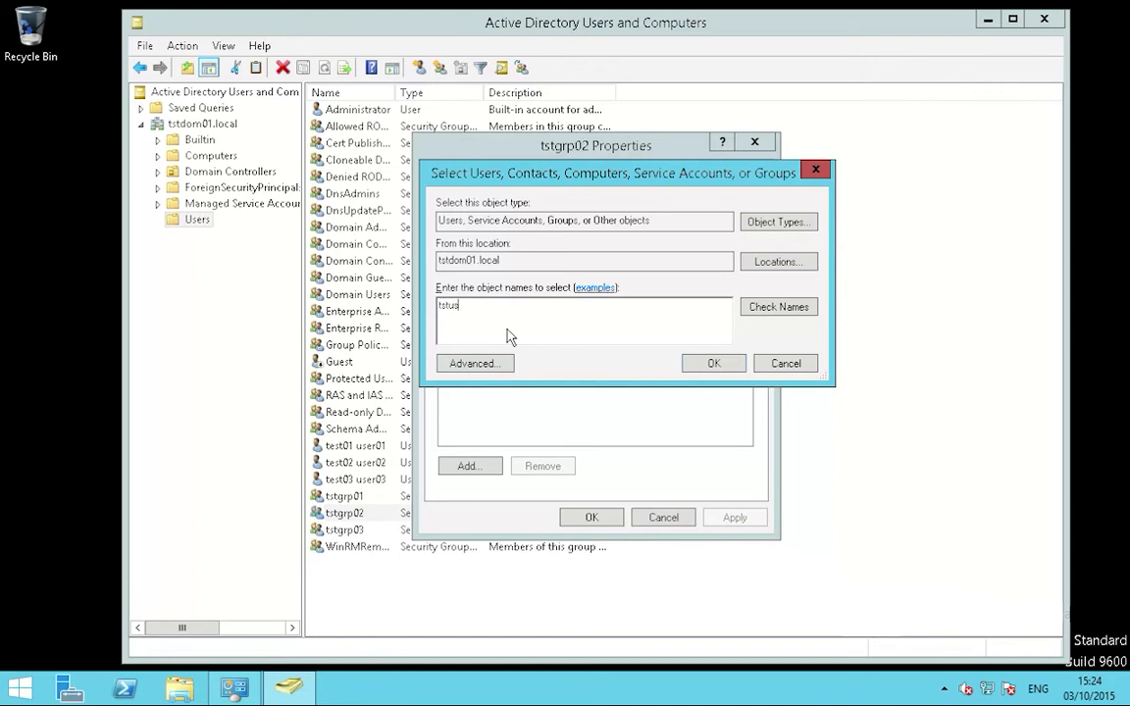
text(r02)
click(714, 364)
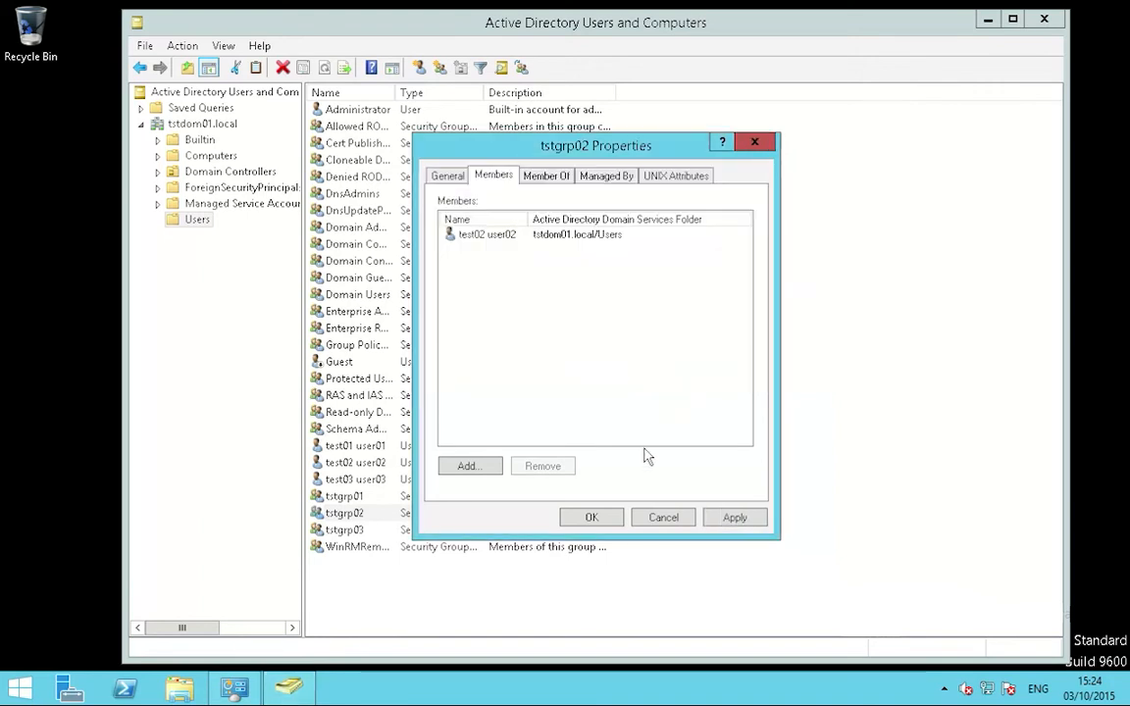
click(728, 522)
click(609, 527)
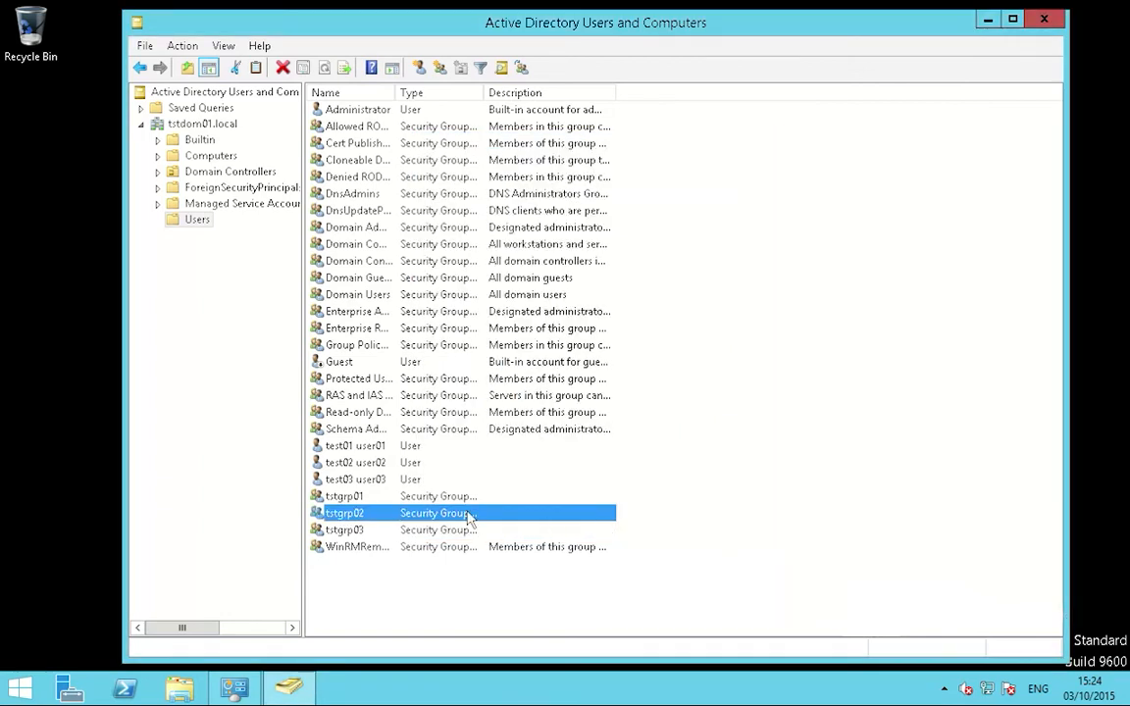
Step: Add tstusr03 (test03 user03) as a member of tstgrp03 and save
click(353, 530)
right_click(359, 531)
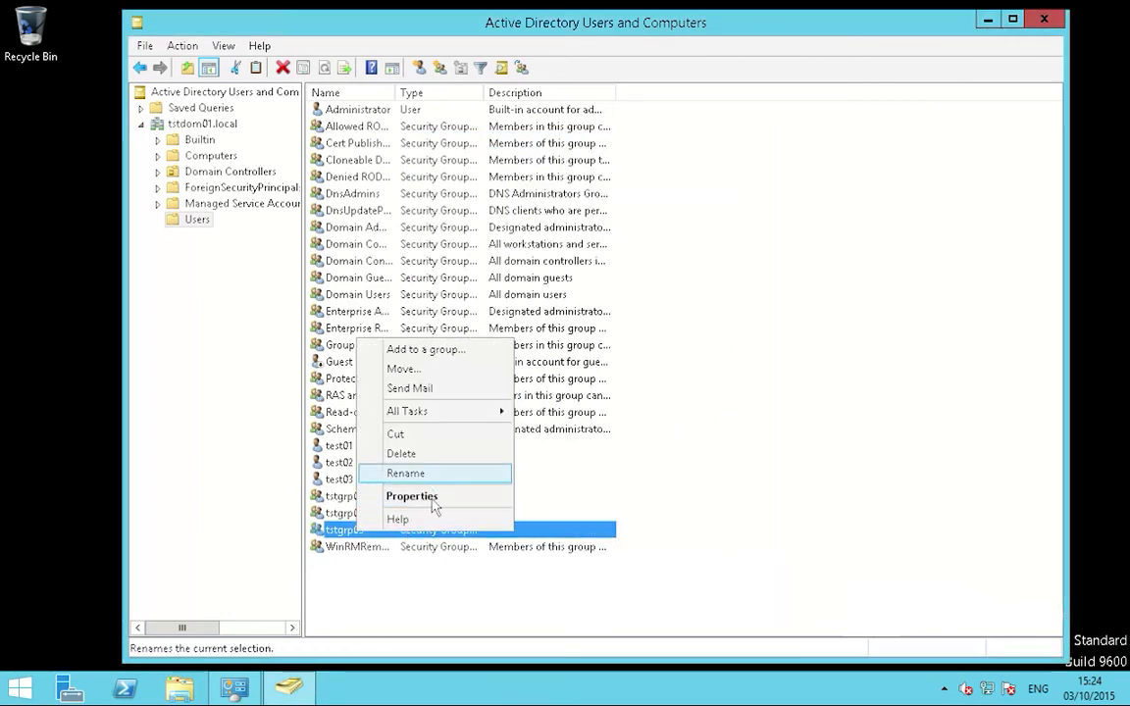
click(417, 497)
click(493, 176)
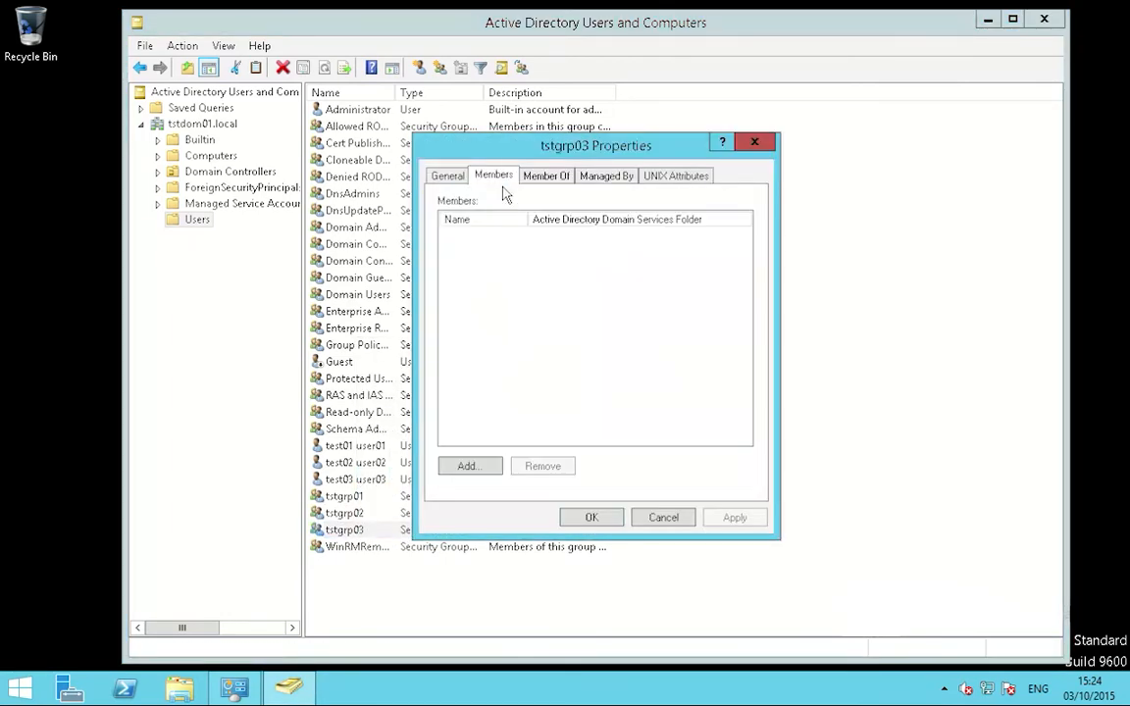
click(470, 467)
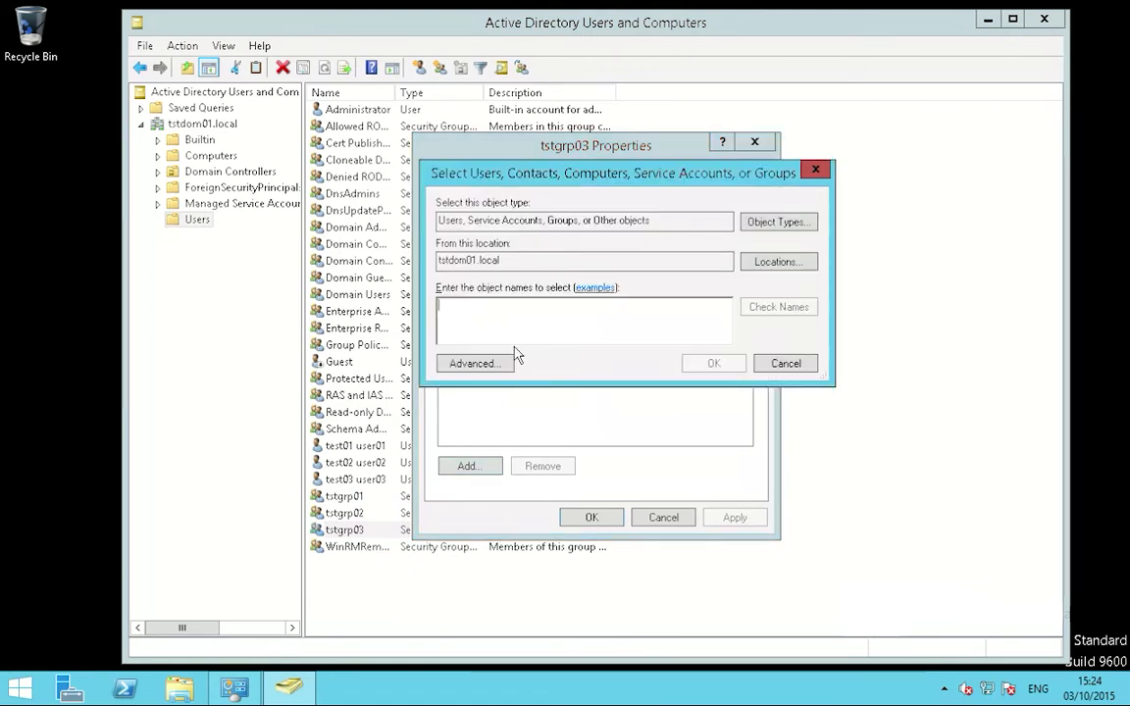
text(tst)
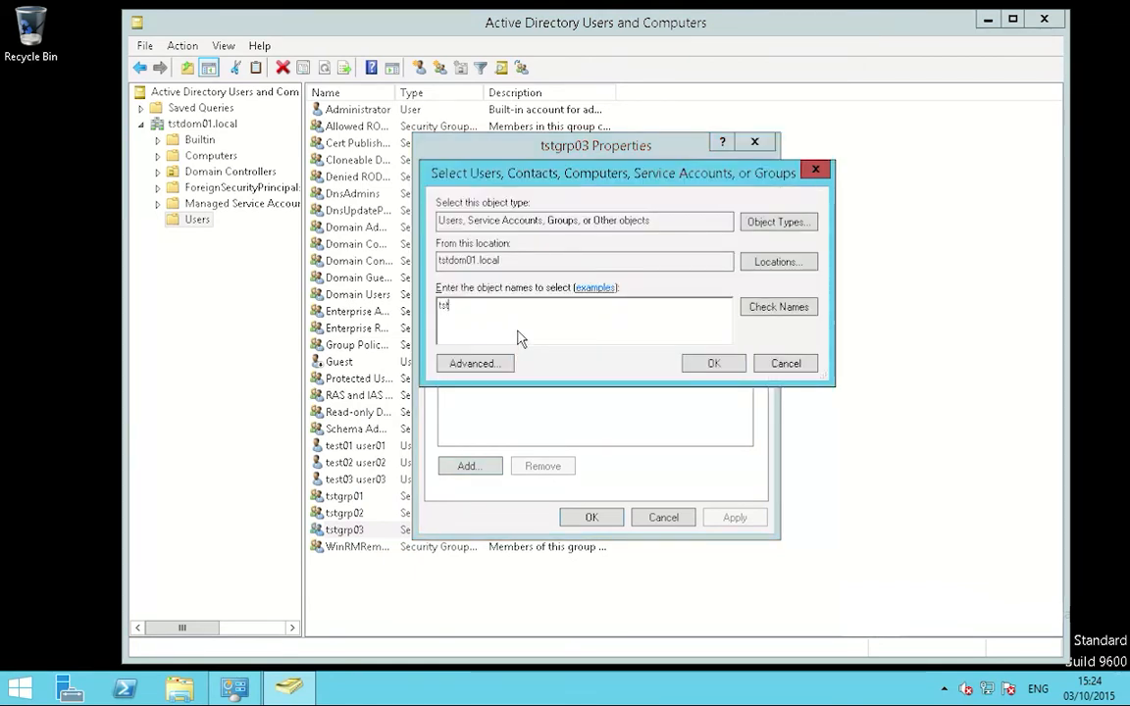
text(usr03)
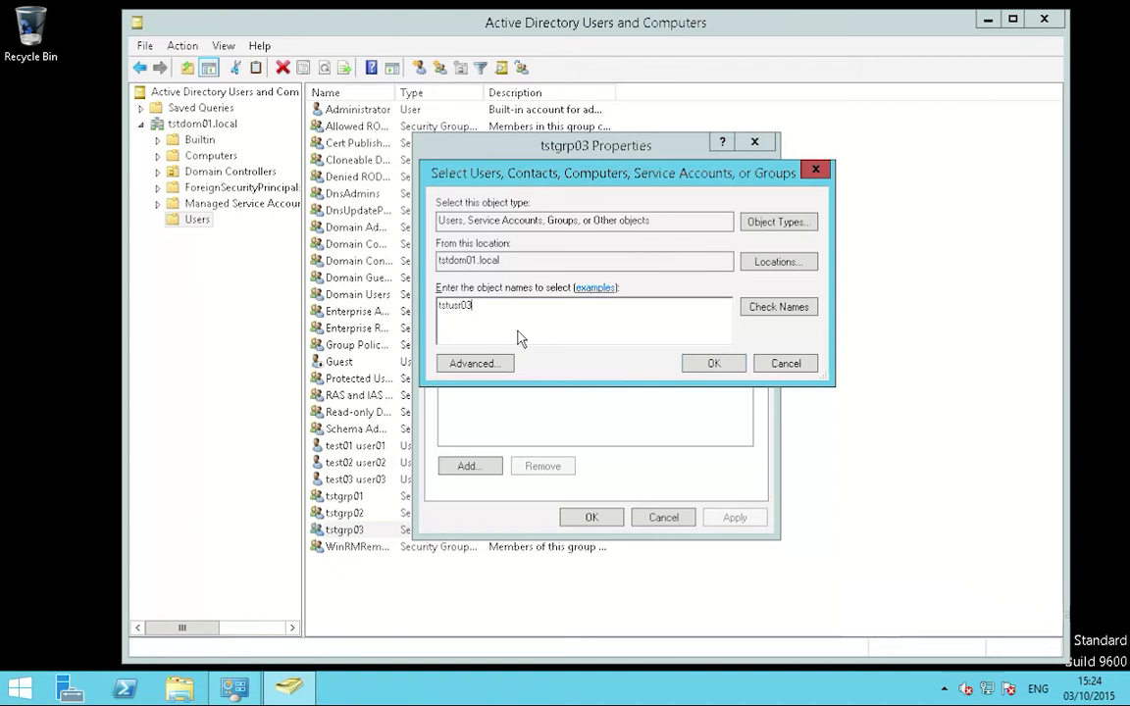
click(714, 364)
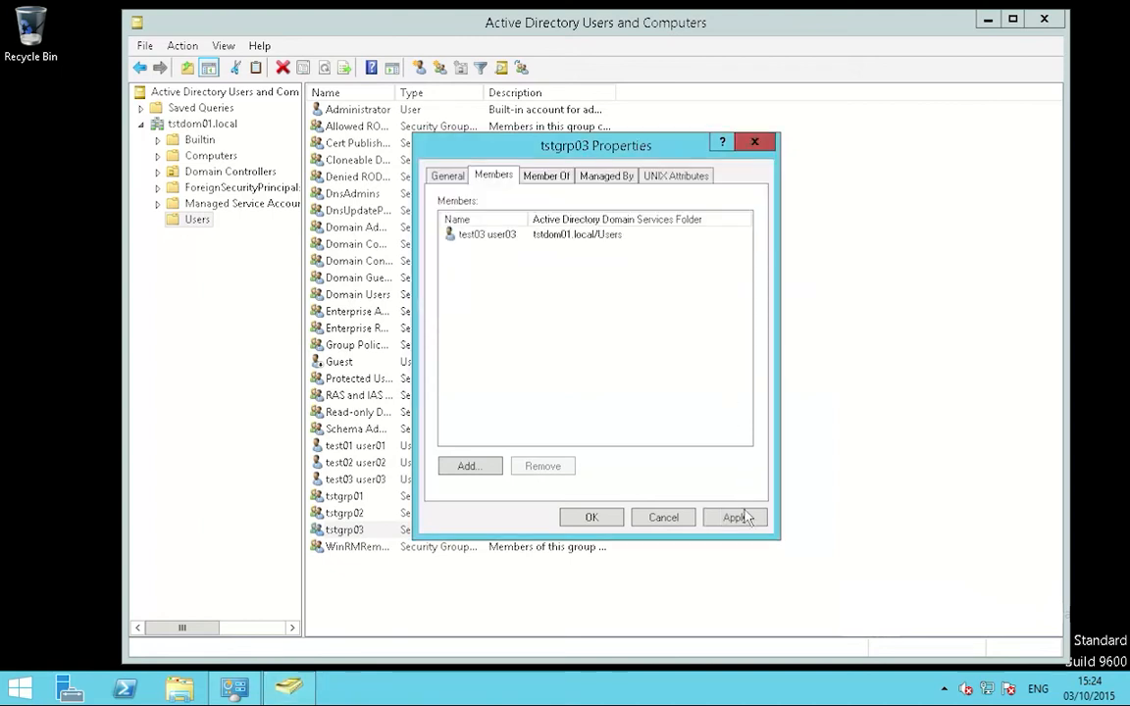
click(618, 518)
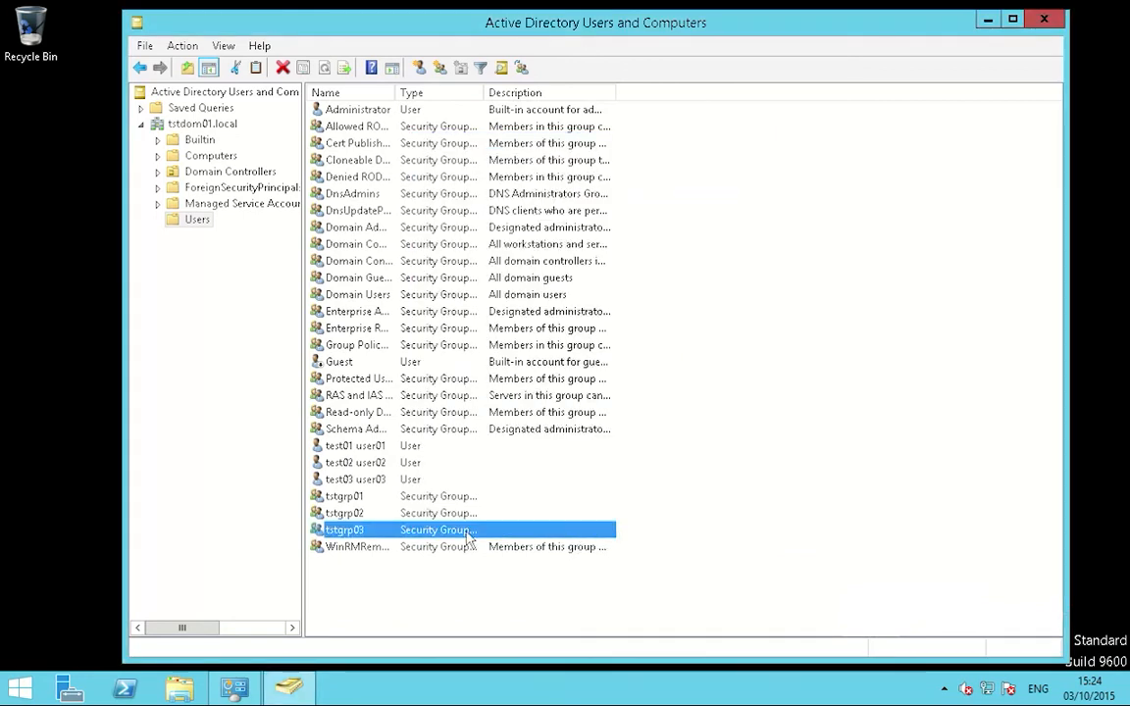
right_click(371, 448)
click(365, 408)
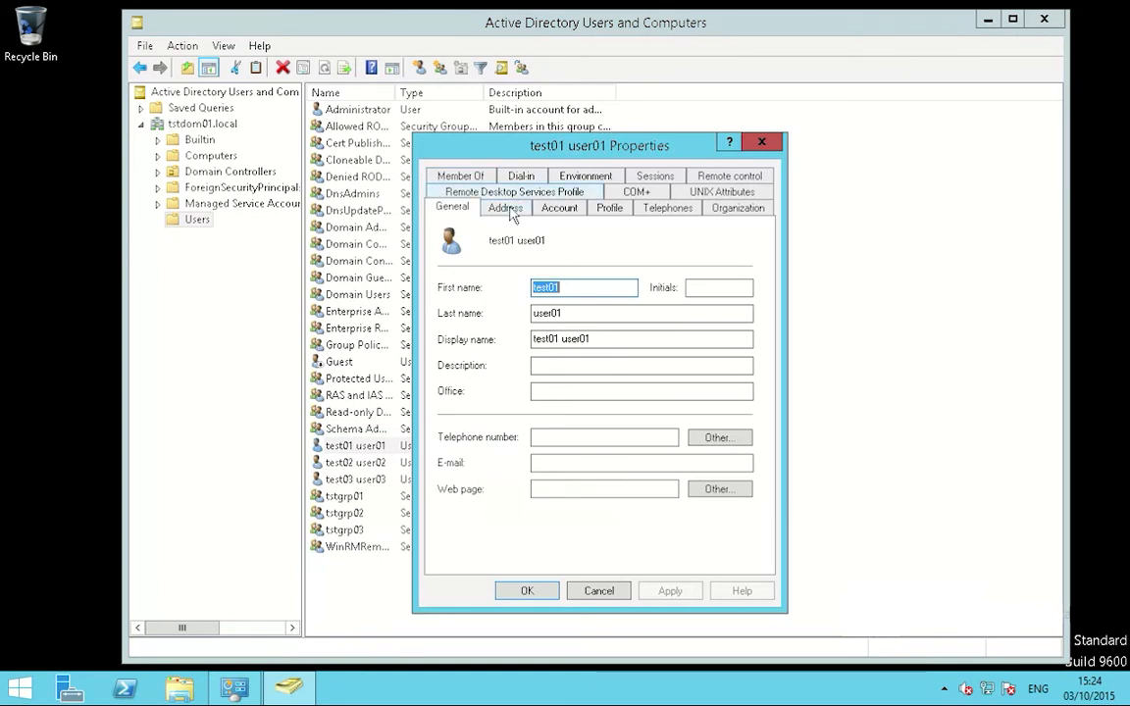
click(446, 174)
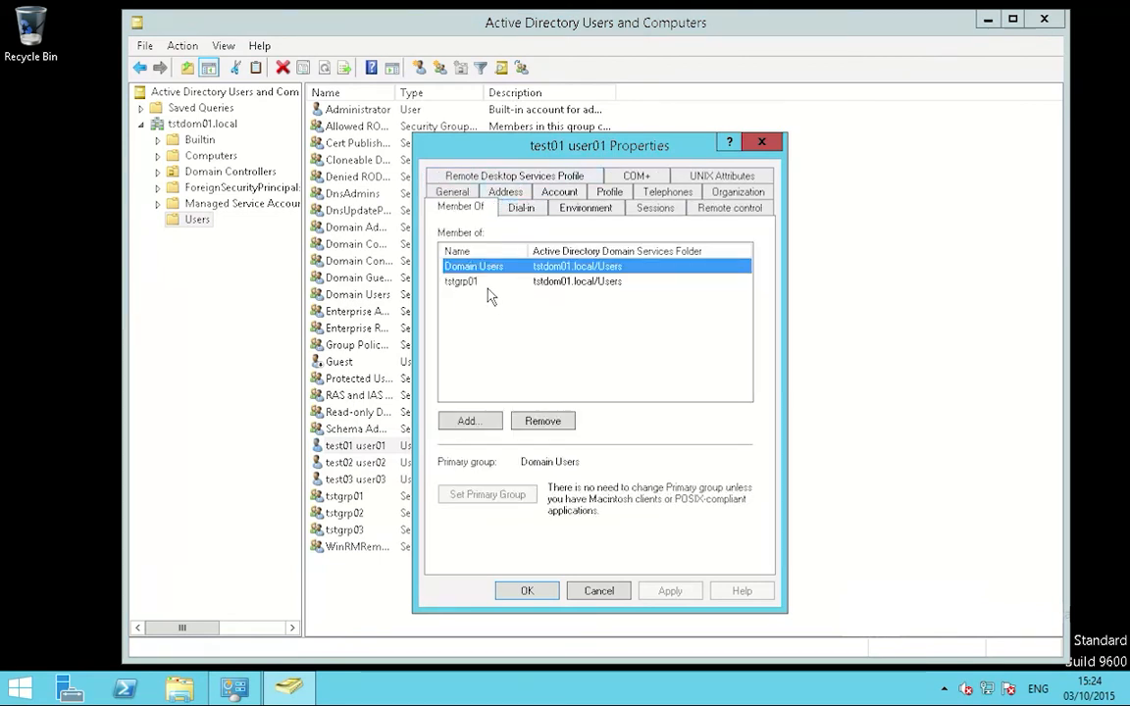
click(486, 283)
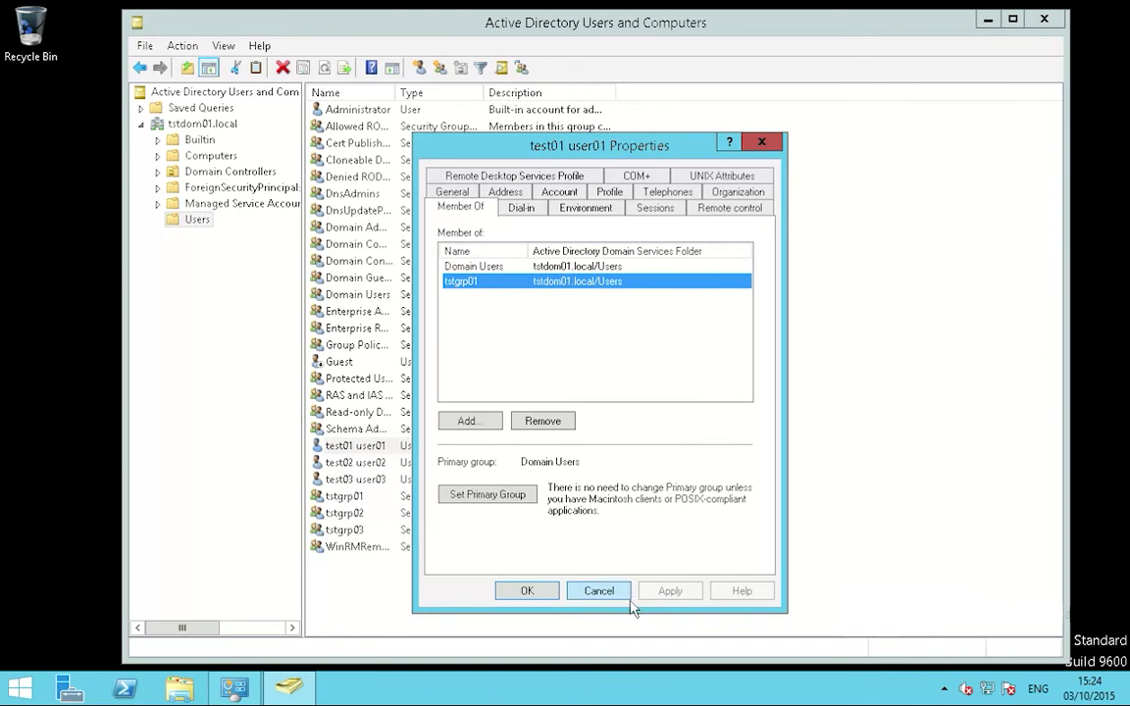
click(599, 591)
click(388, 464)
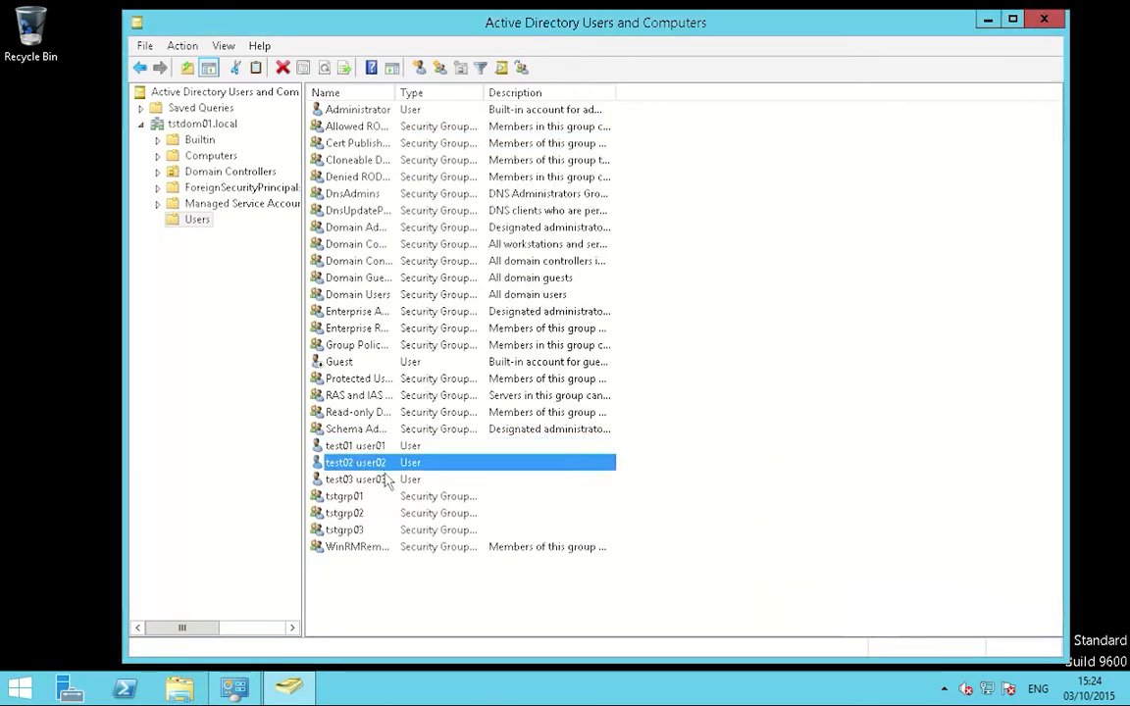
right_click(392, 464)
click(439, 424)
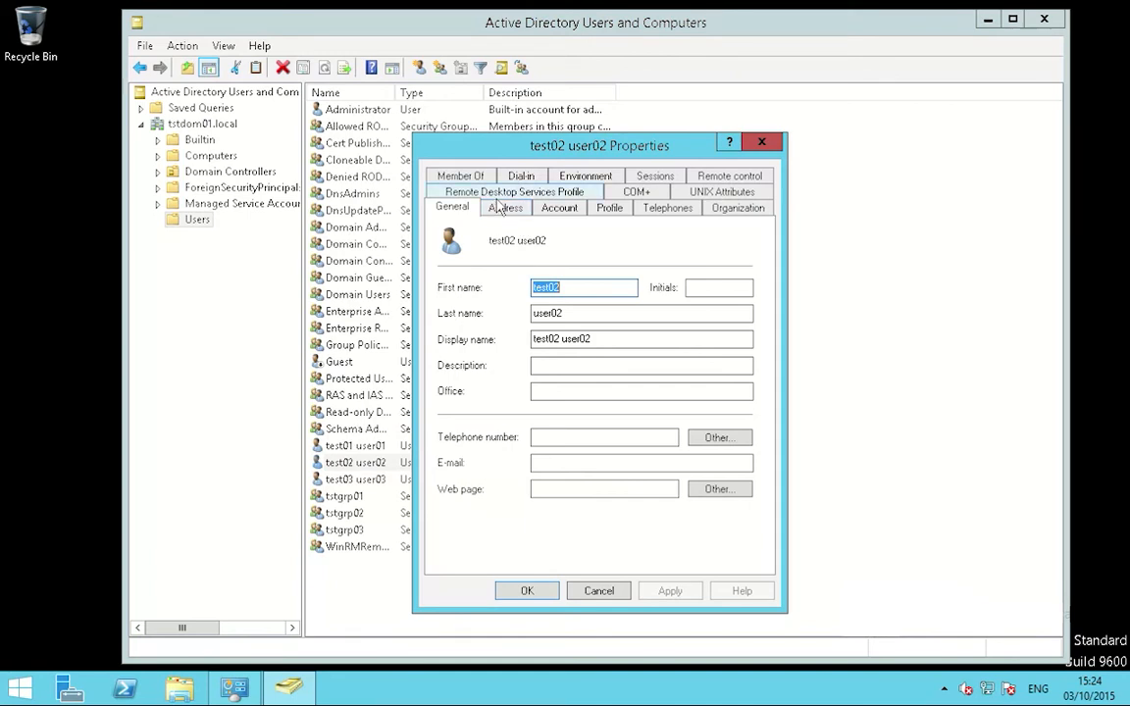
click(451, 177)
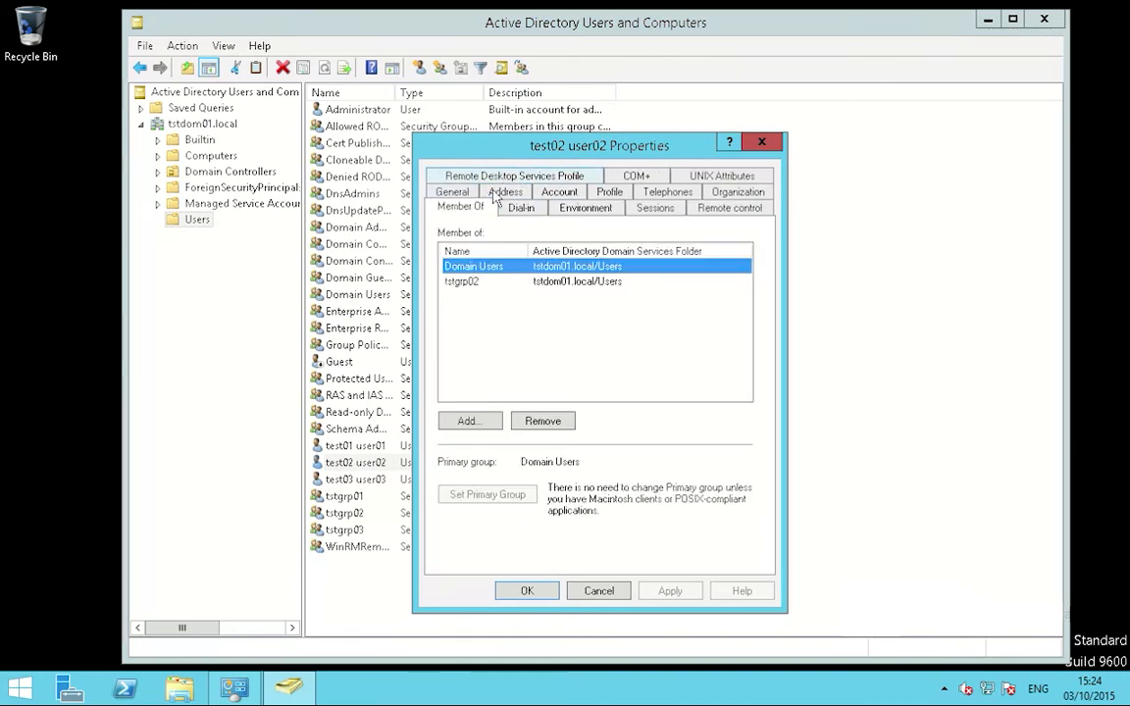
click(524, 283)
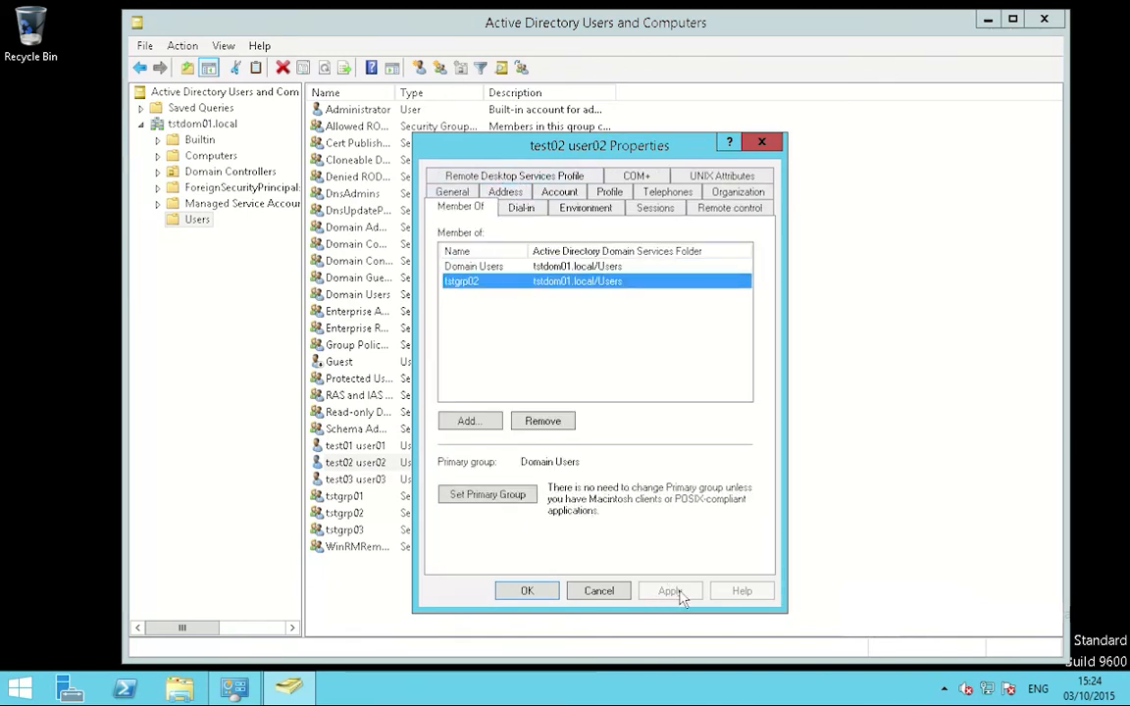
click(600, 592)
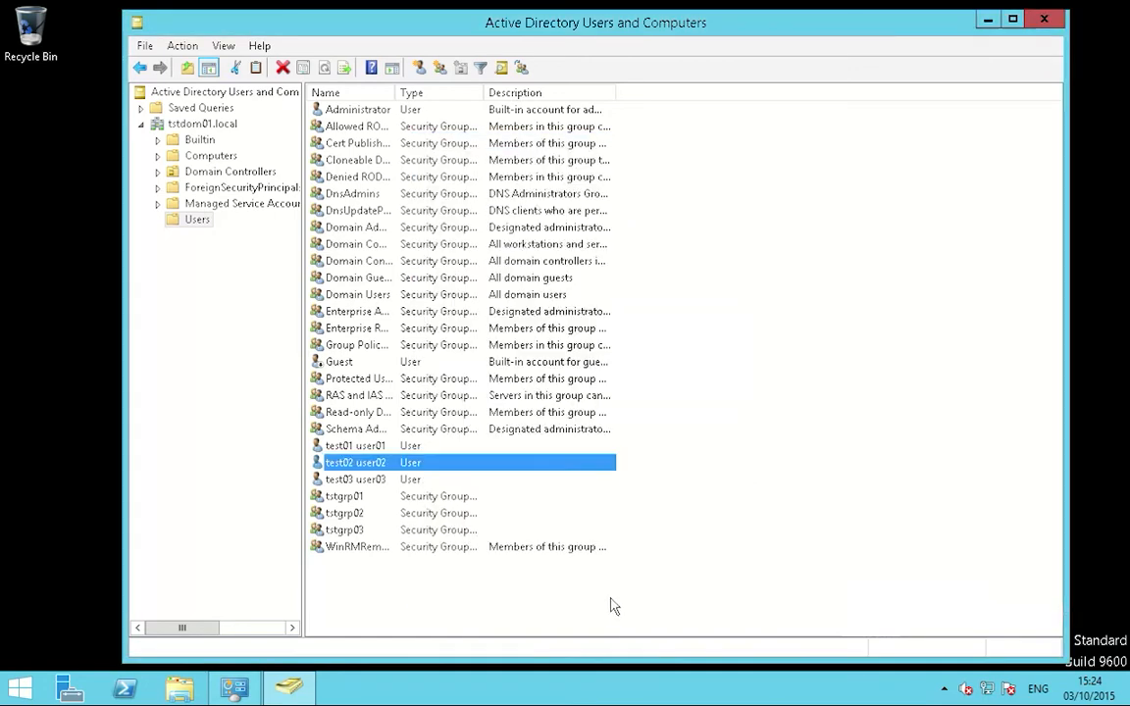
right_click(403, 478)
click(446, 447)
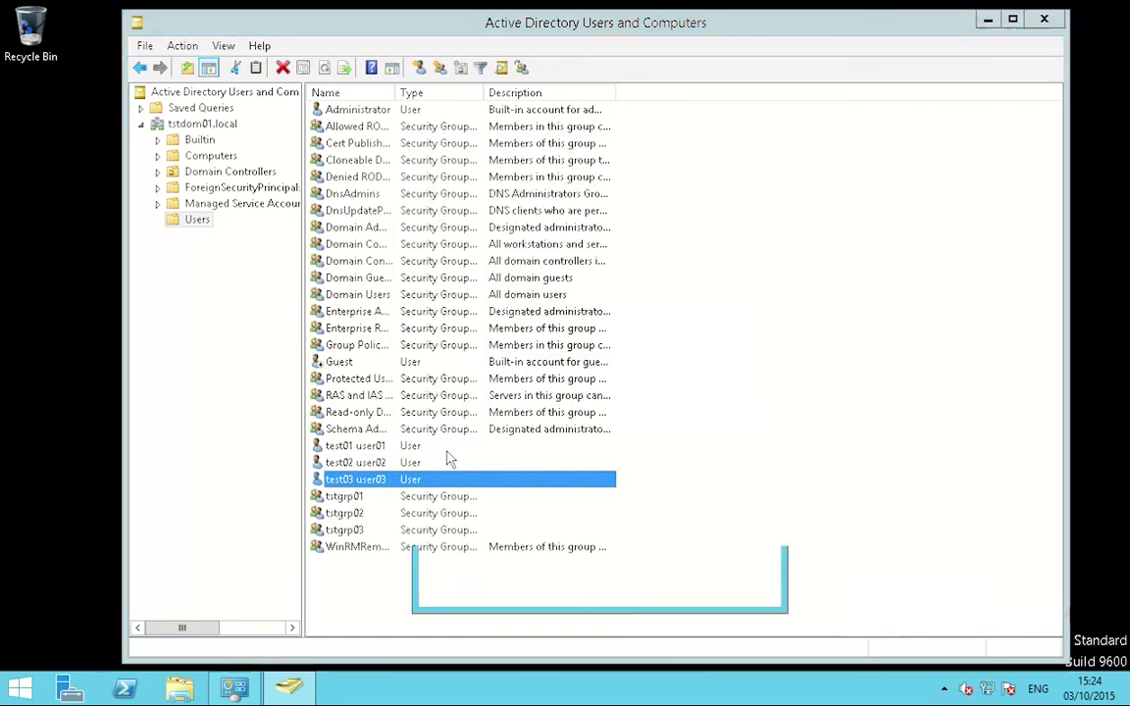
click(439, 176)
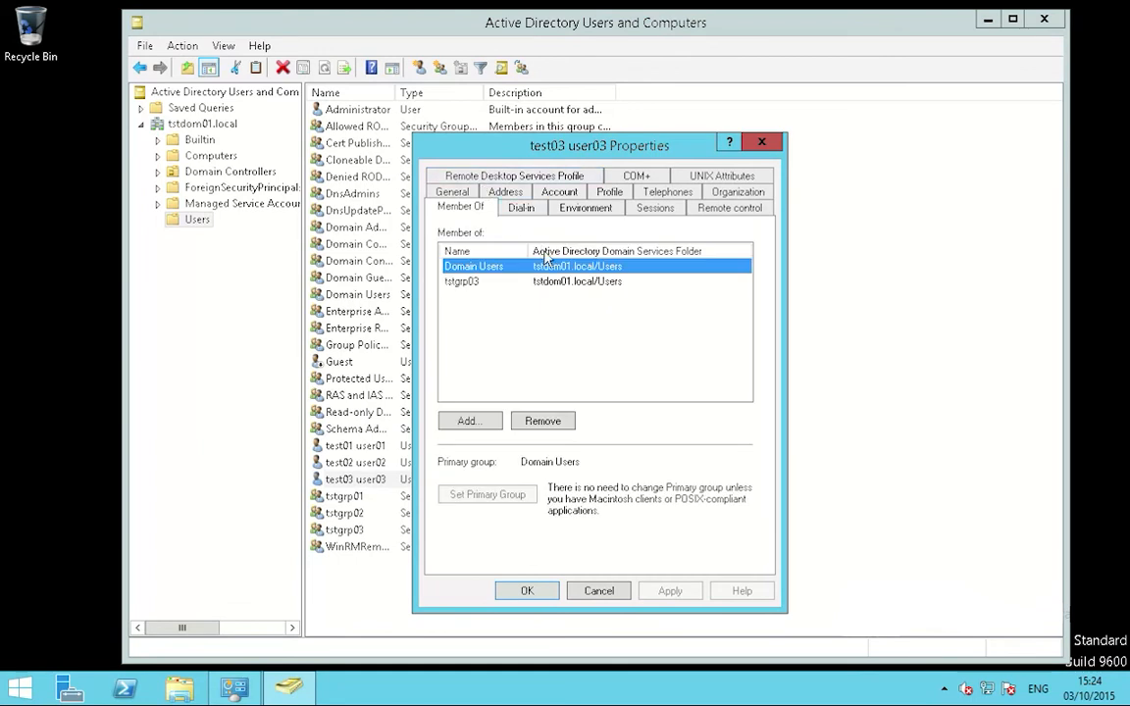
click(505, 282)
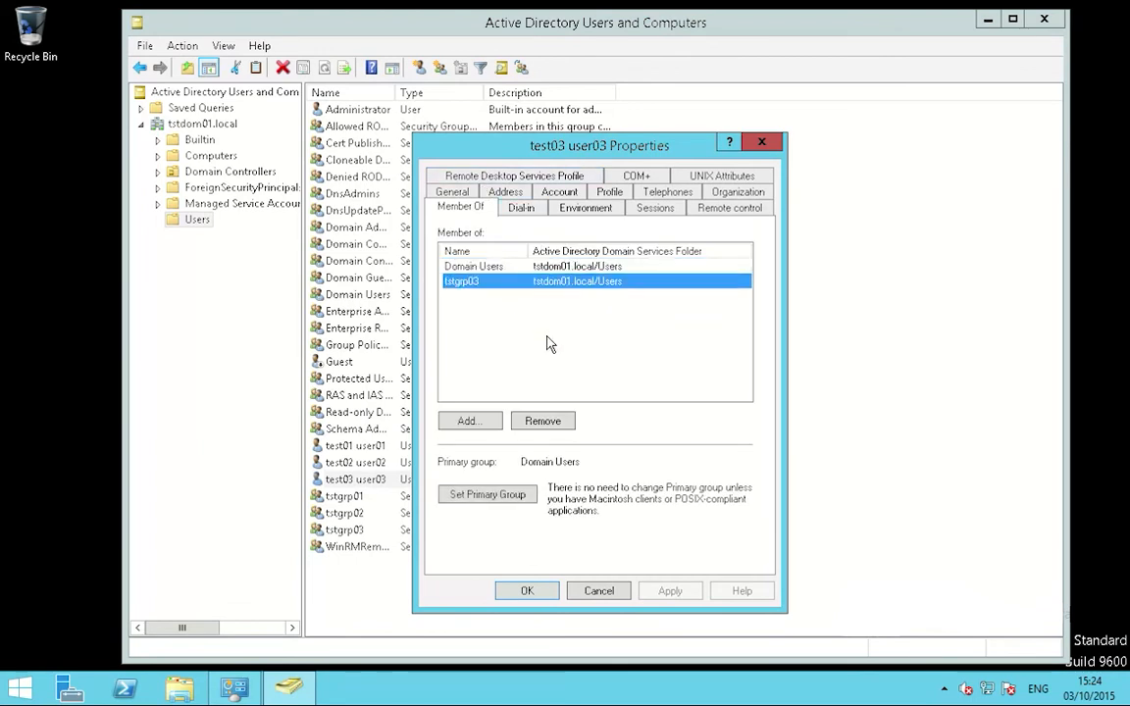
click(600, 592)
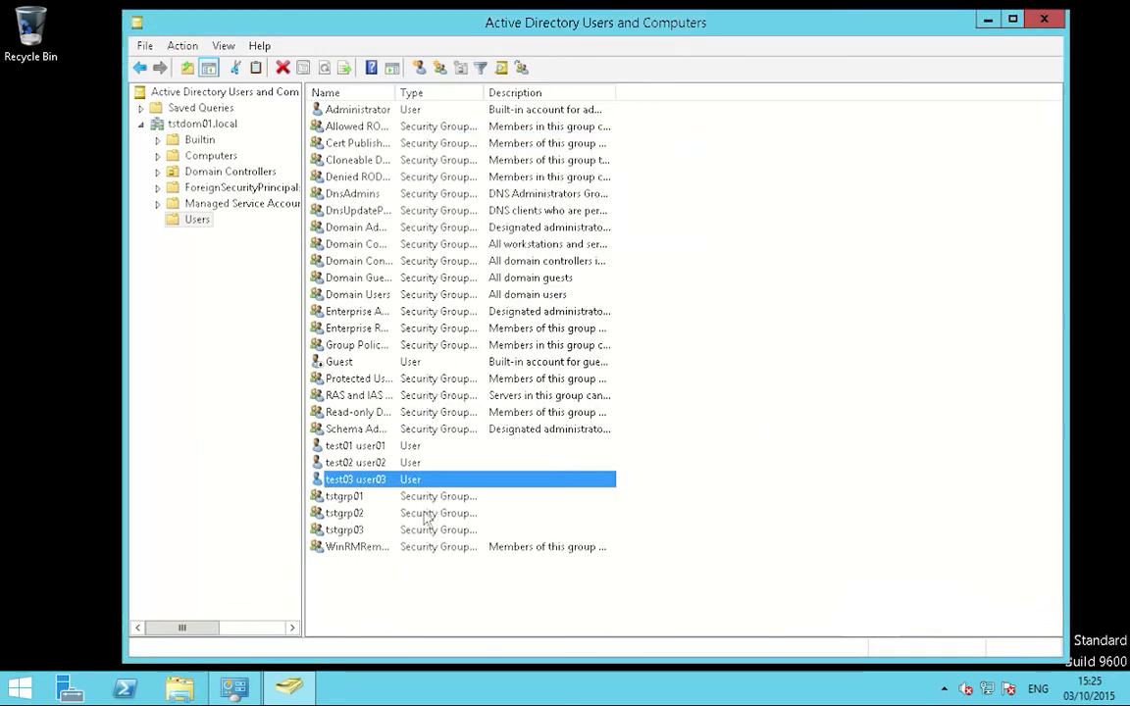
Step: Put group tstgrp01 in NIS domain tstdom01 with GID 39001, replacing 29004, and save
click(343, 497)
right_click(339, 496)
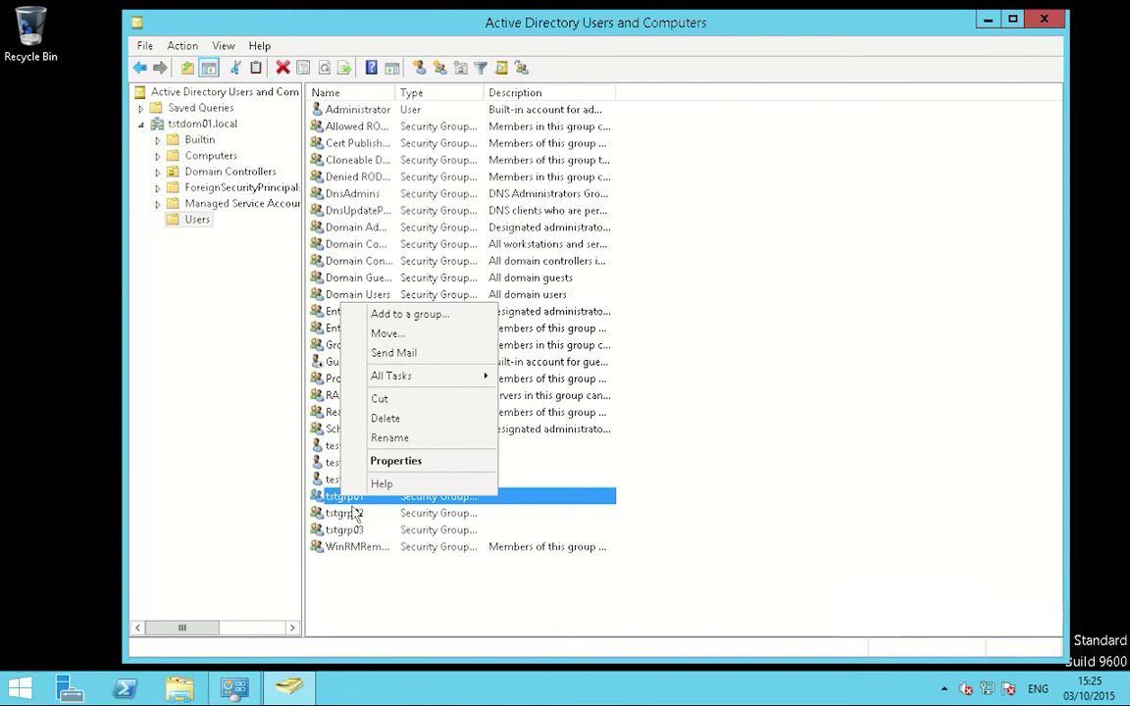
click(412, 461)
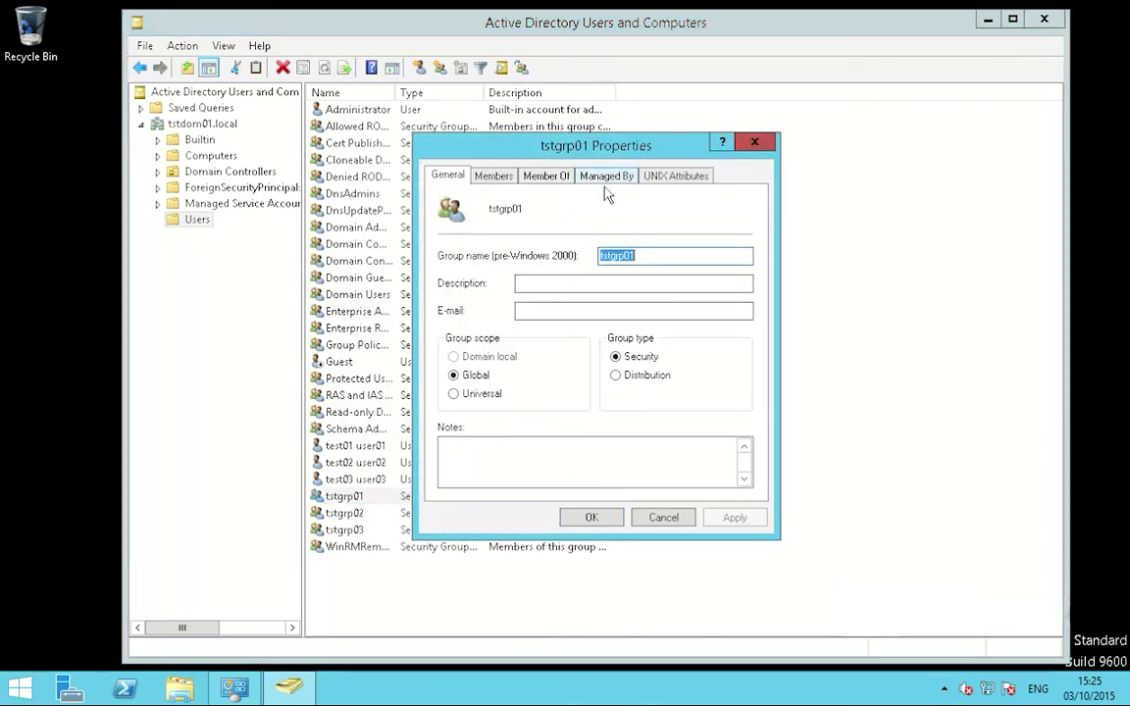
click(676, 176)
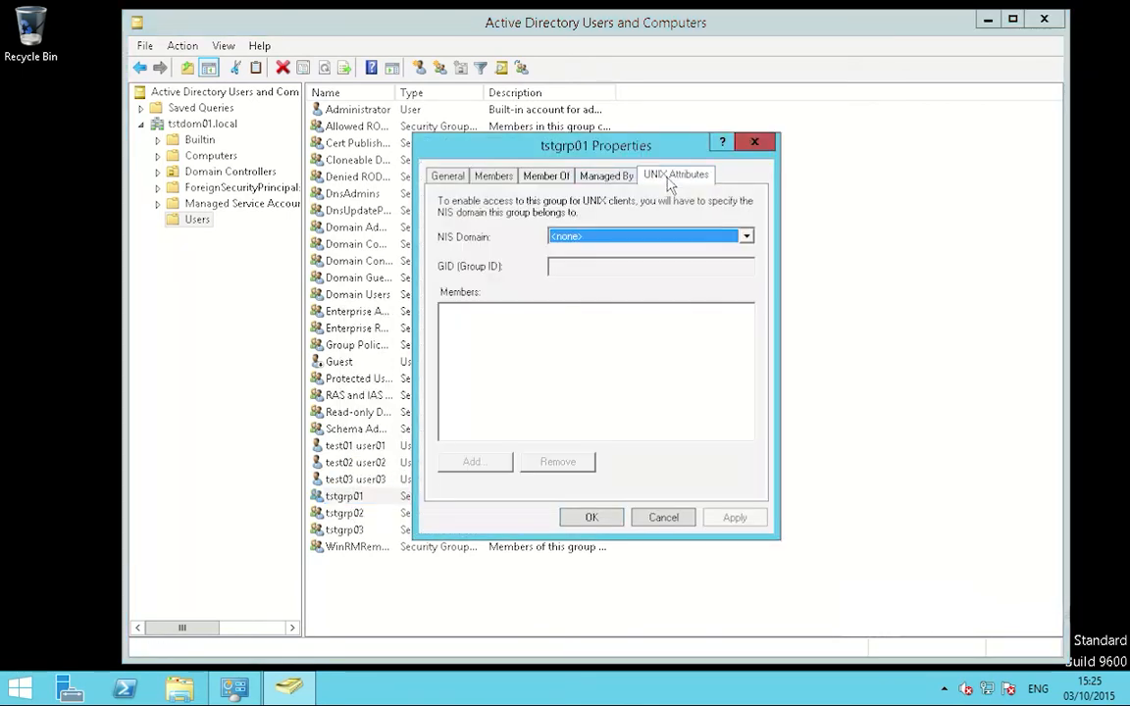
click(655, 245)
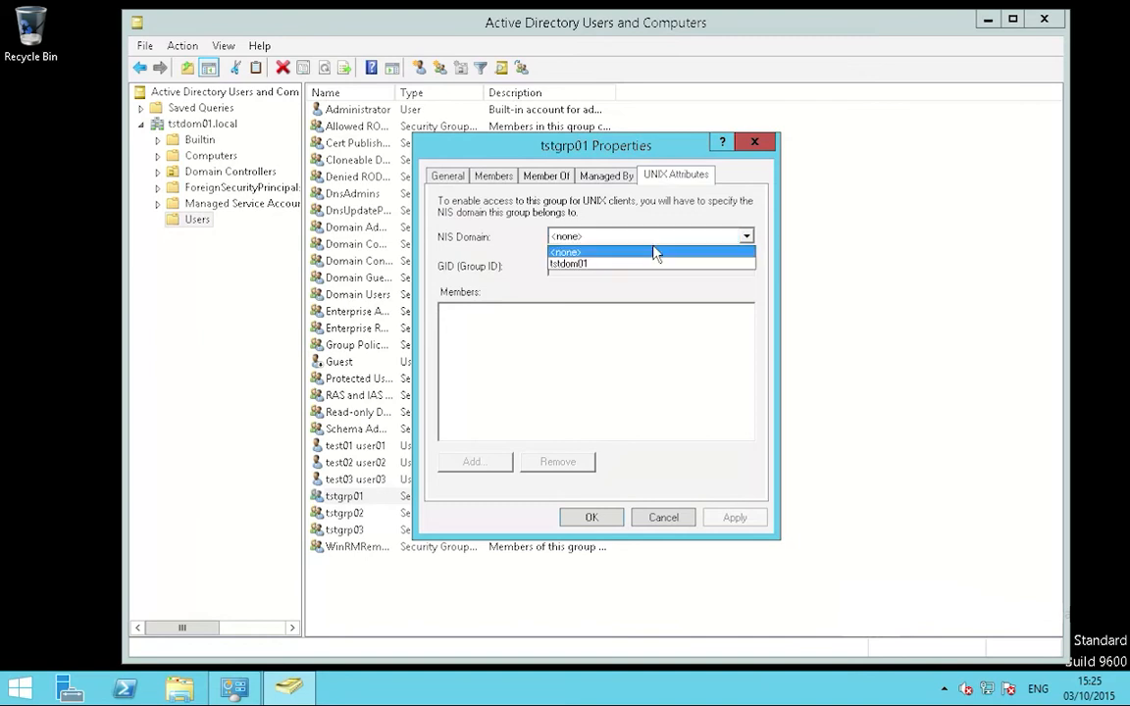
click(607, 266)
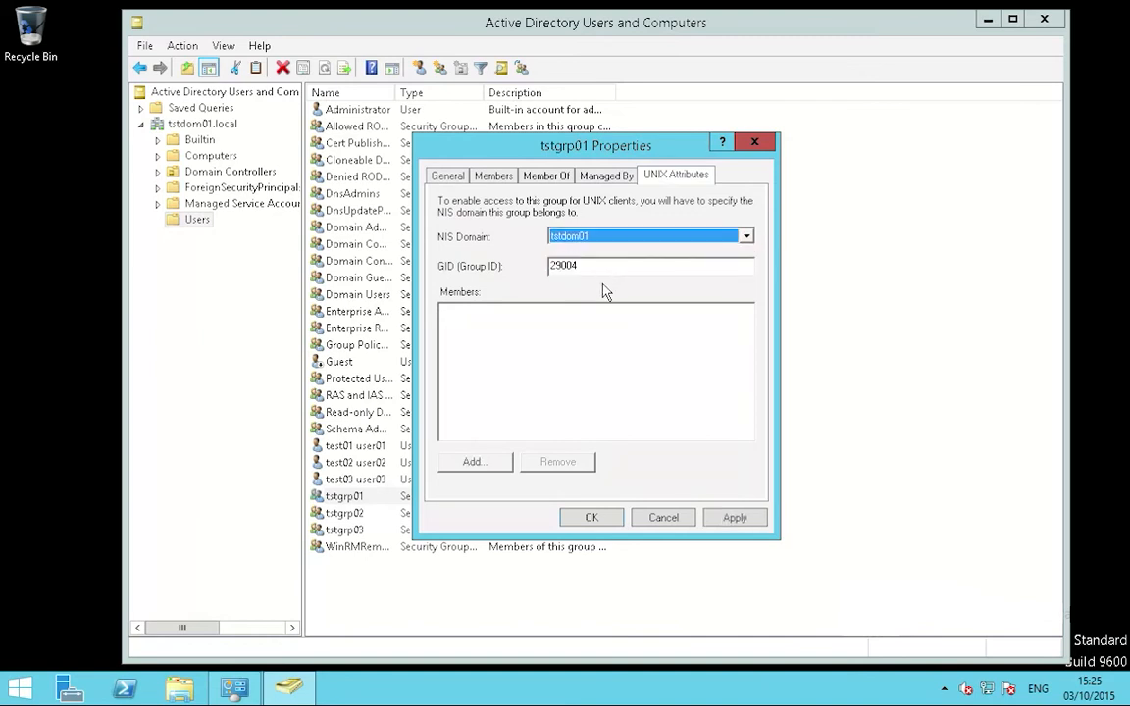
key(Tab)
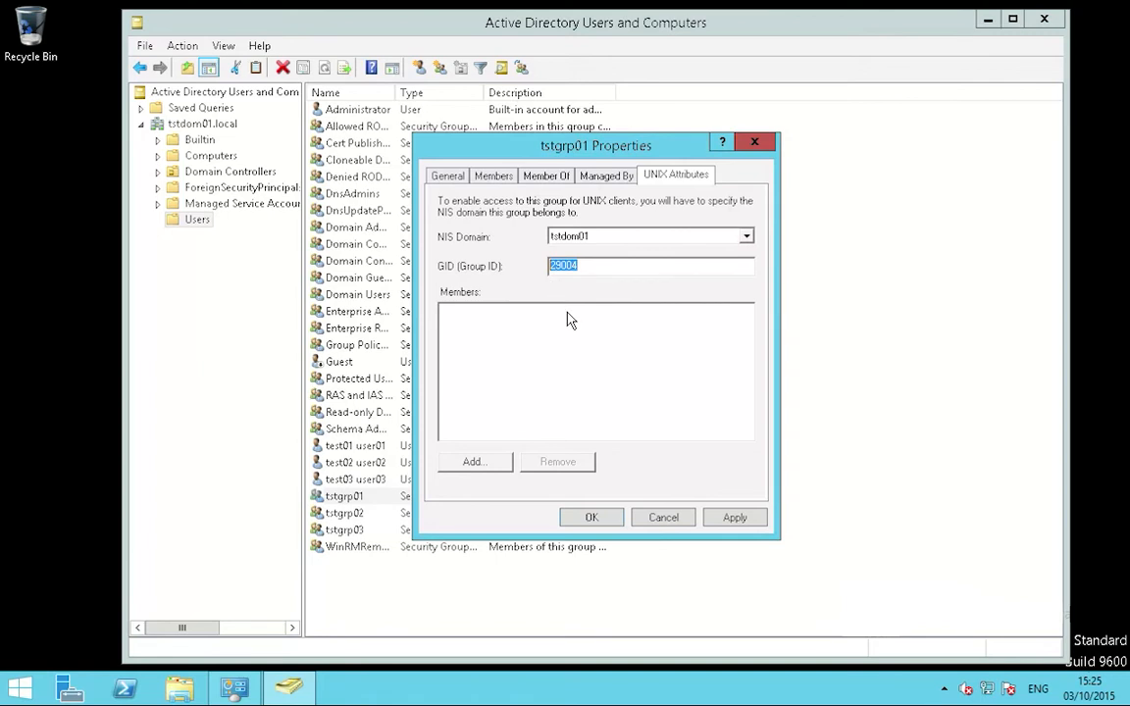
key(BackSpace)
text(39001)
click(738, 520)
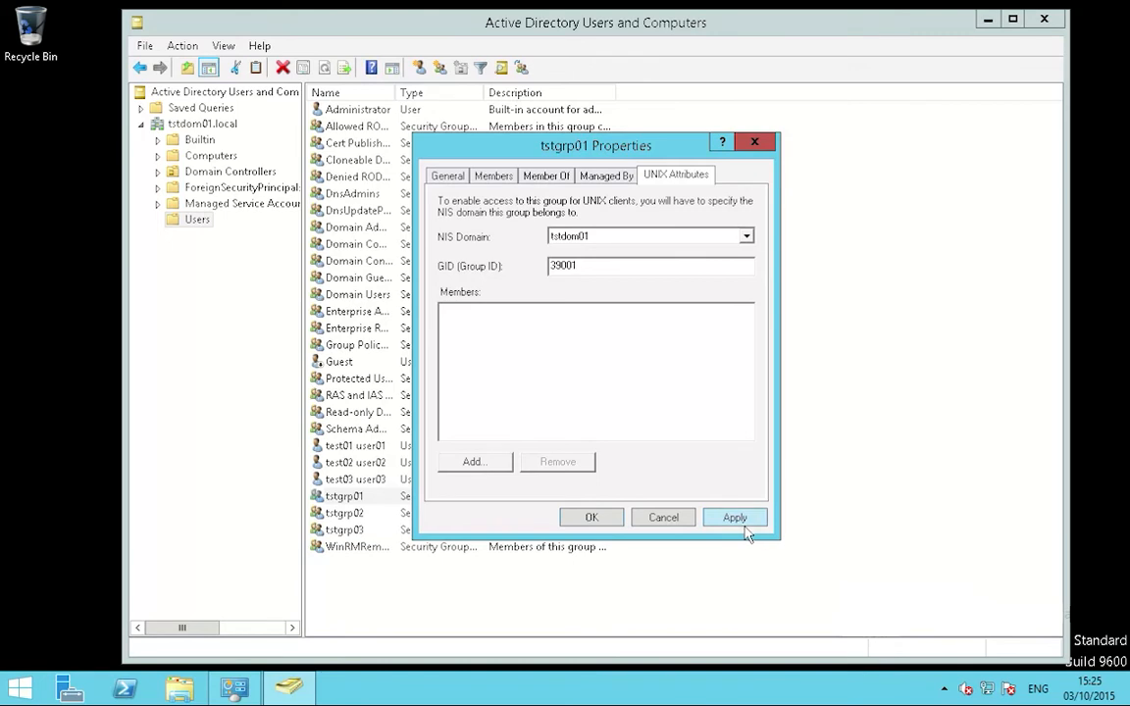
click(606, 530)
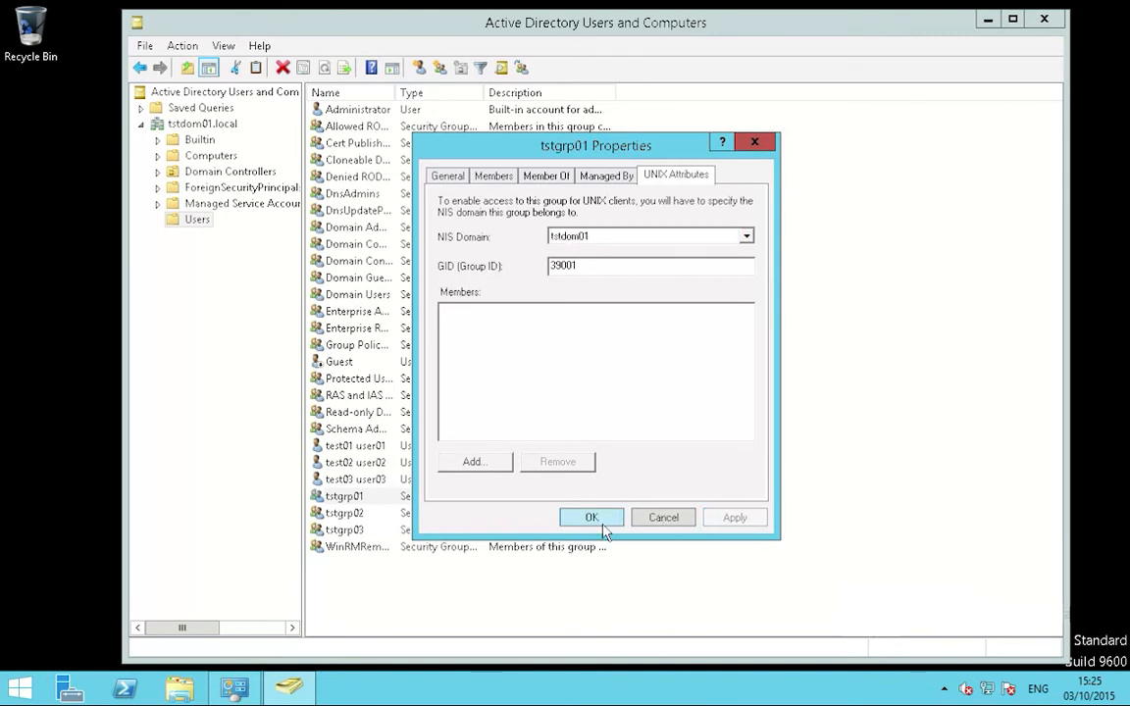
click(407, 518)
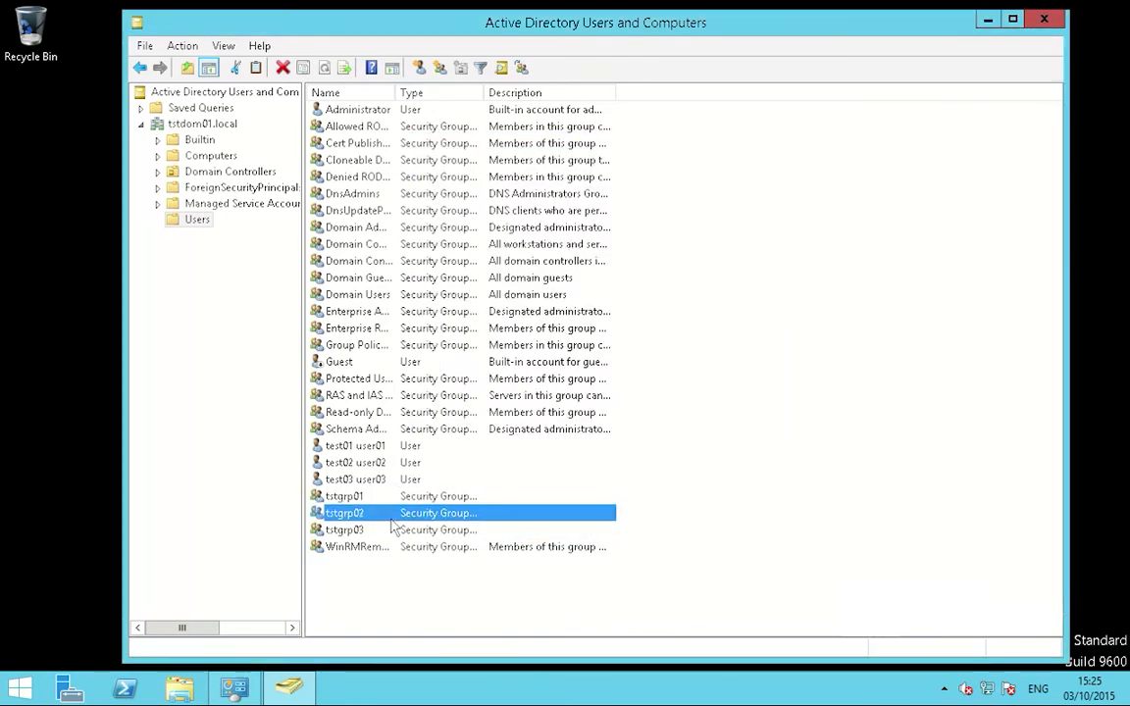
Step: Assign tstgrp02 to NIS domain tstdom01, keeping its generated GID, and save
right_click(402, 512)
click(438, 474)
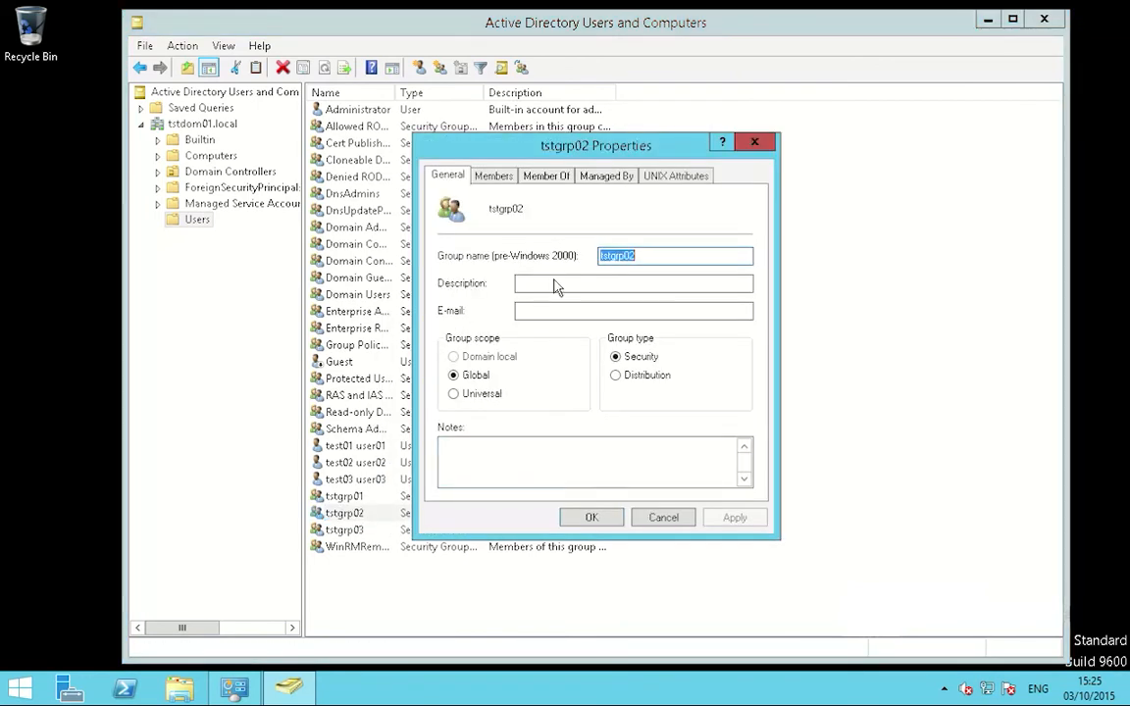
click(675, 176)
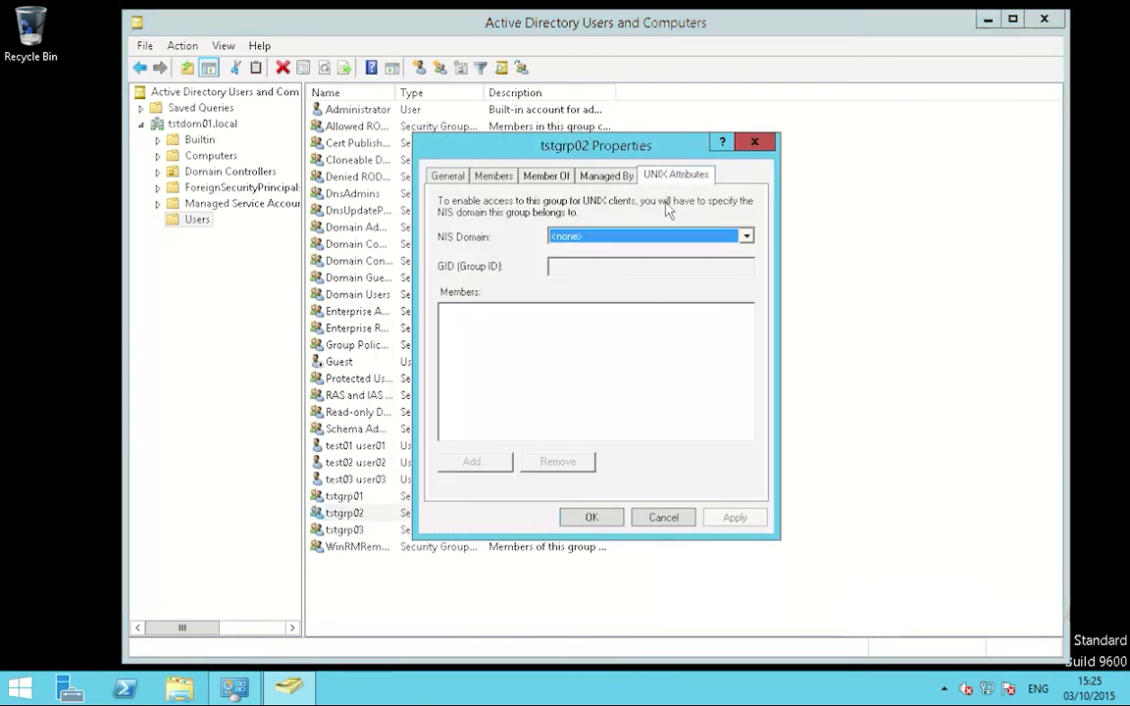
click(642, 236)
click(620, 262)
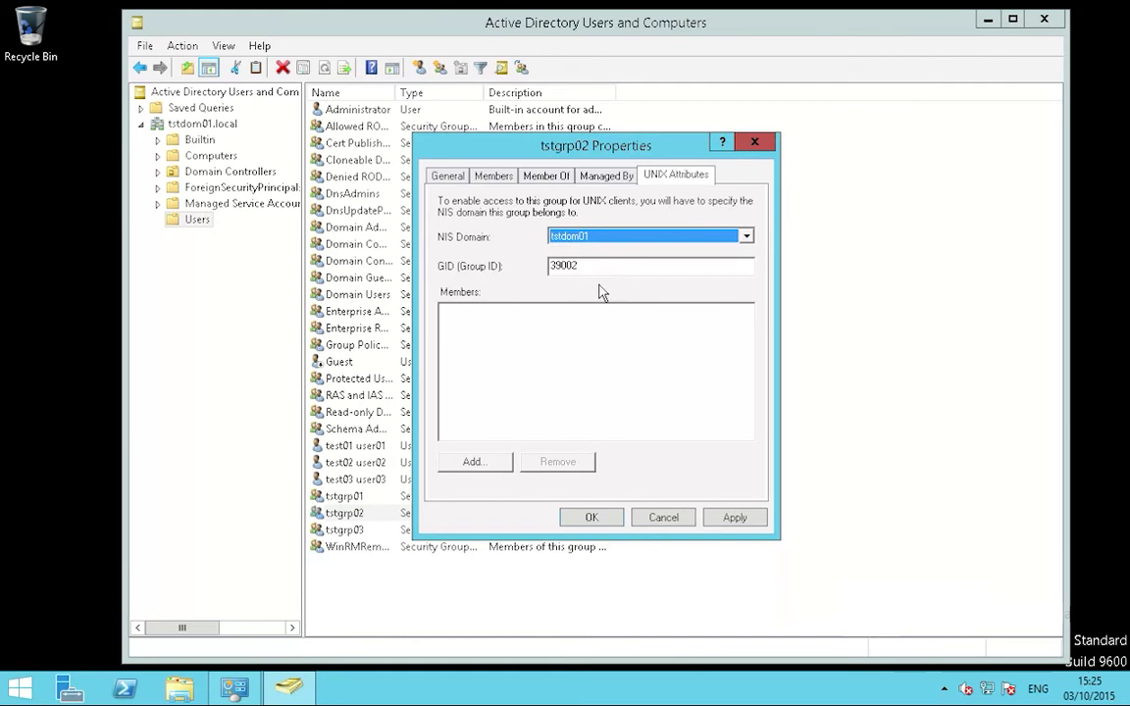
click(734, 517)
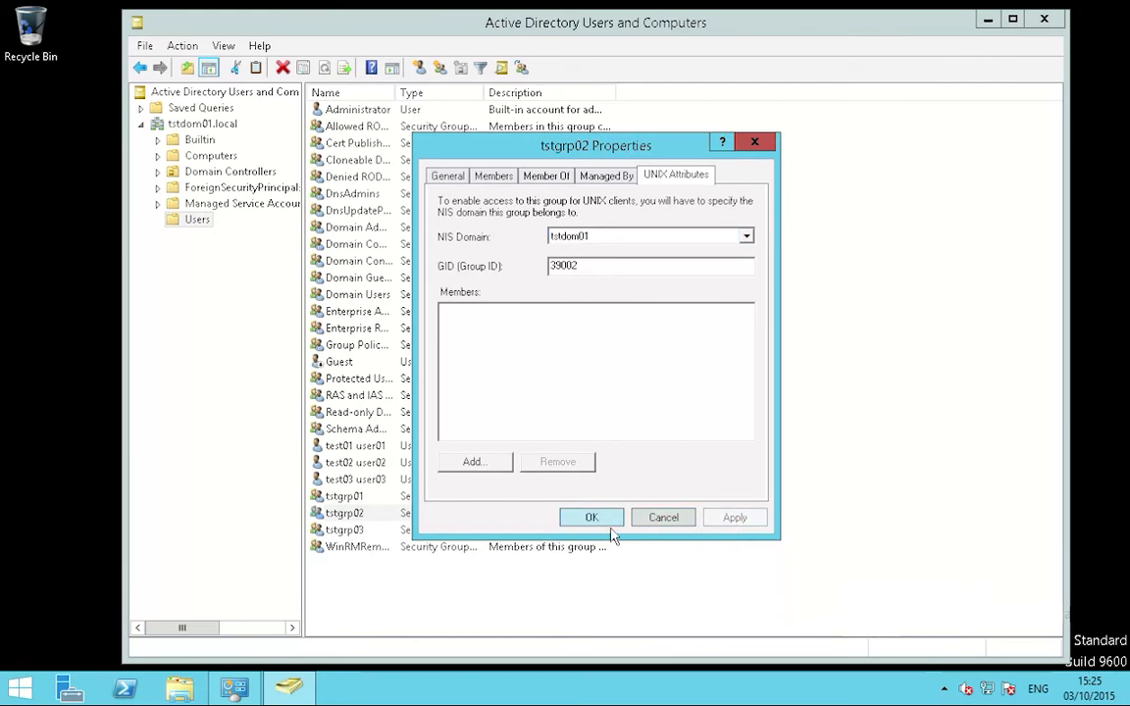
click(608, 528)
Step: Assign tstgrp03 to NIS domain tstdom01, keeping its generated GID, and save
click(393, 534)
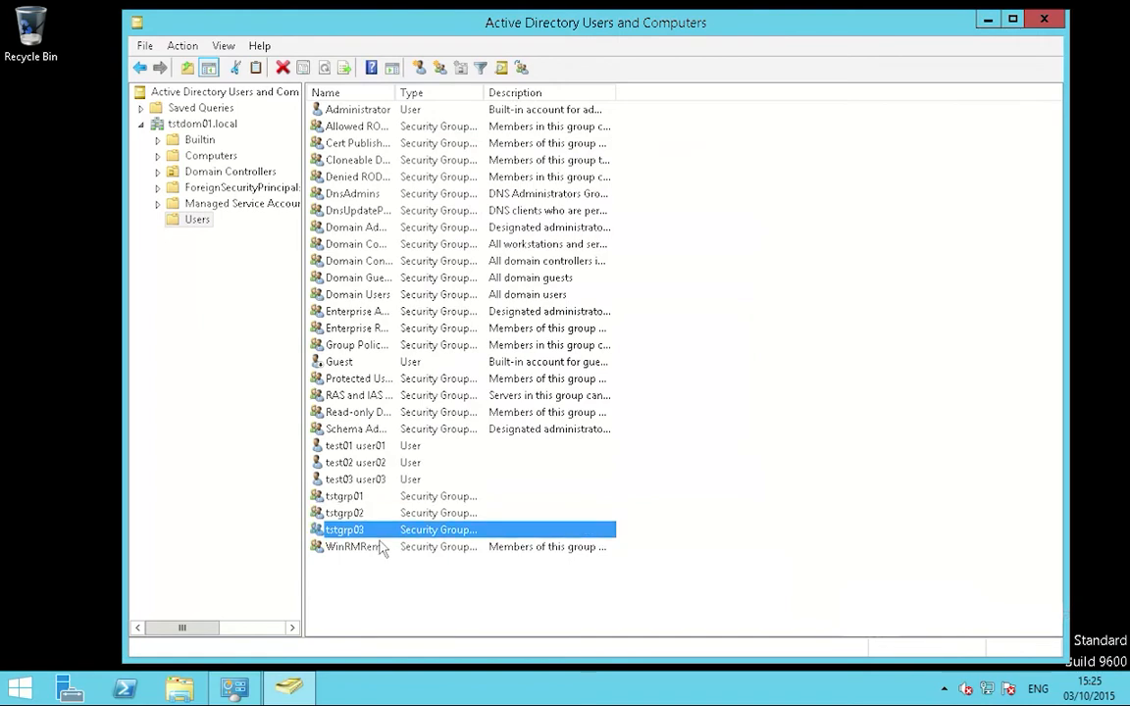
right_click(381, 533)
click(424, 495)
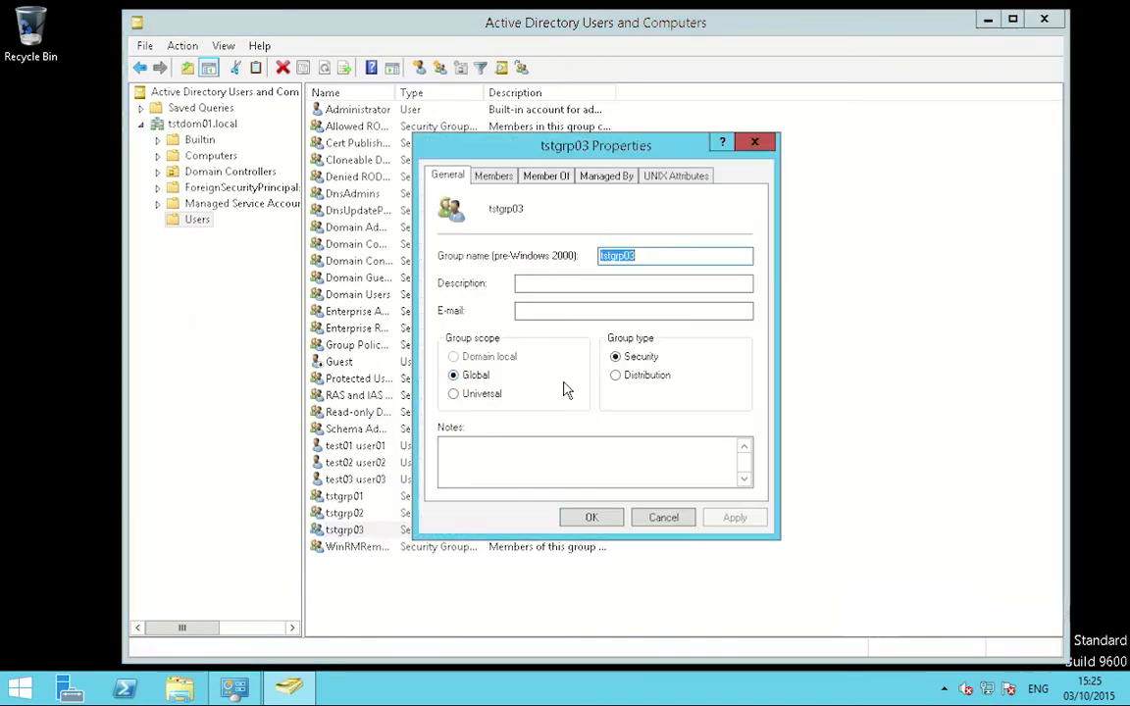
click(674, 177)
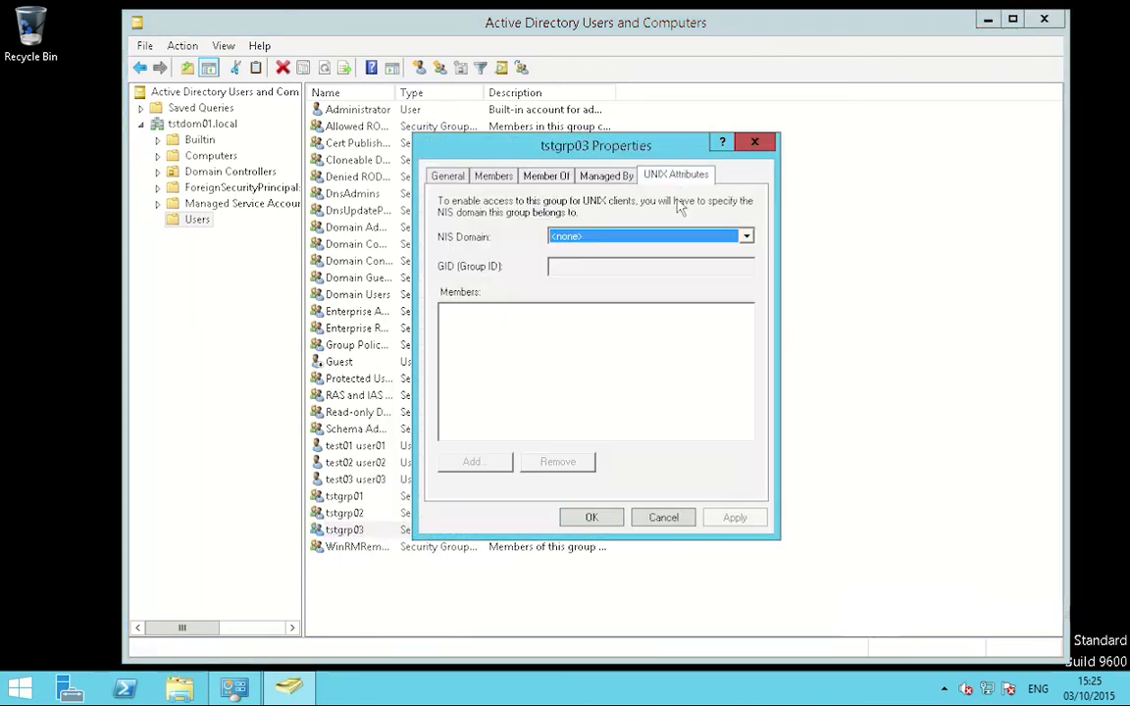
click(647, 243)
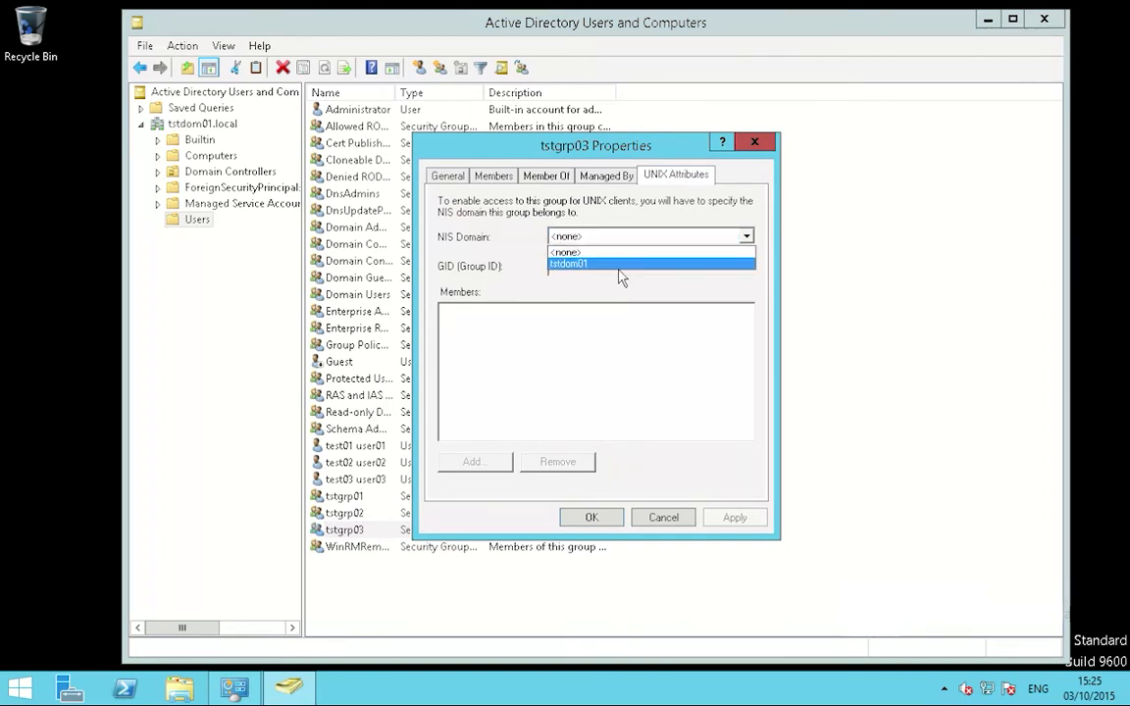
click(621, 264)
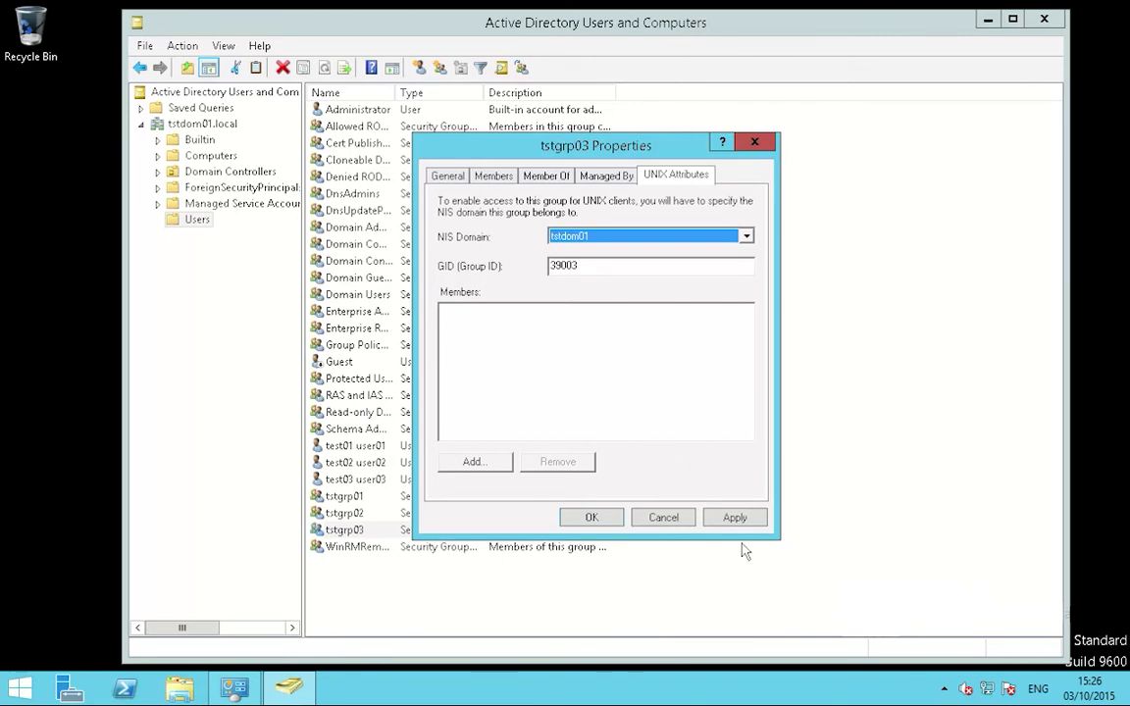
click(732, 516)
click(597, 520)
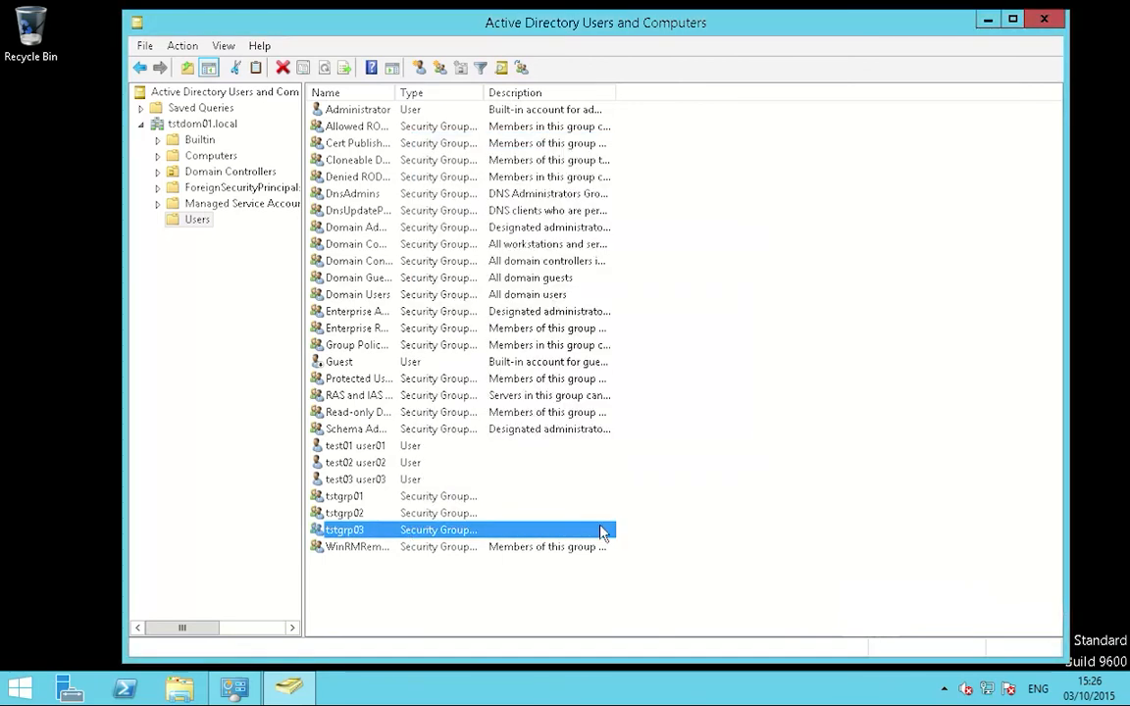
Step: Reopen tstgrp01's properties to verify its saved UNIX attributes
click(351, 497)
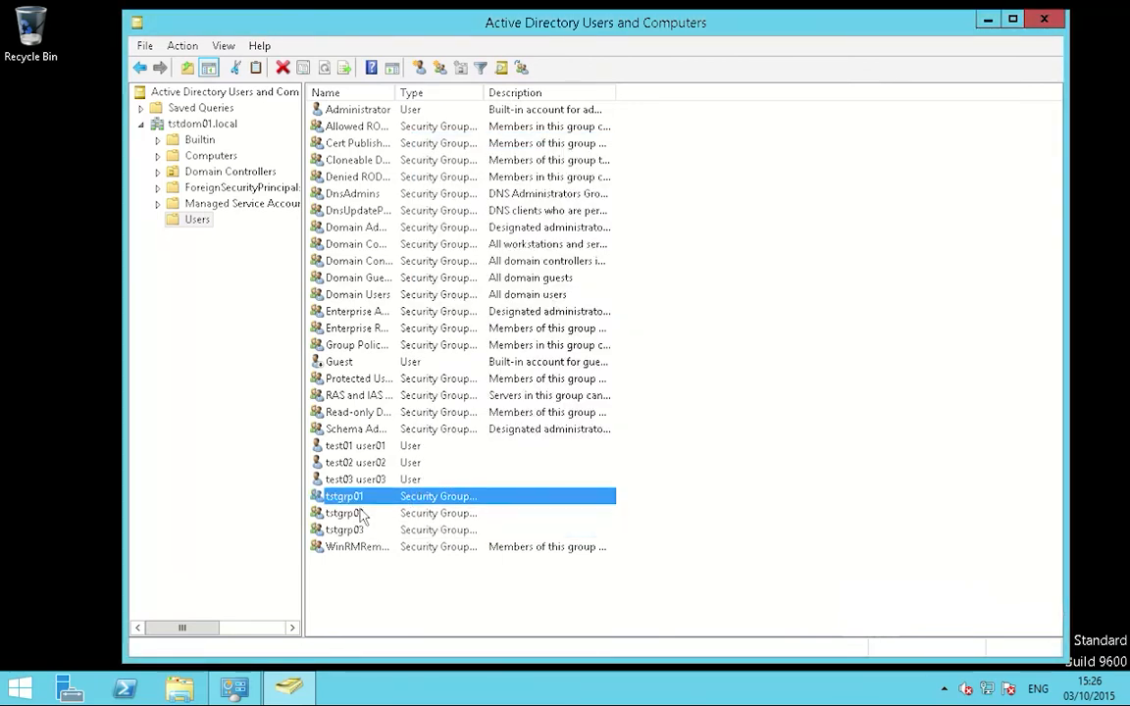
right_click(364, 497)
click(389, 462)
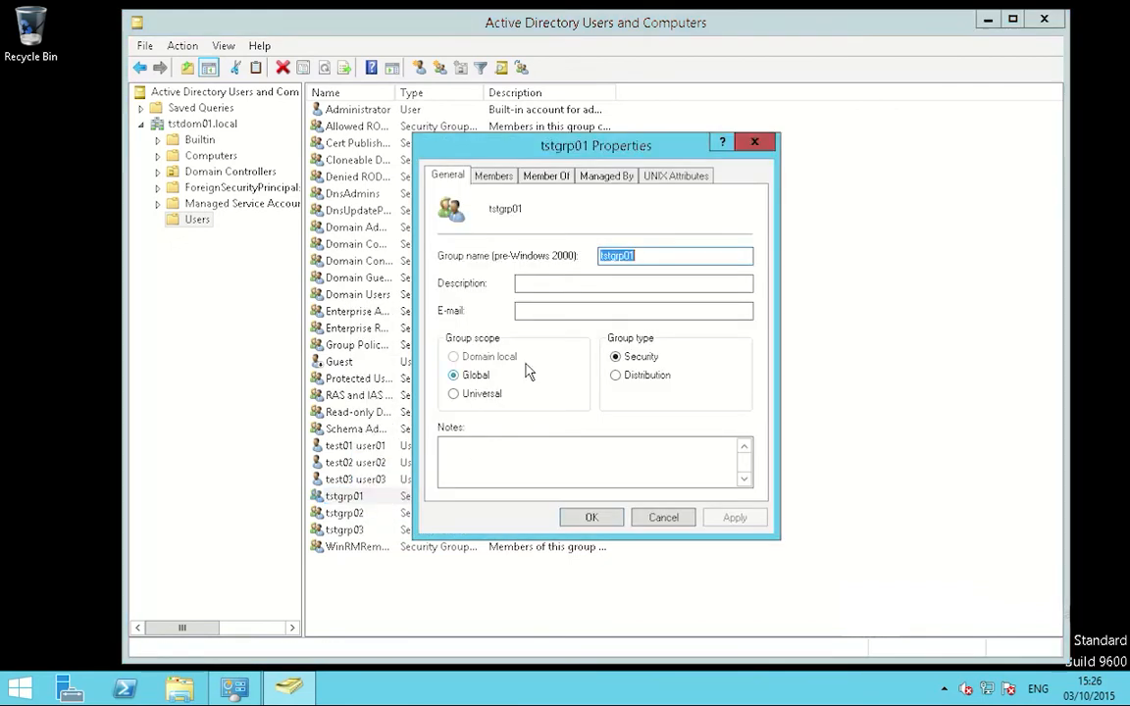
click(674, 177)
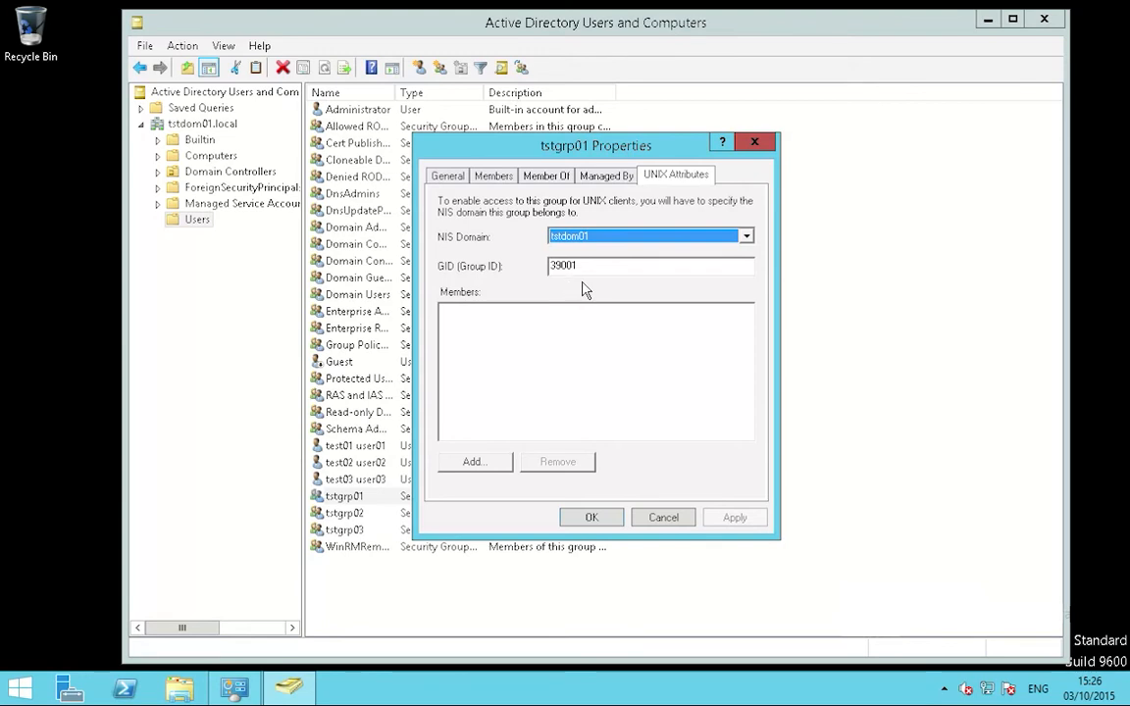
click(616, 523)
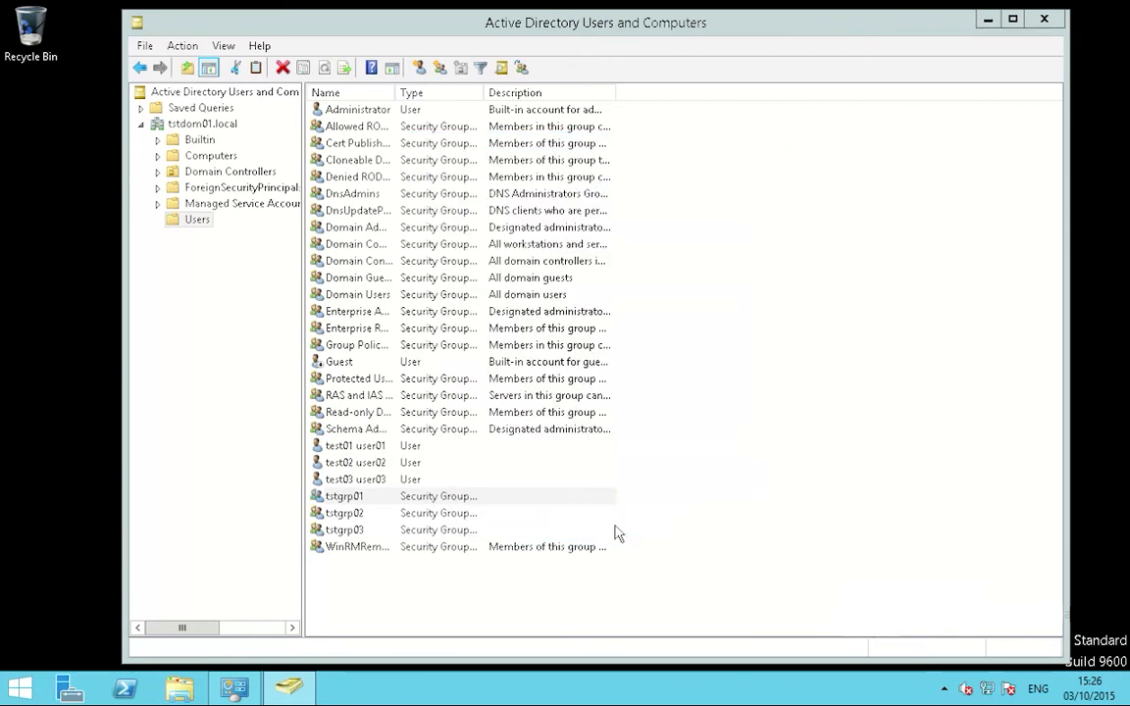
Step: Review tstgrp02's UNIX attributes: NIS domain tstdom01, GID 39002
right_click(374, 515)
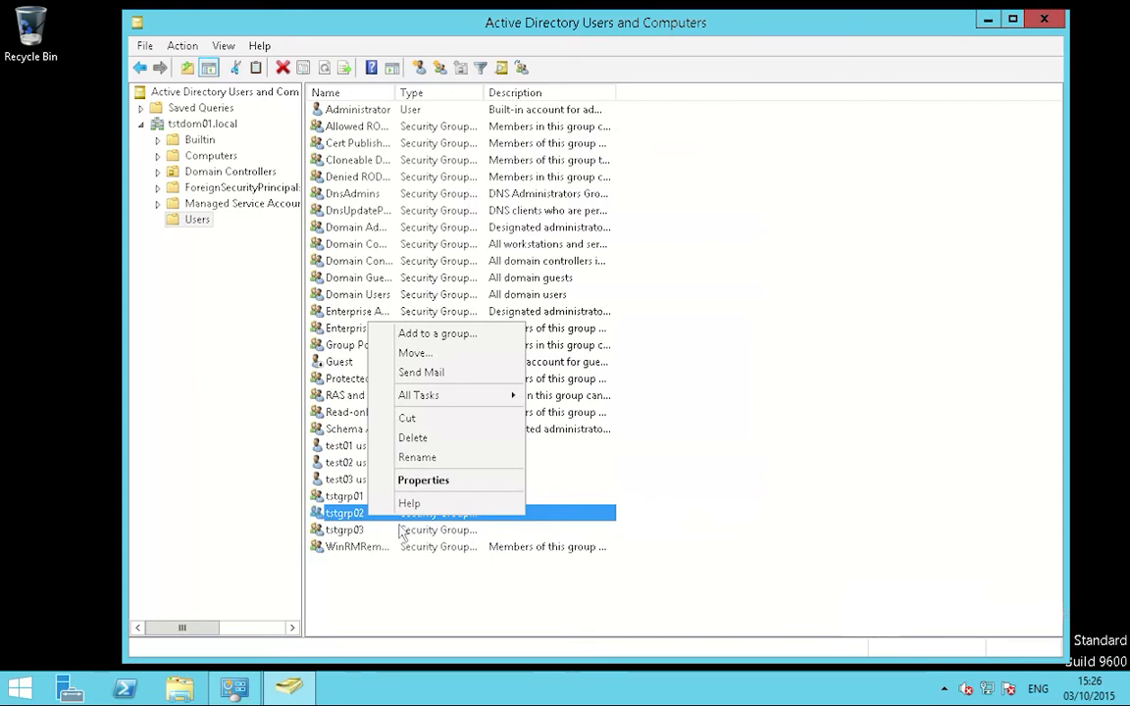
click(442, 480)
click(674, 176)
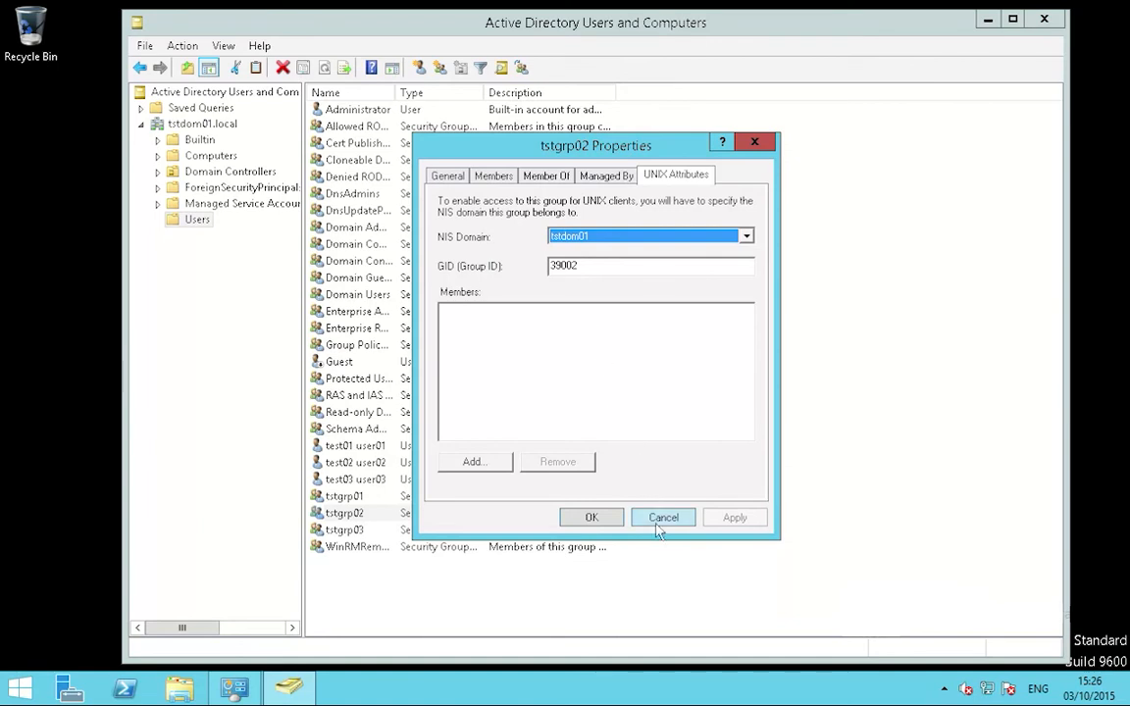
click(603, 525)
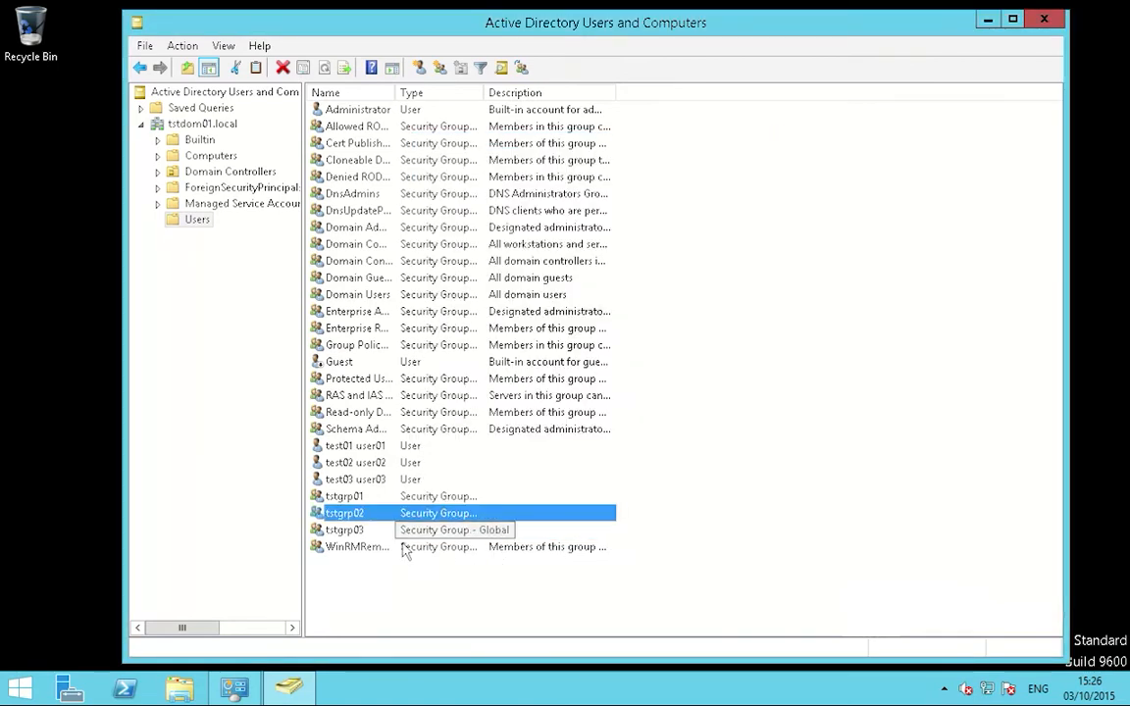
Step: Review tstgrp03's UNIX attributes: NIS domain tstdom01, GID 39003
click(367, 531)
right_click(367, 531)
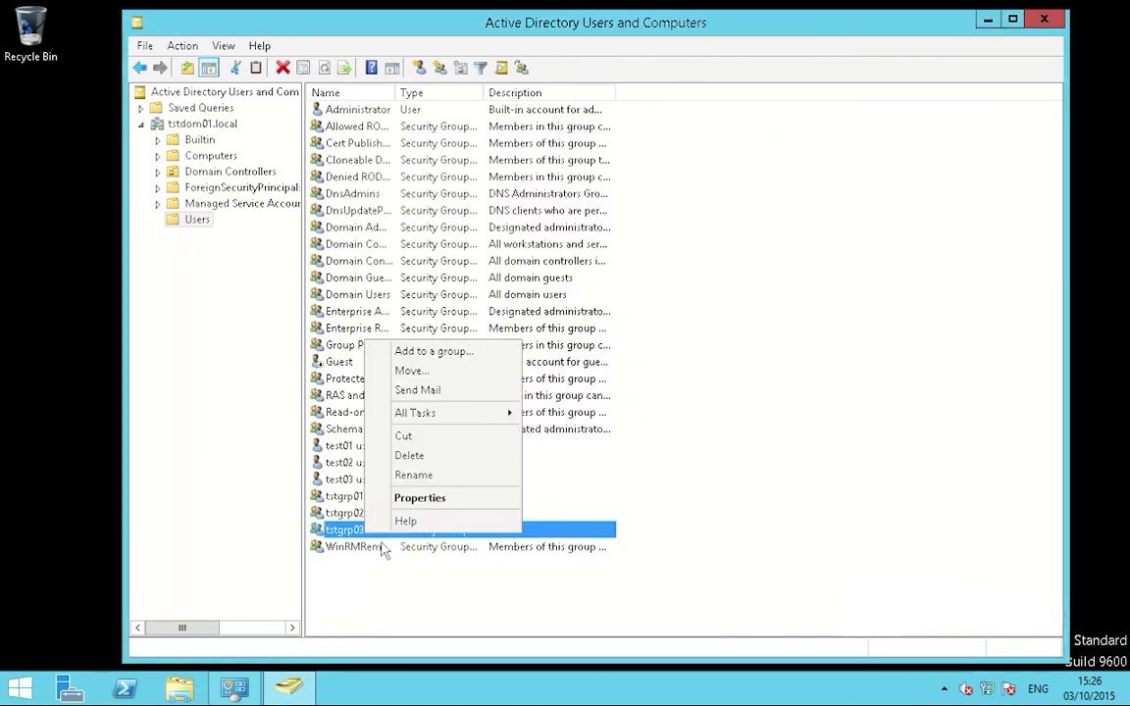
click(421, 498)
click(675, 176)
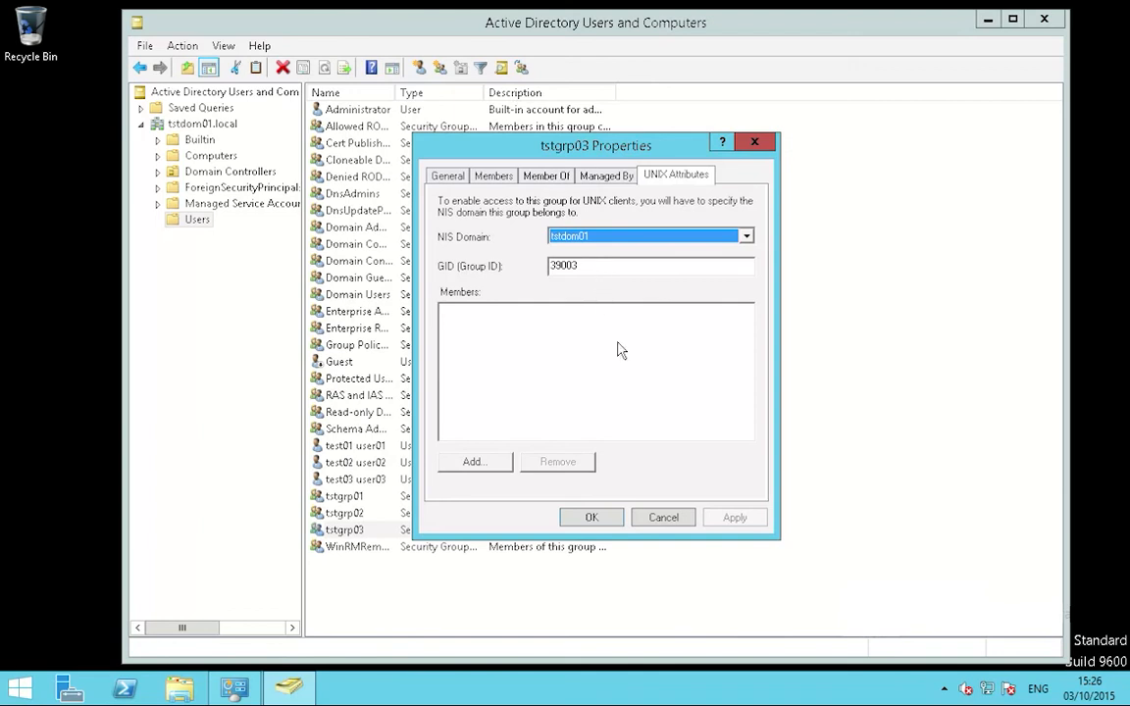
click(599, 517)
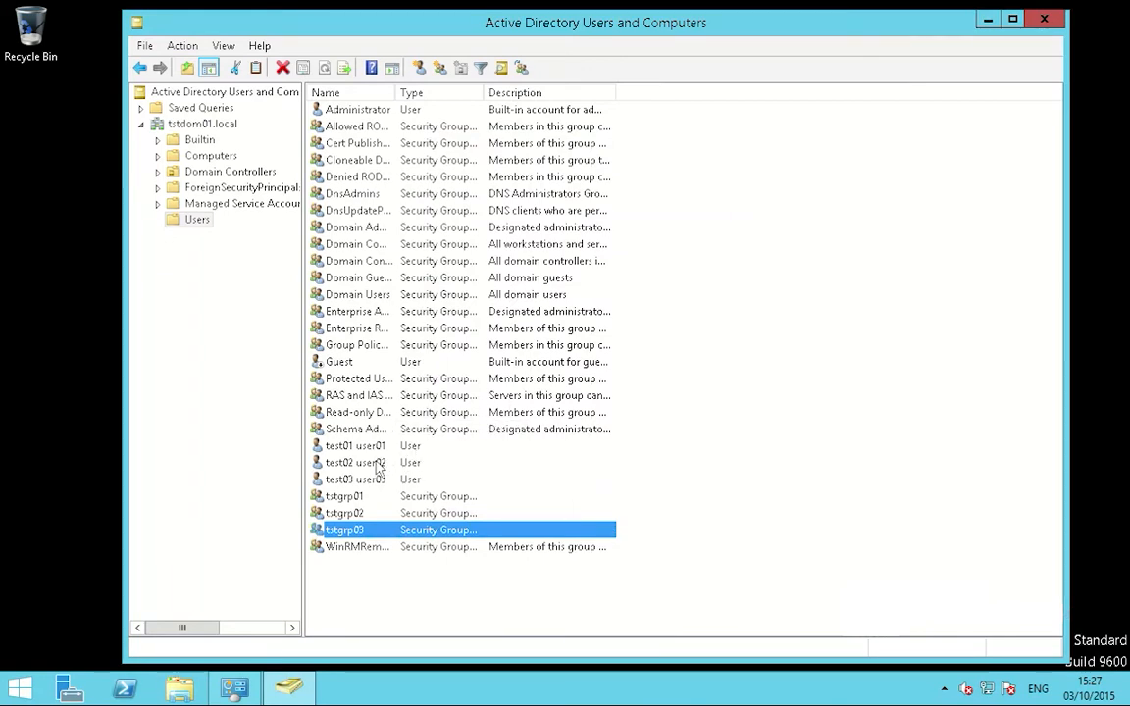
Step: Set test01 user01's UNIX attributes to NIS domain tstdom01, UID 31001, primary group tstgrp01, and save
key(t)
right_click(381, 448)
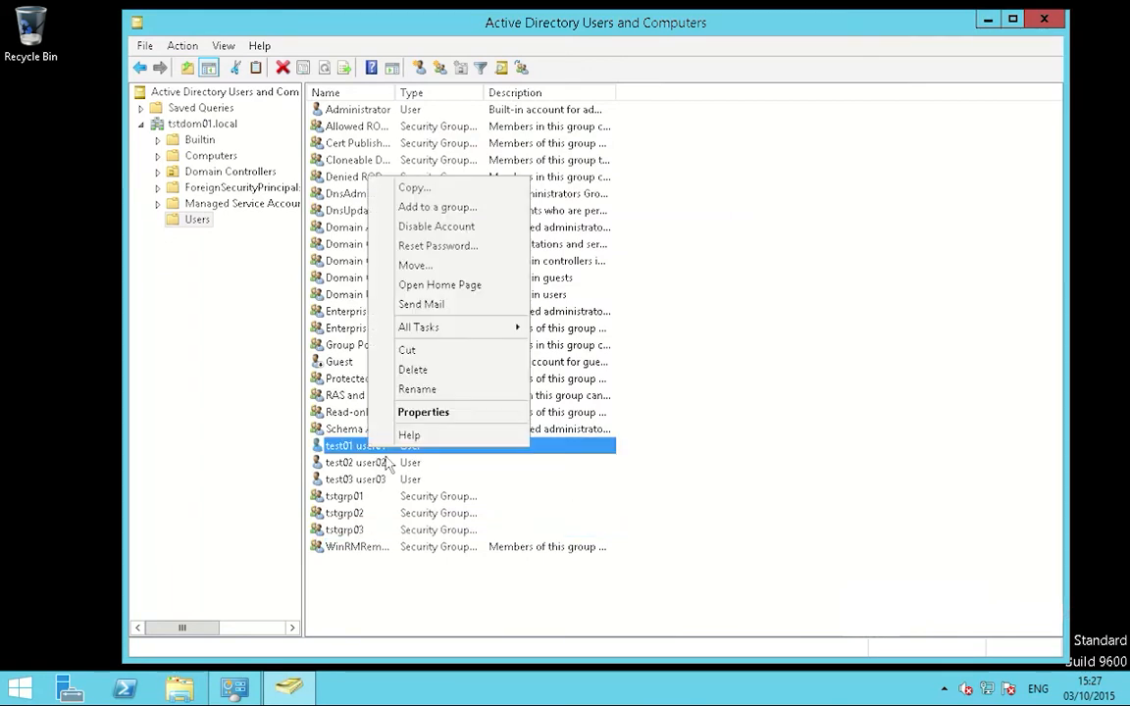
click(447, 422)
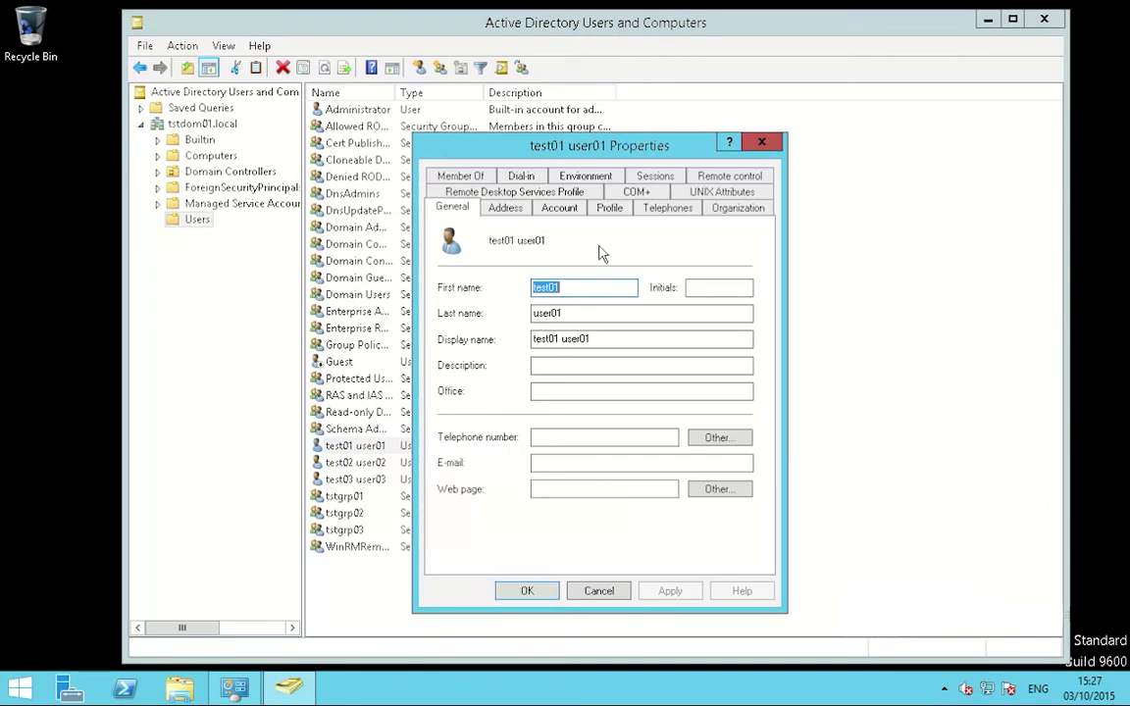
click(717, 209)
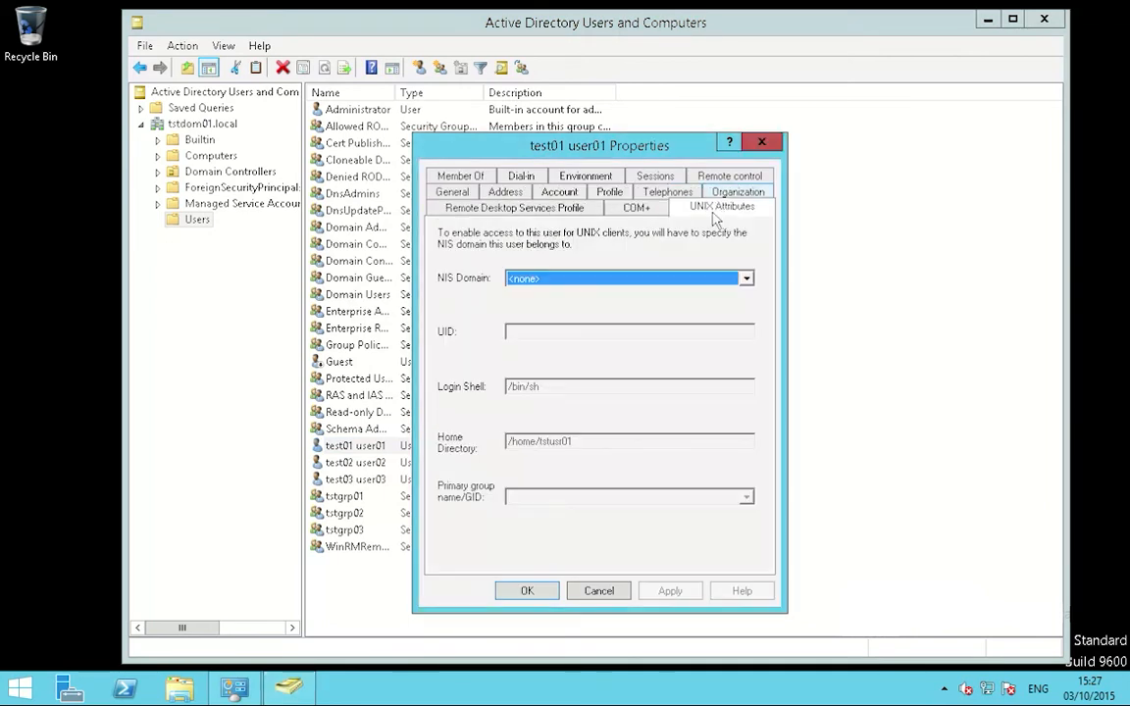
click(644, 284)
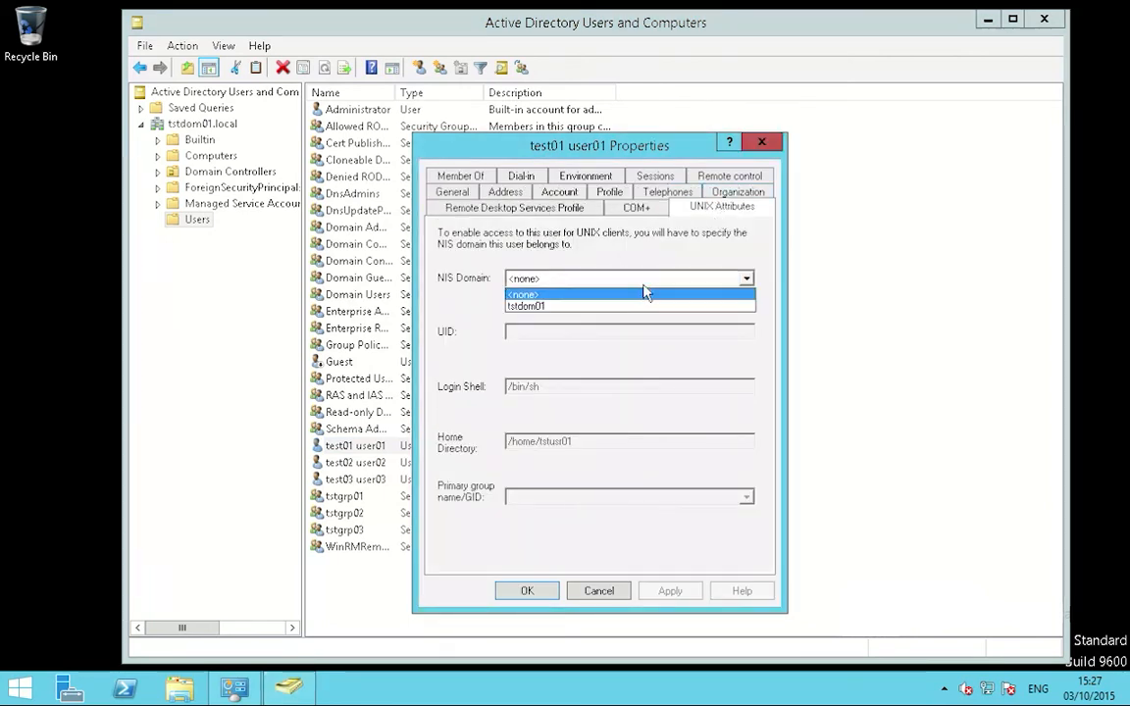
click(555, 308)
key(Tab)
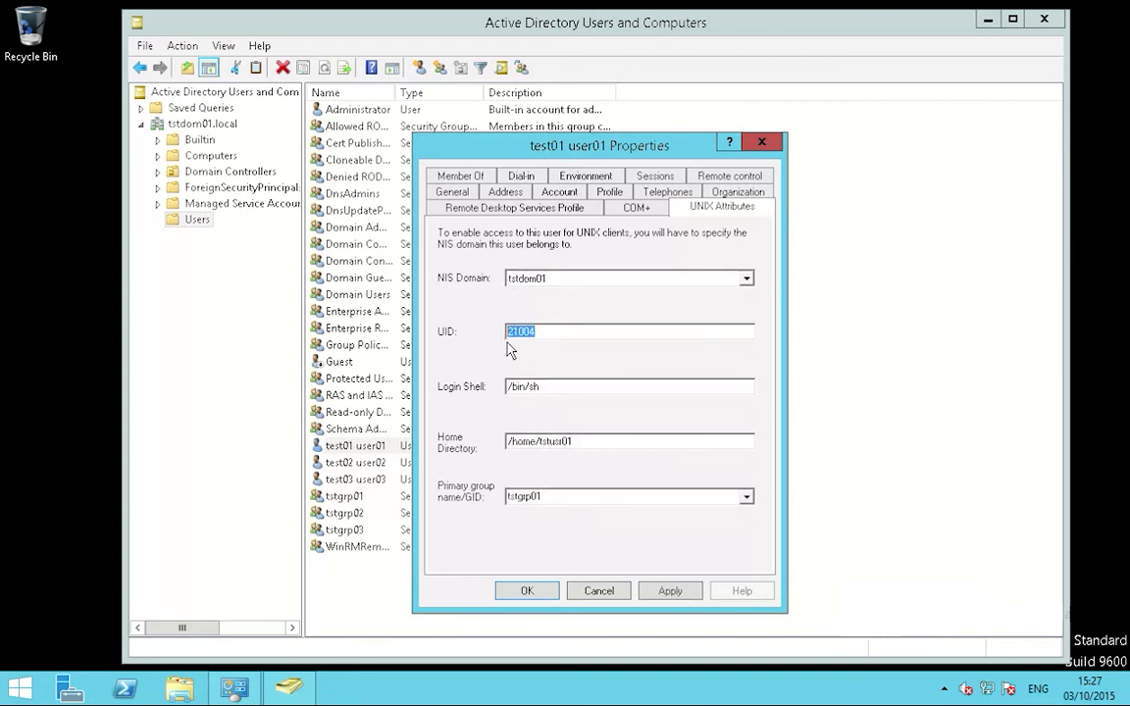
text(3)
click(670, 591)
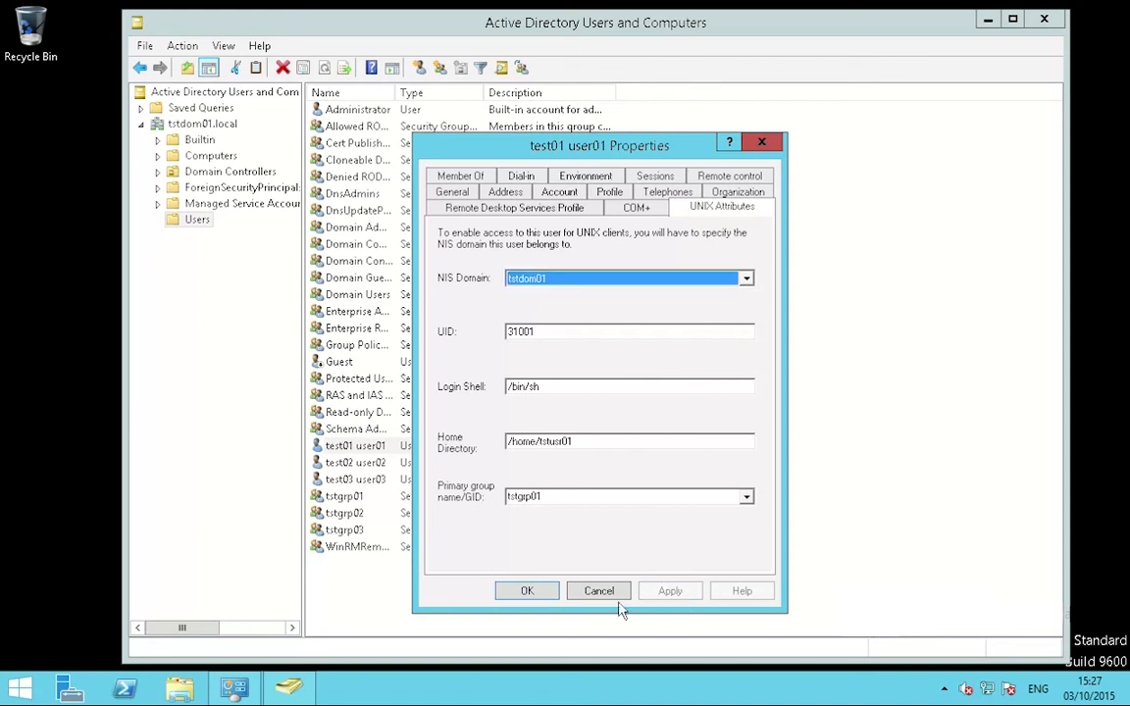
click(527, 591)
click(381, 462)
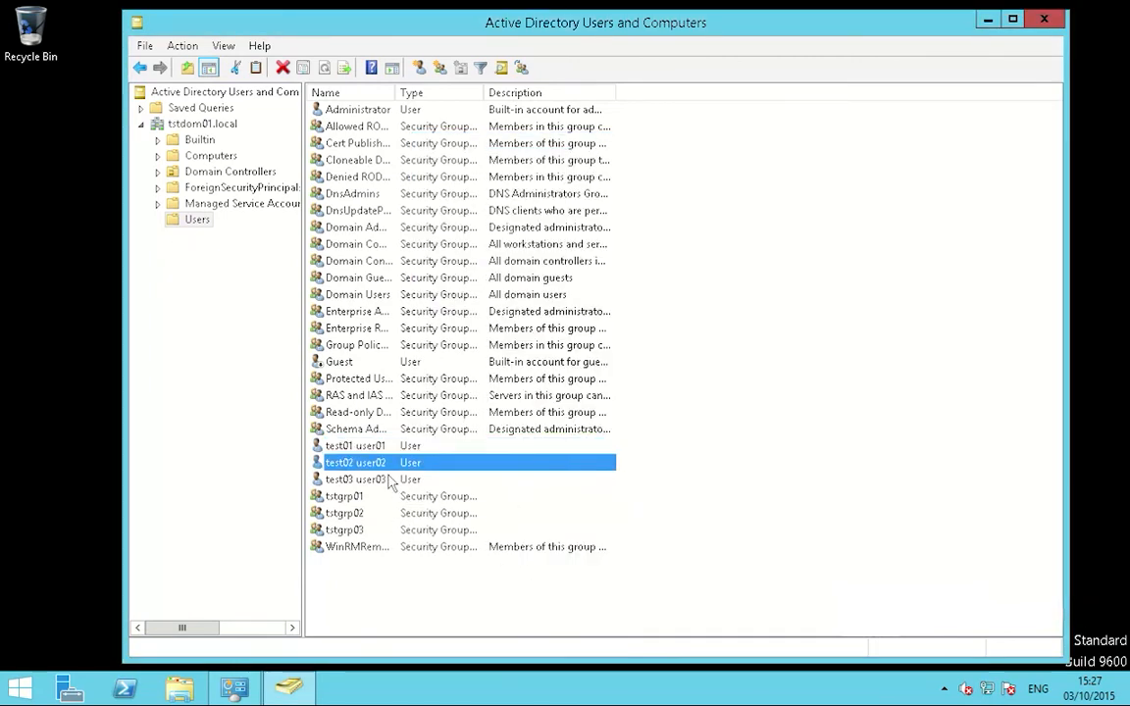
Step: Fill in test02 user02's UNIX attributes: NIS domain tstdom01, UID 31002, primary group tstgrp02
right_click(387, 462)
click(437, 431)
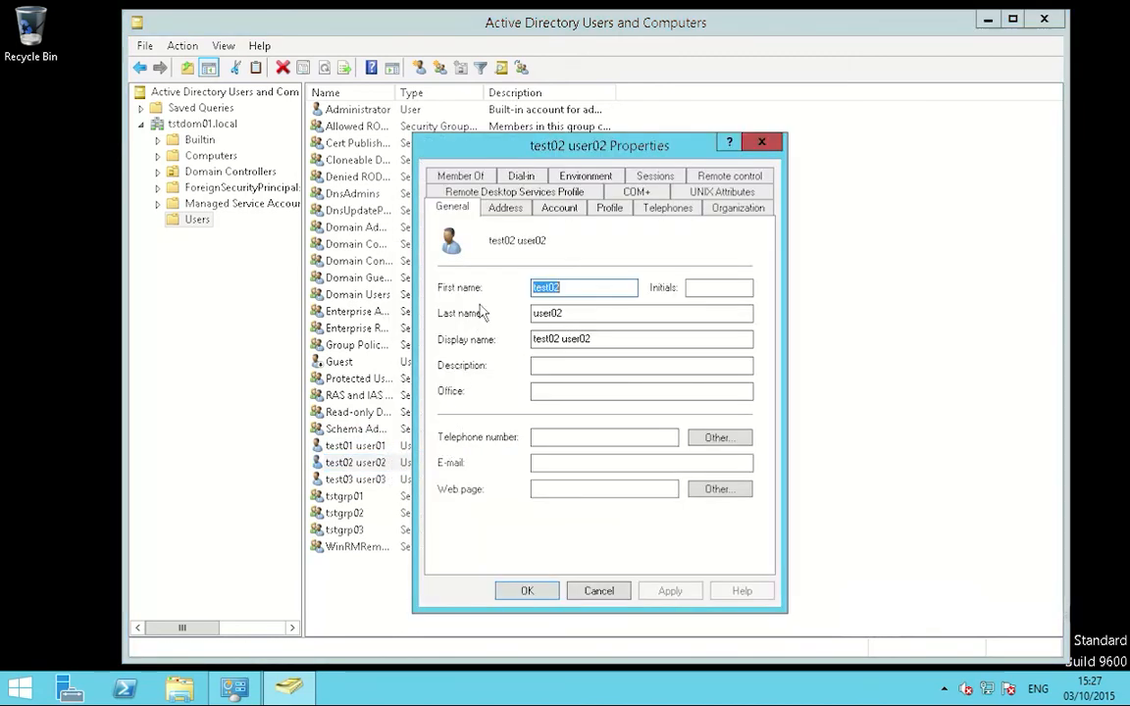
click(719, 192)
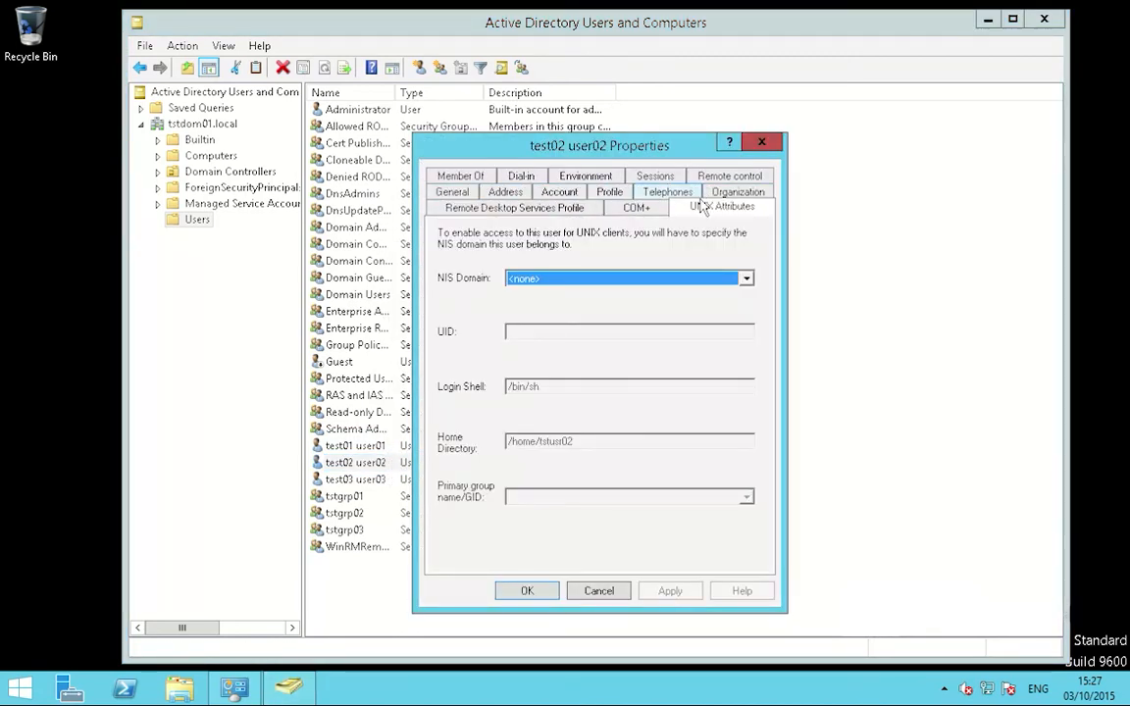
click(640, 284)
click(576, 310)
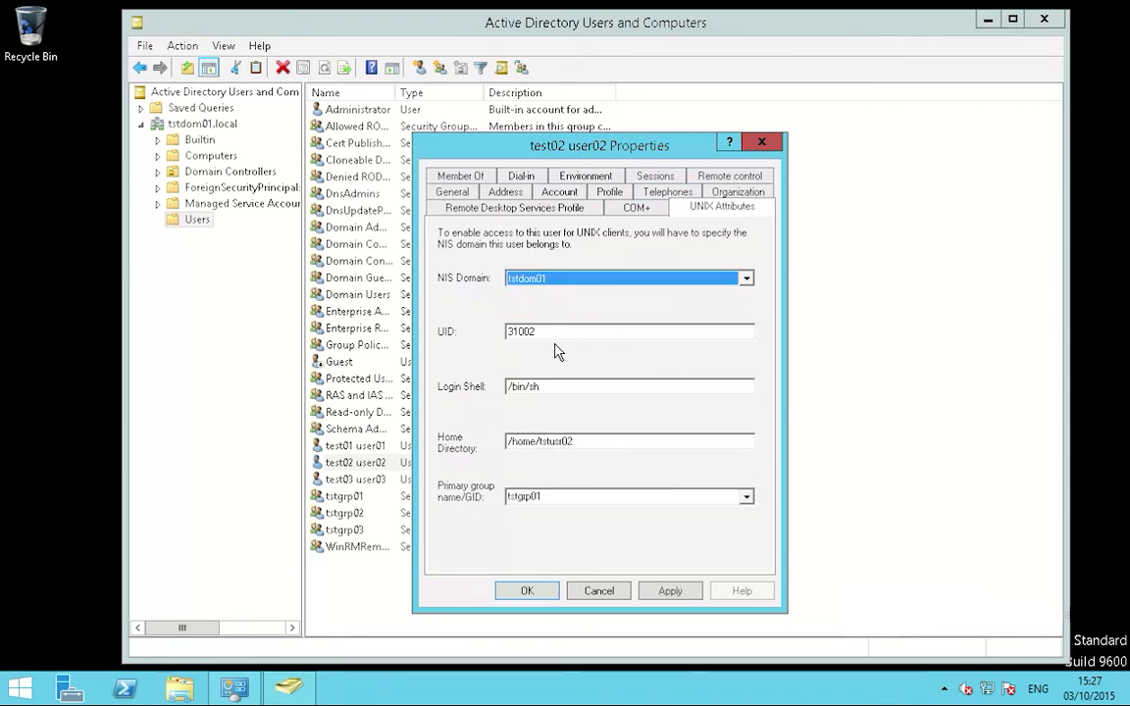
click(527, 339)
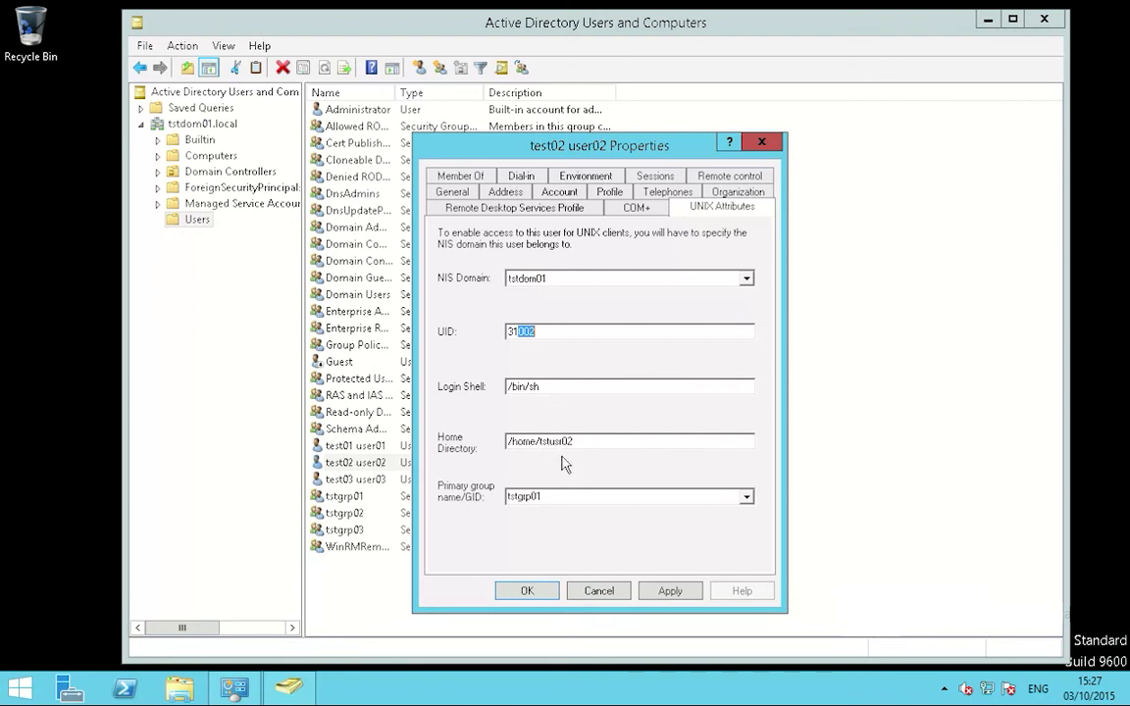
click(596, 502)
click(748, 498)
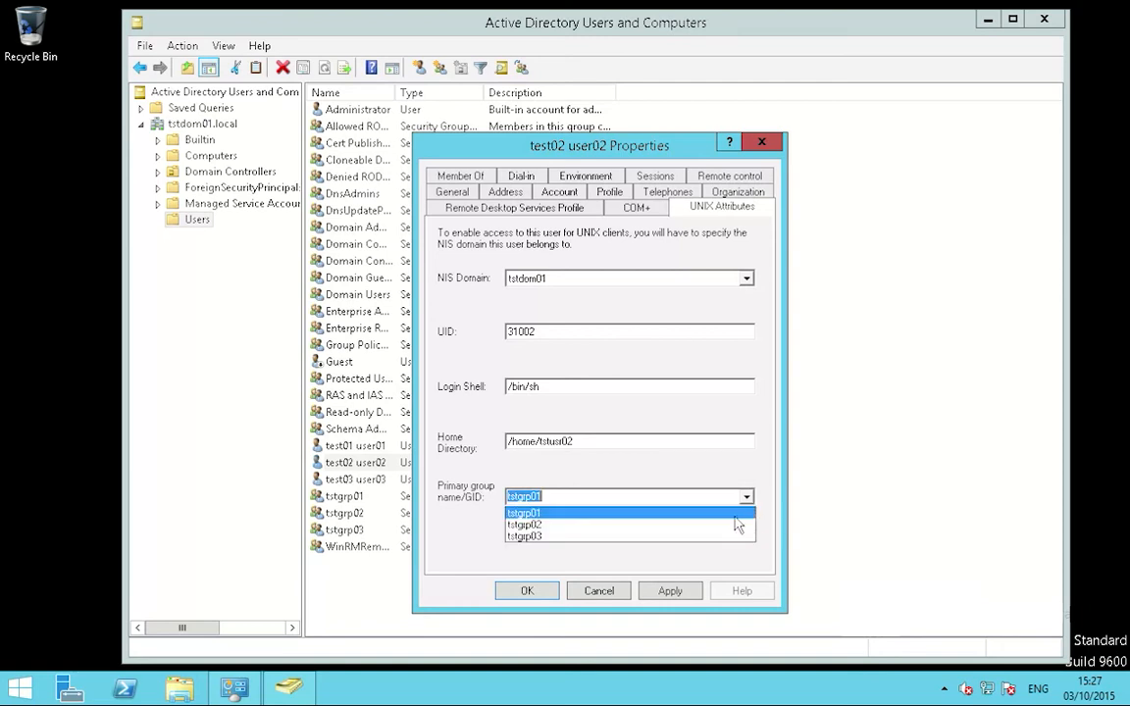
click(669, 526)
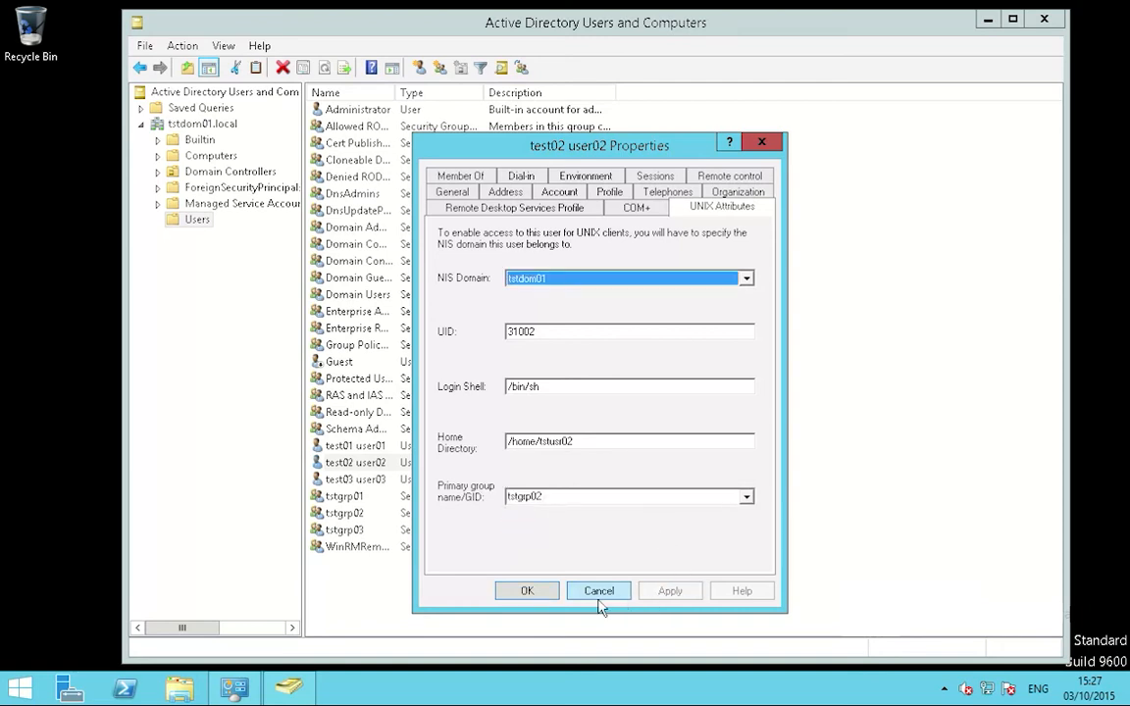
Step: Save test02 user02's settings and put test03 user03 in NIS domain tstdom01
click(527, 590)
key(Down)
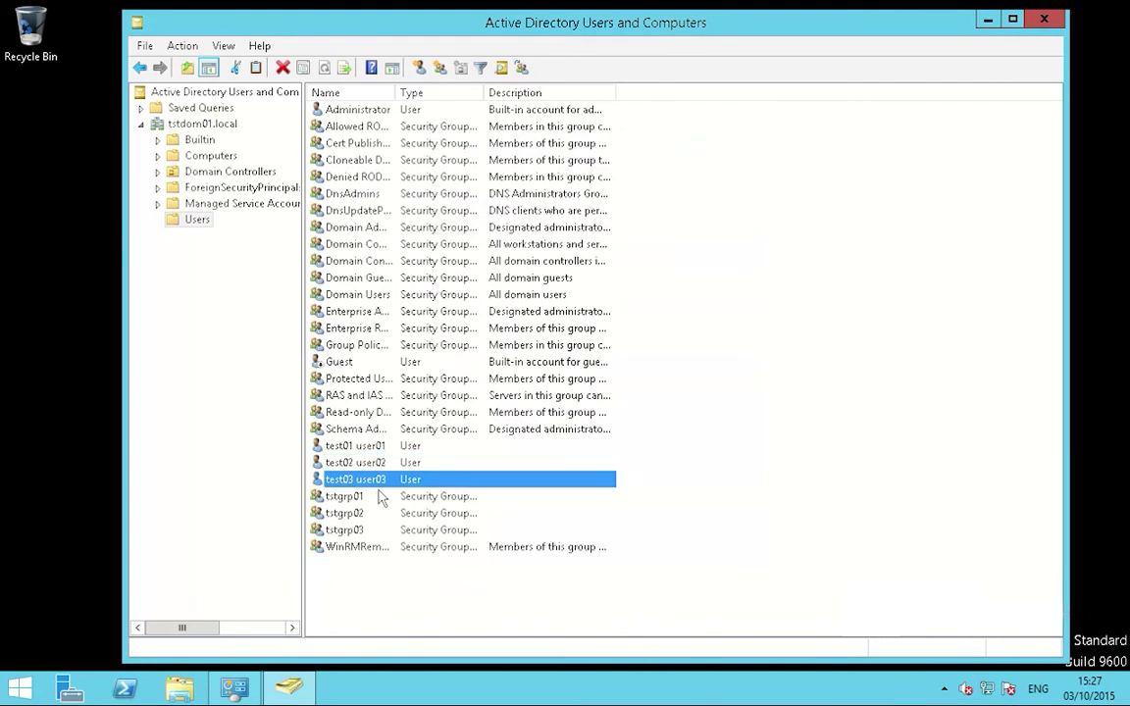
right_click(391, 480)
click(444, 445)
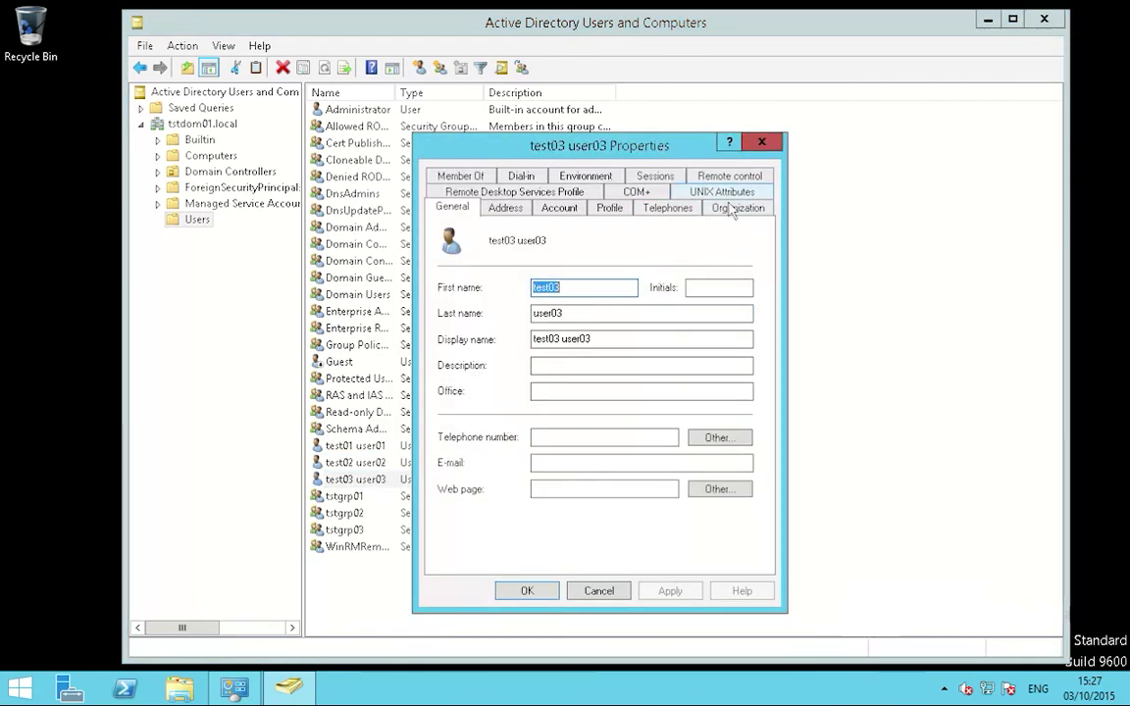
click(723, 193)
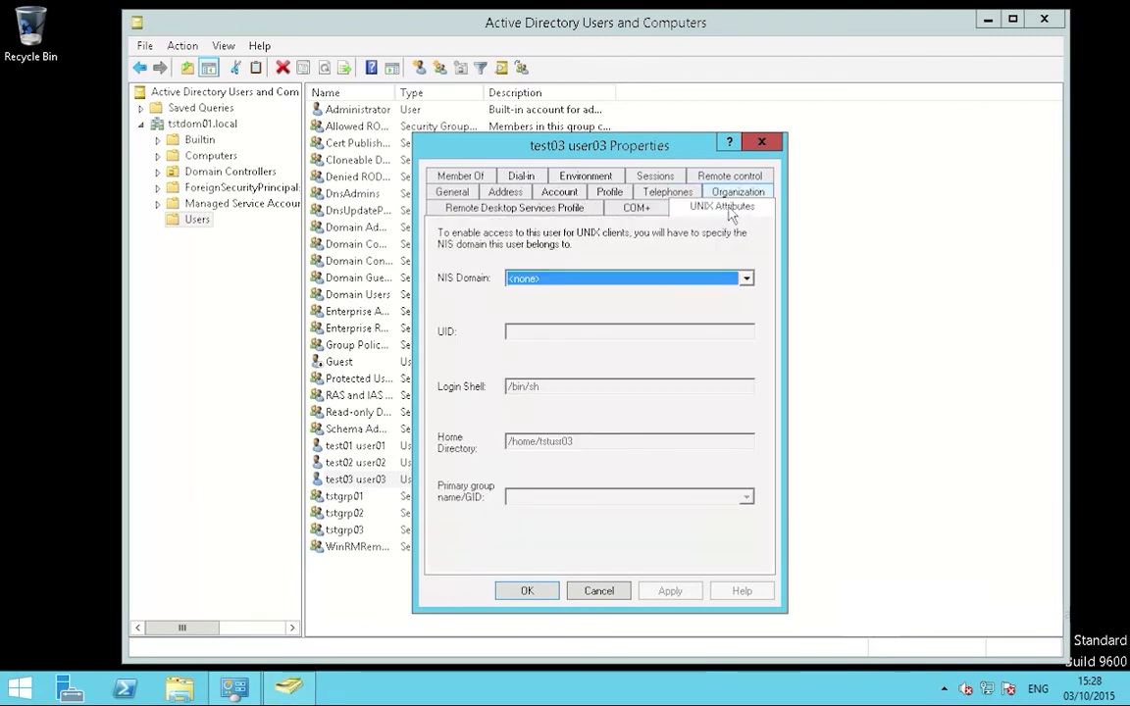
click(695, 282)
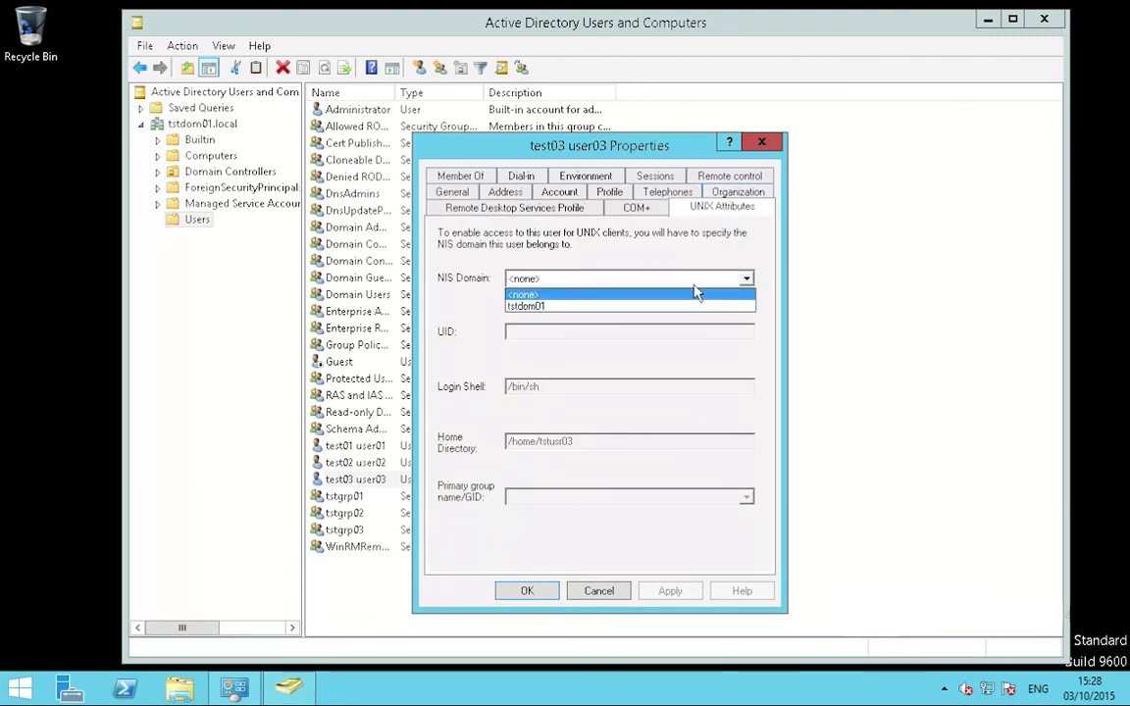
click(628, 308)
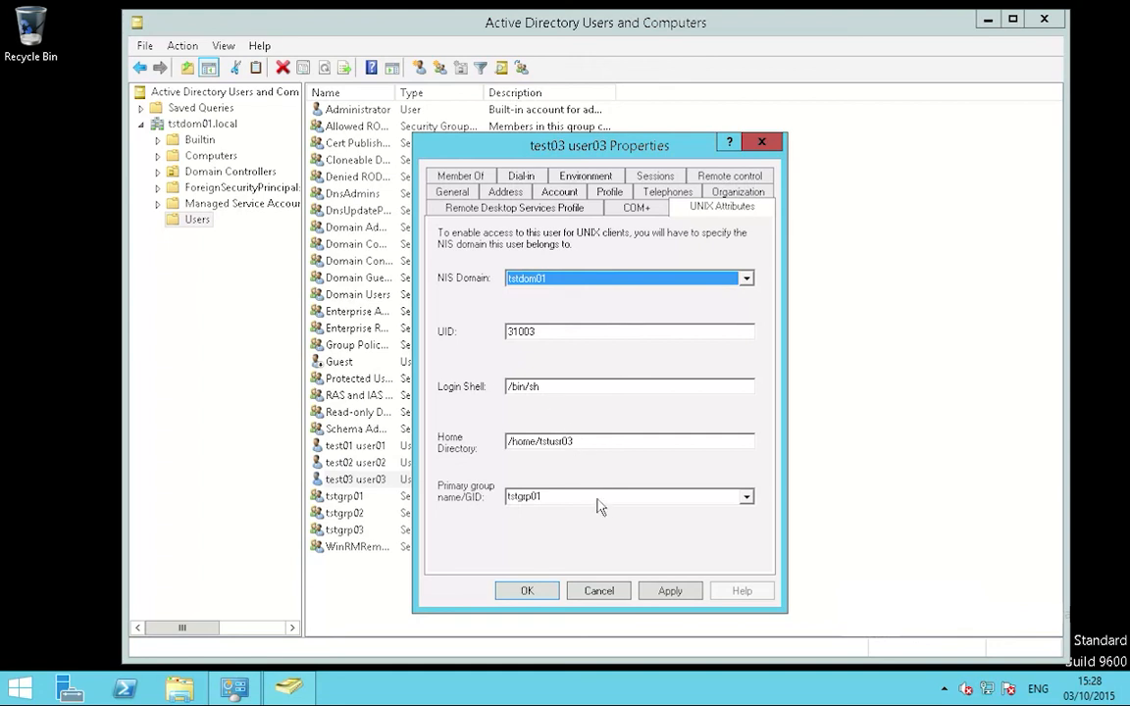
Step: Make tstgrp03 test03 user03's primary group and save its UNIX attributes with UID 31003
click(747, 496)
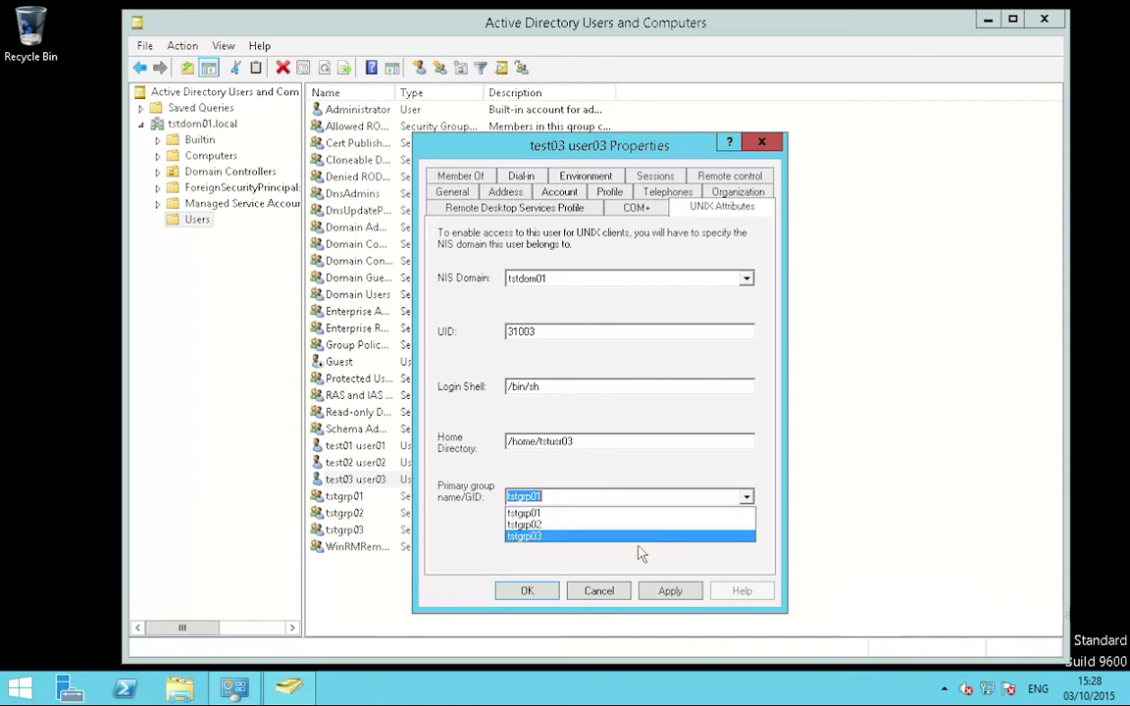
click(633, 537)
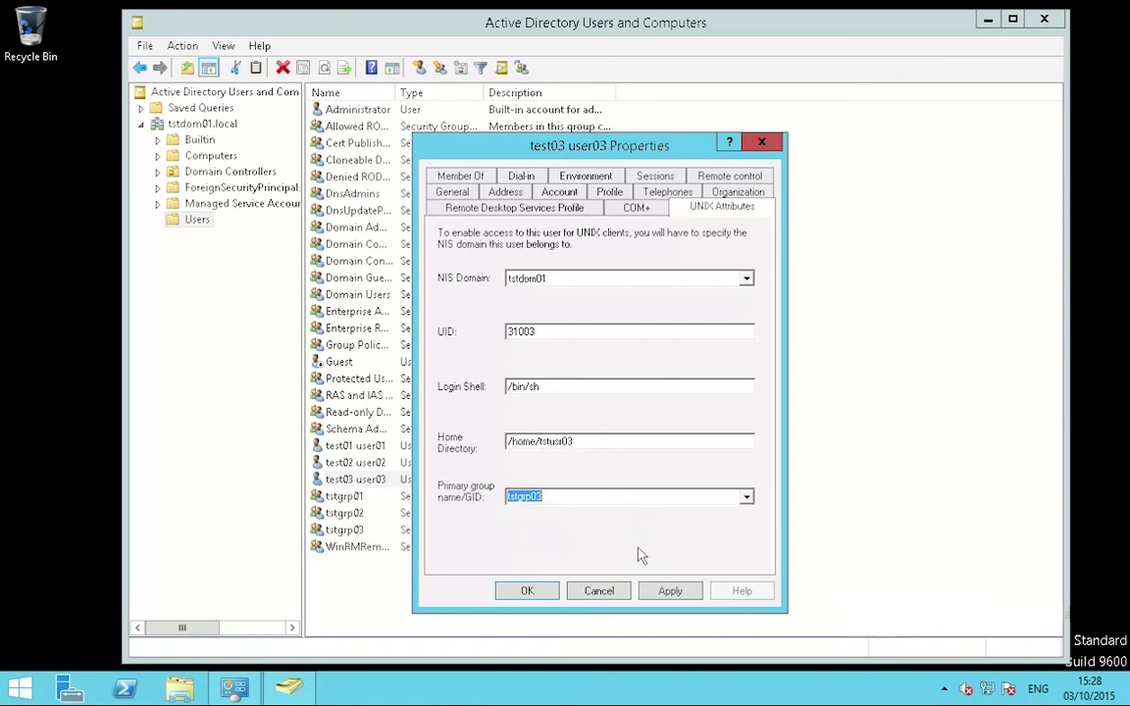
click(671, 594)
click(527, 591)
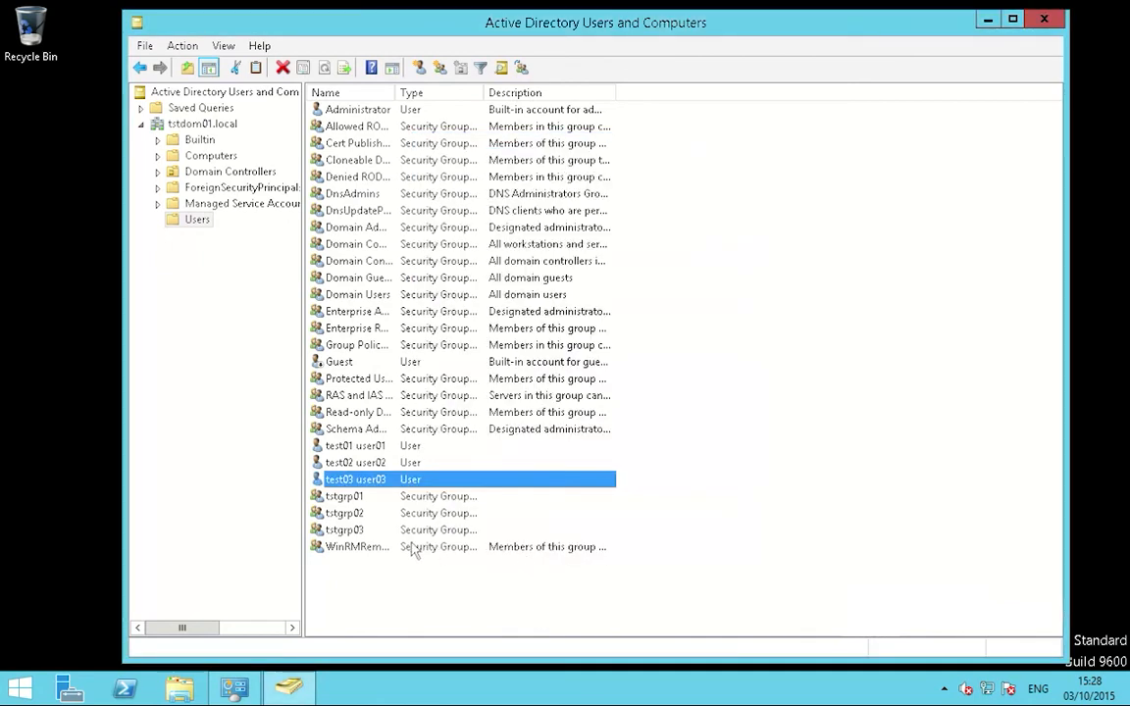
click(367, 499)
Step: Add test01 user01 as a UNIX member of tstgrp01 and save
right_click(358, 495)
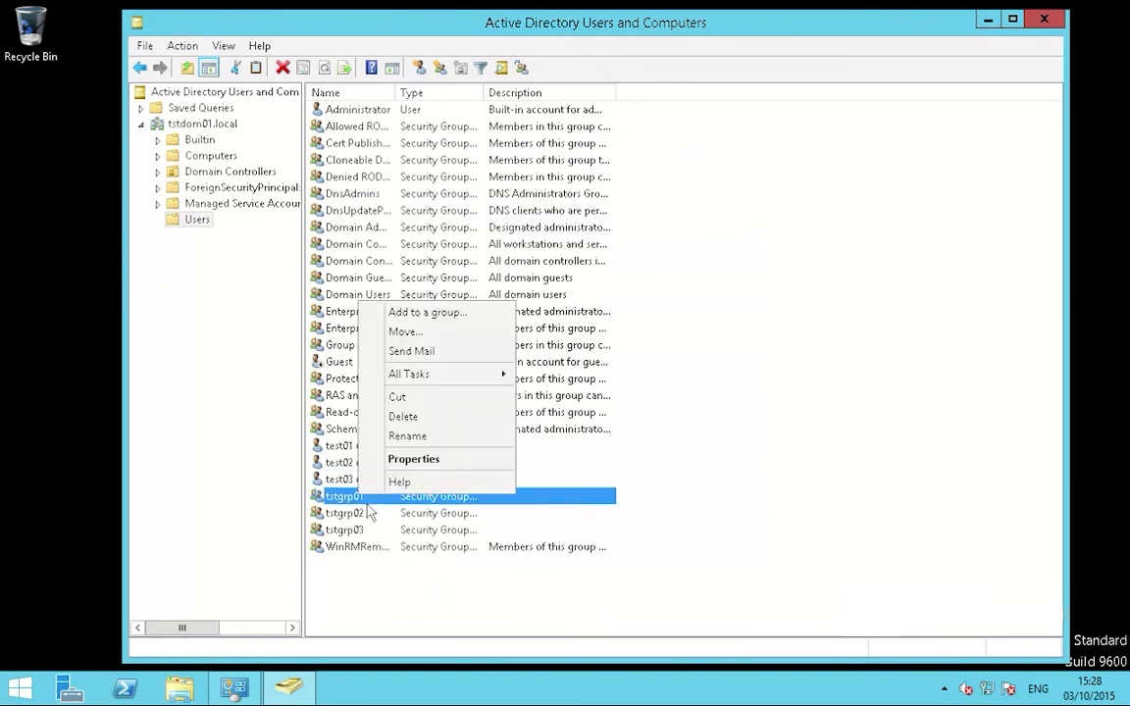
click(417, 468)
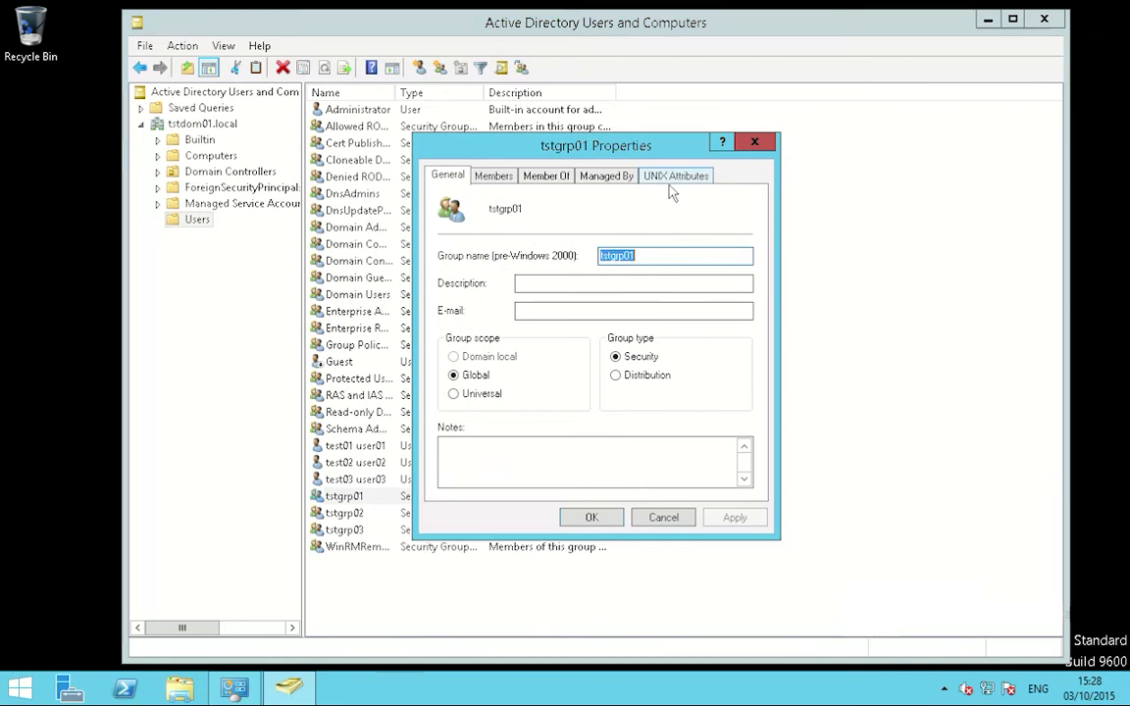
click(676, 175)
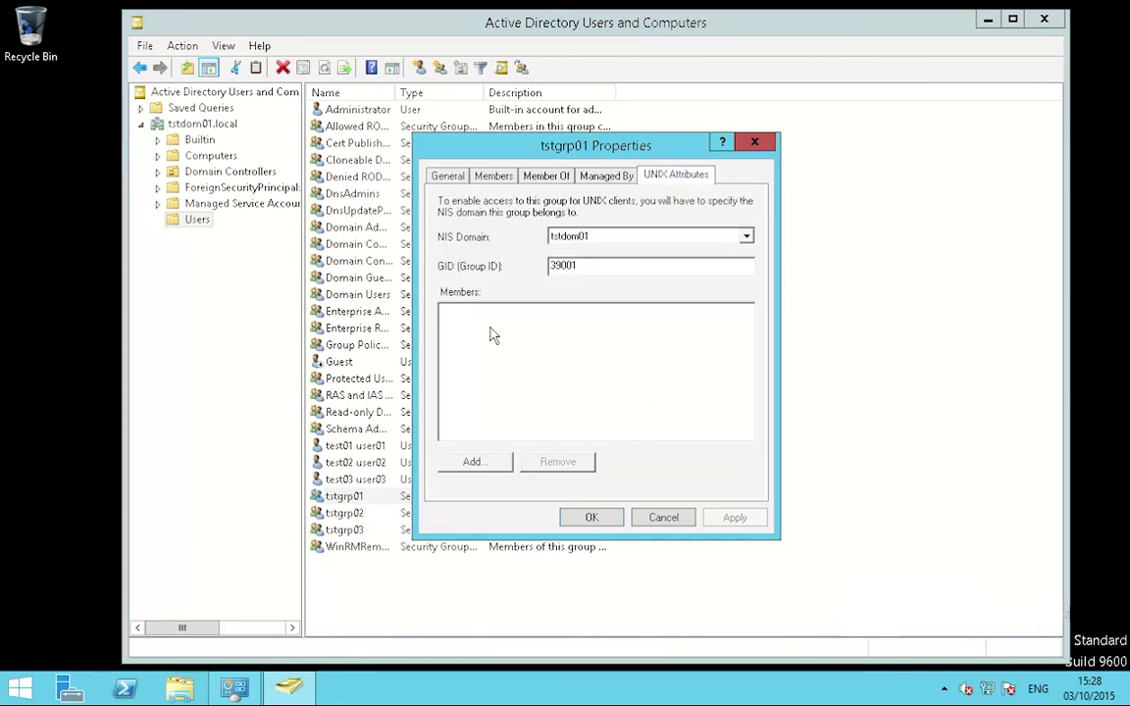
click(476, 465)
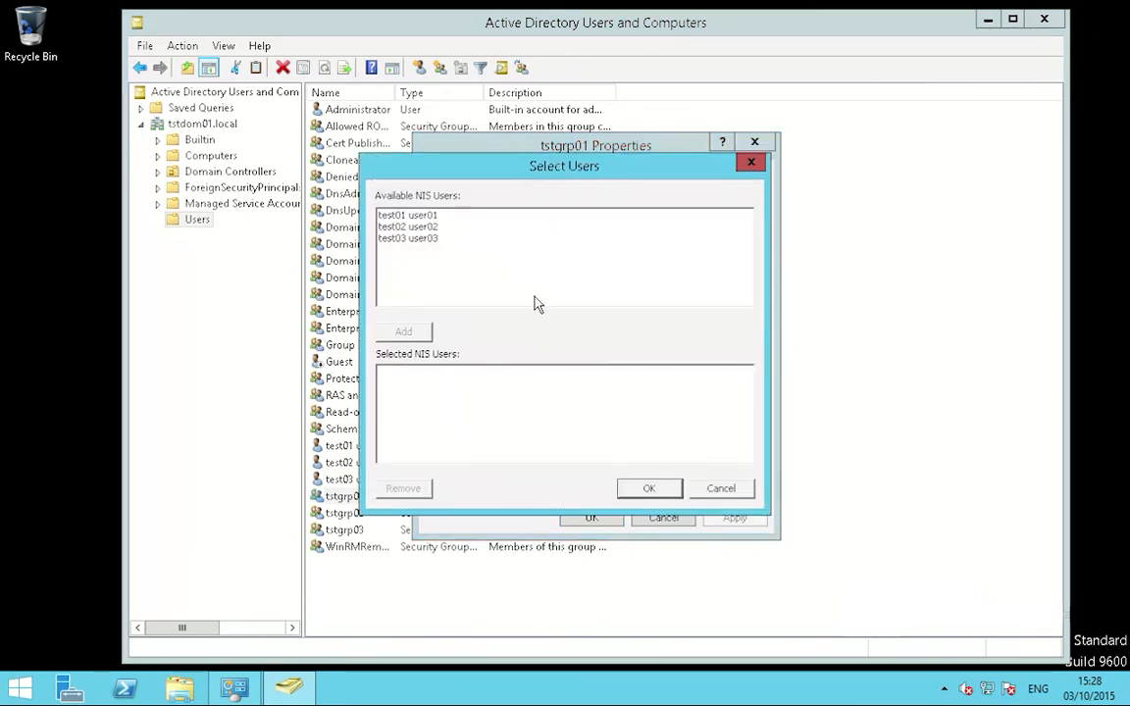
click(417, 215)
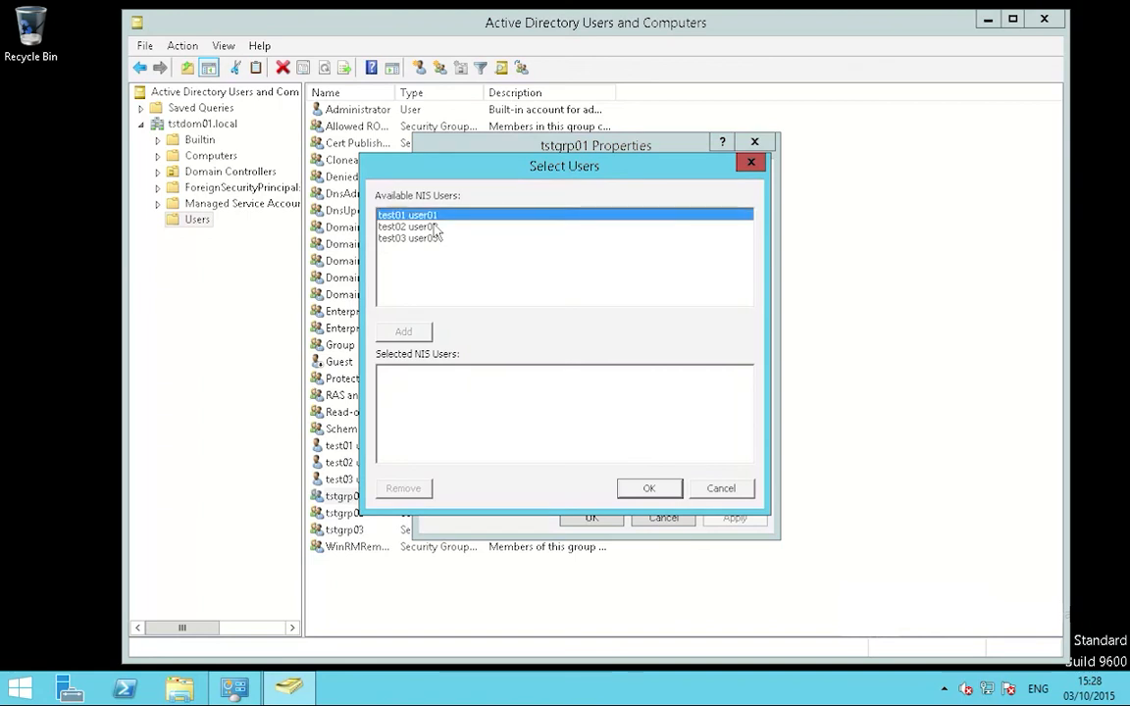
click(429, 338)
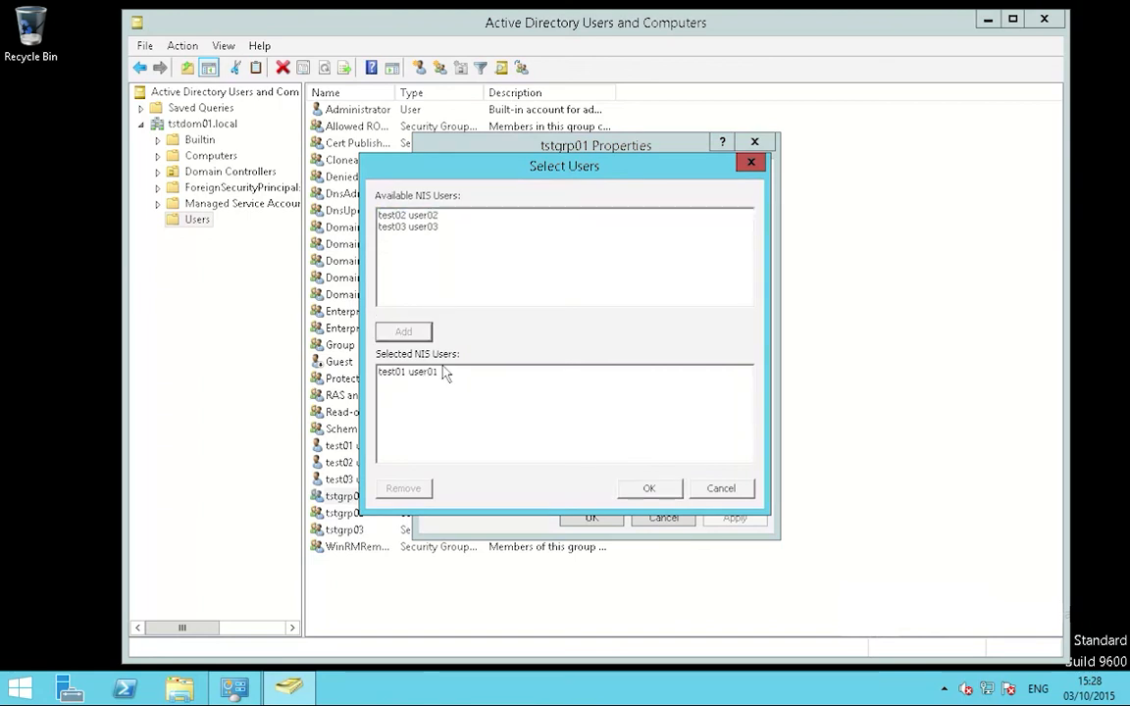
click(648, 487)
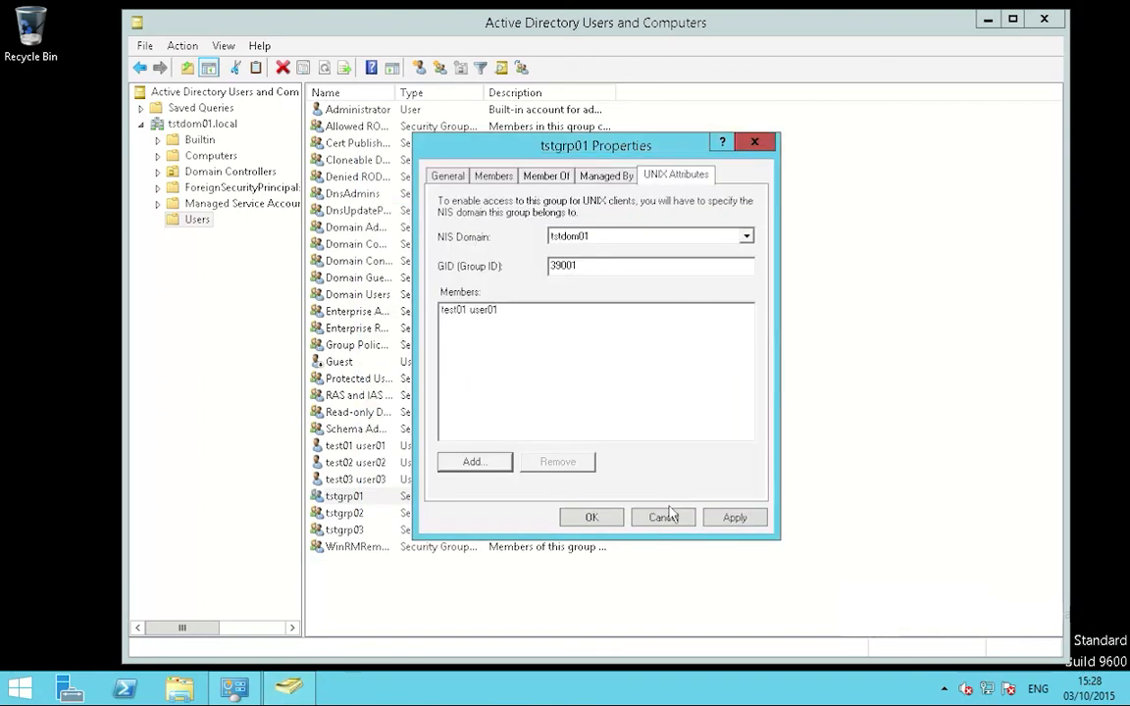
click(734, 517)
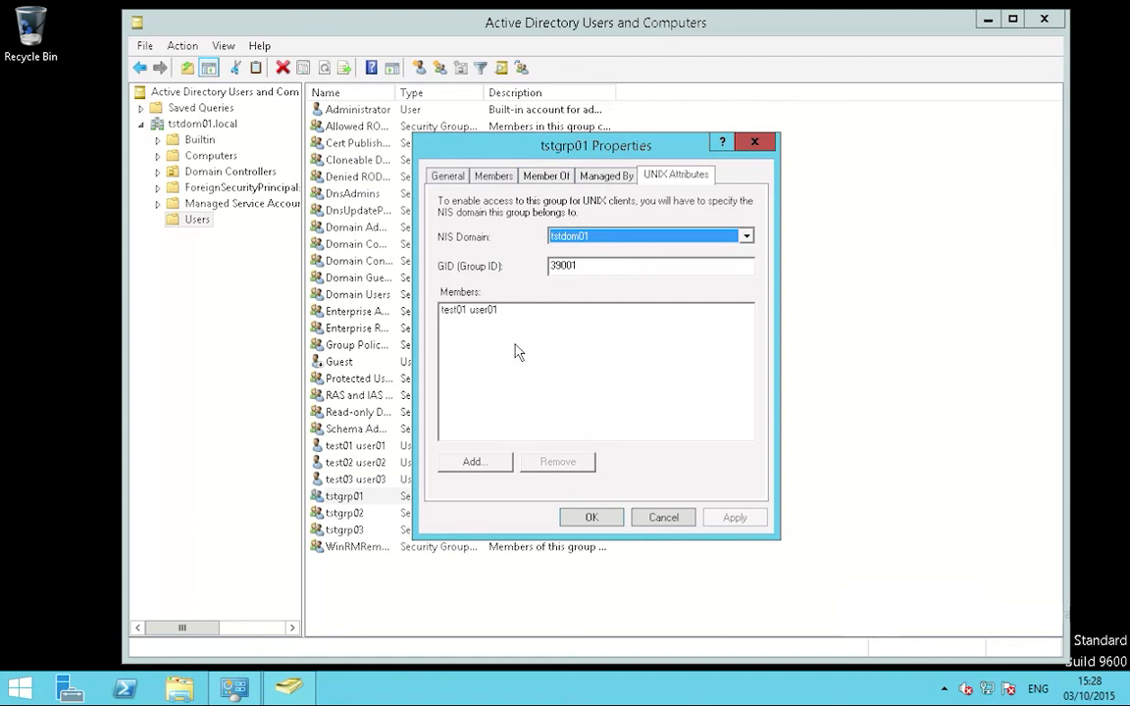
click(613, 526)
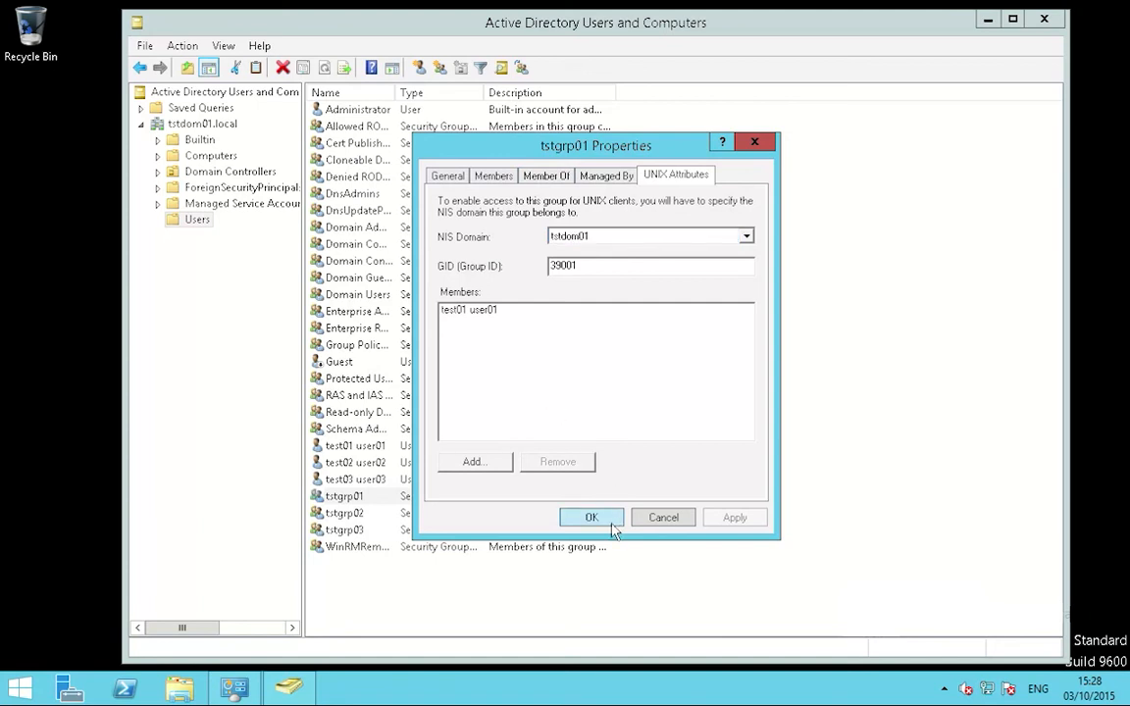
Step: Add test02 user02 as a UNIX member of tstgrp02 and save
click(351, 515)
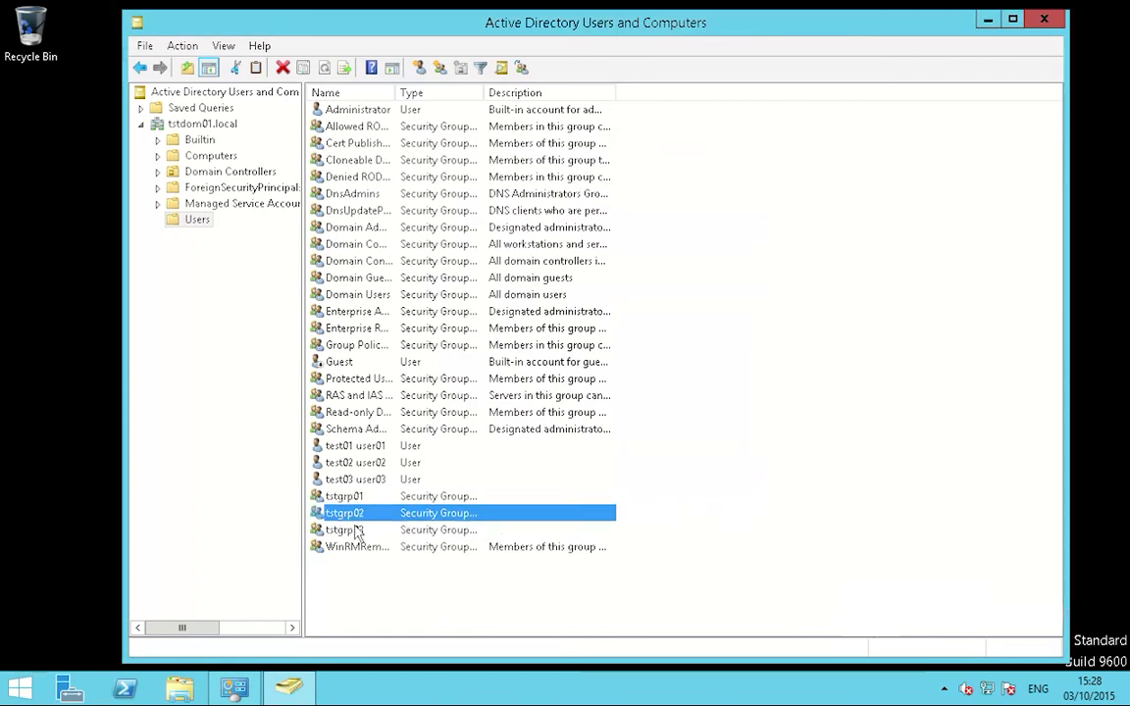
right_click(356, 525)
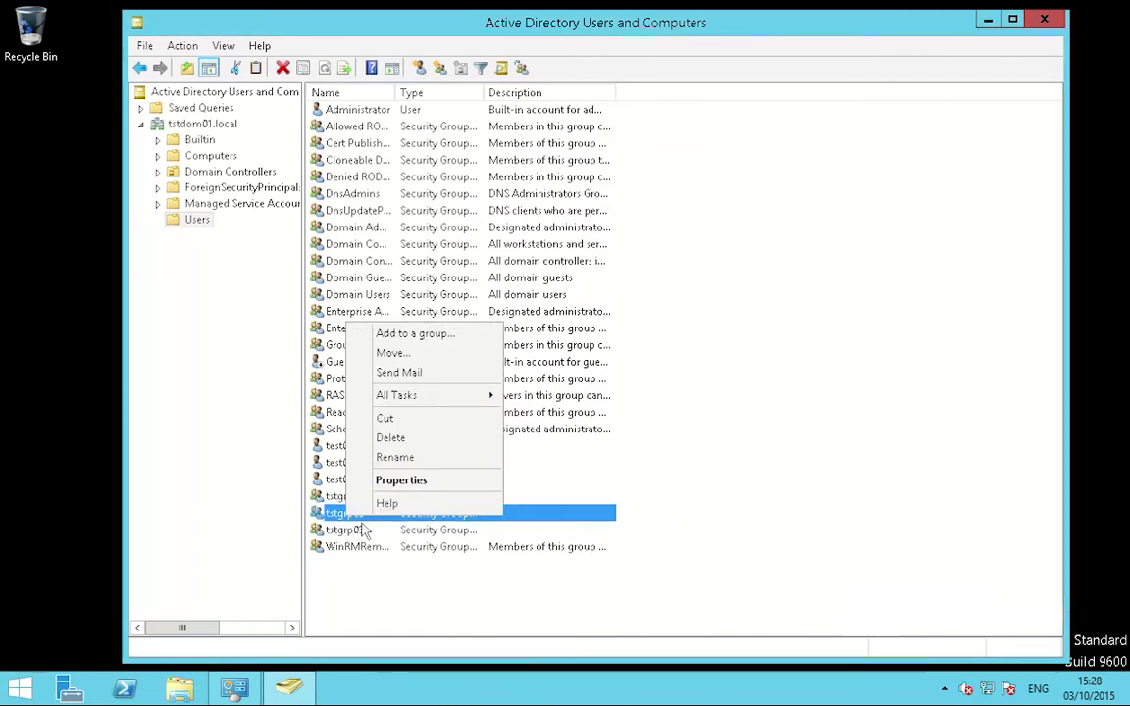
click(392, 477)
click(679, 177)
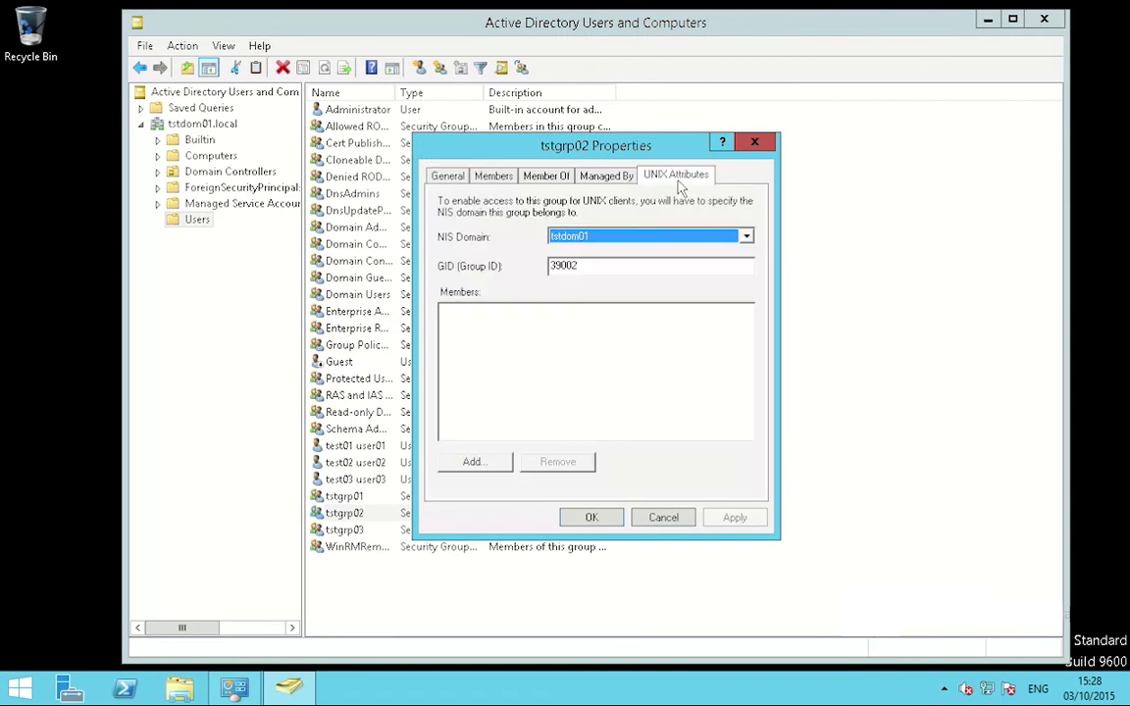
click(473, 462)
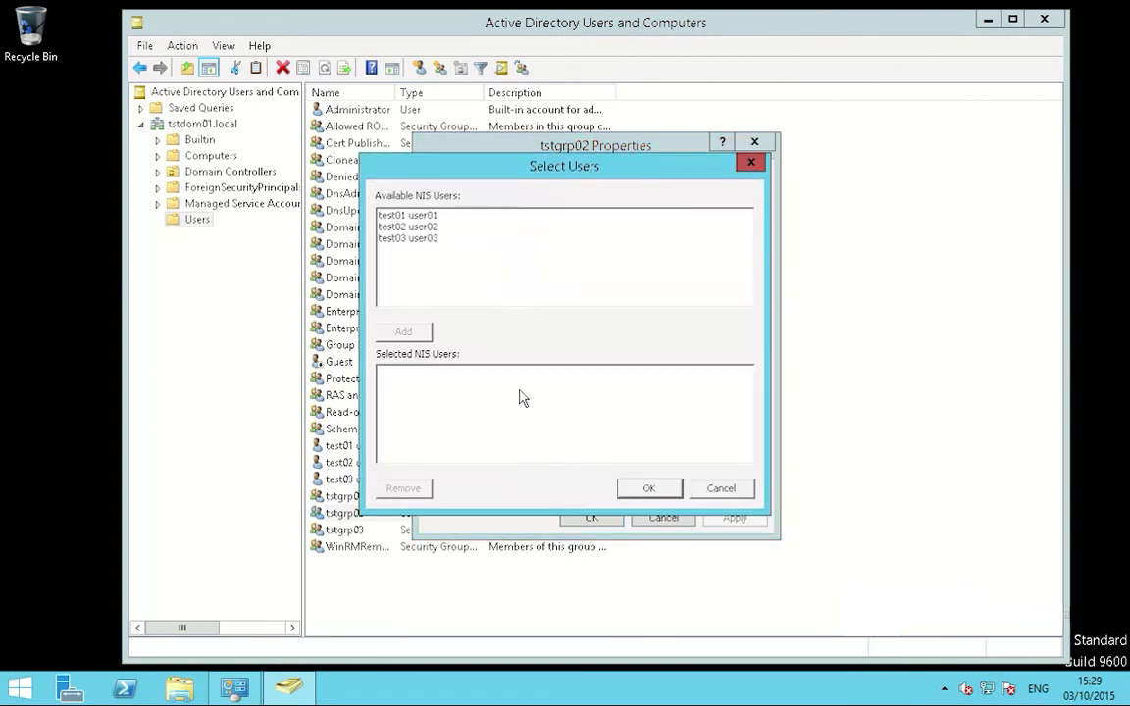
click(422, 227)
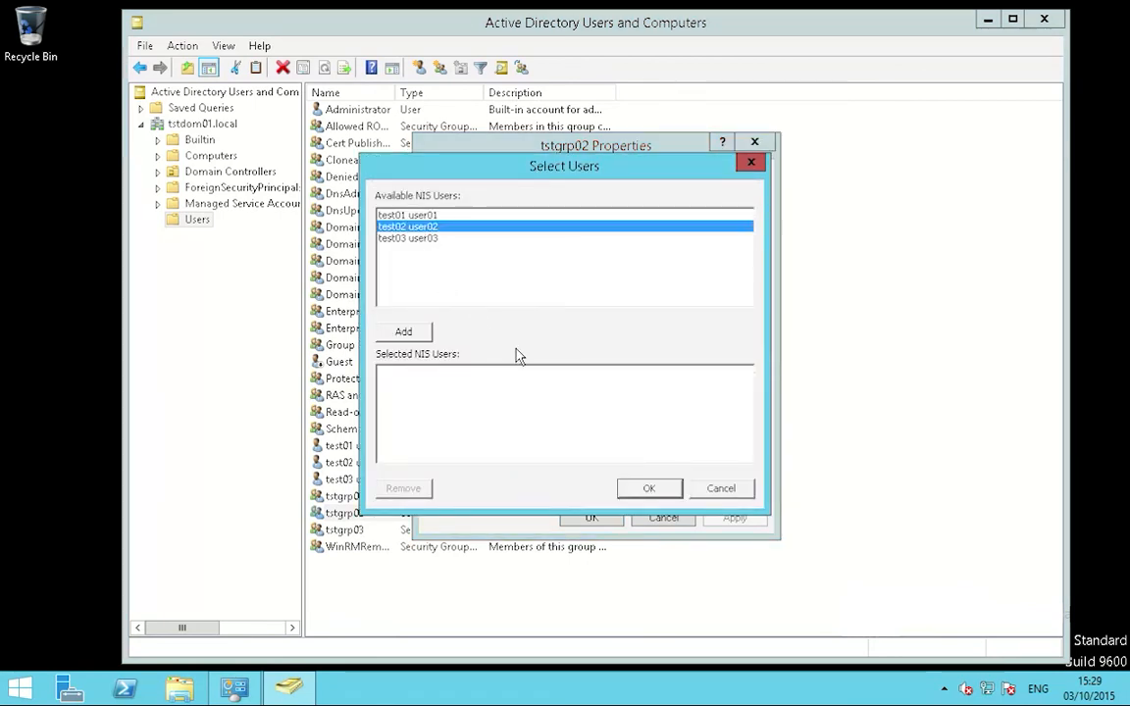
click(426, 331)
click(649, 489)
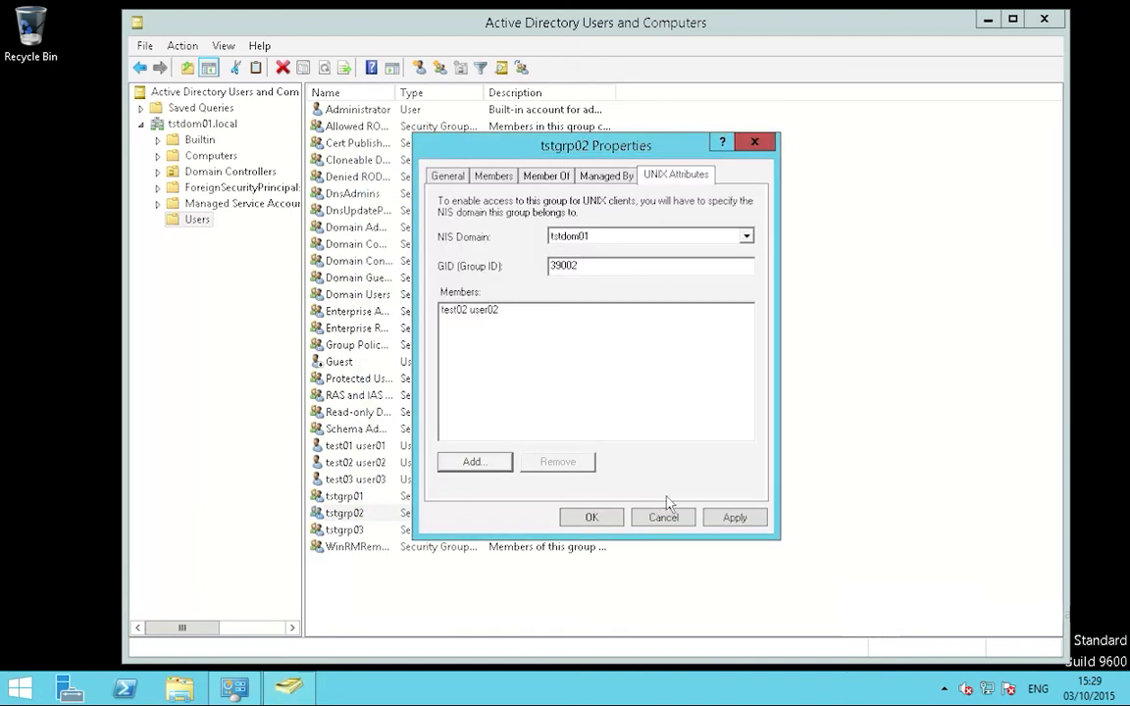
click(733, 517)
click(596, 521)
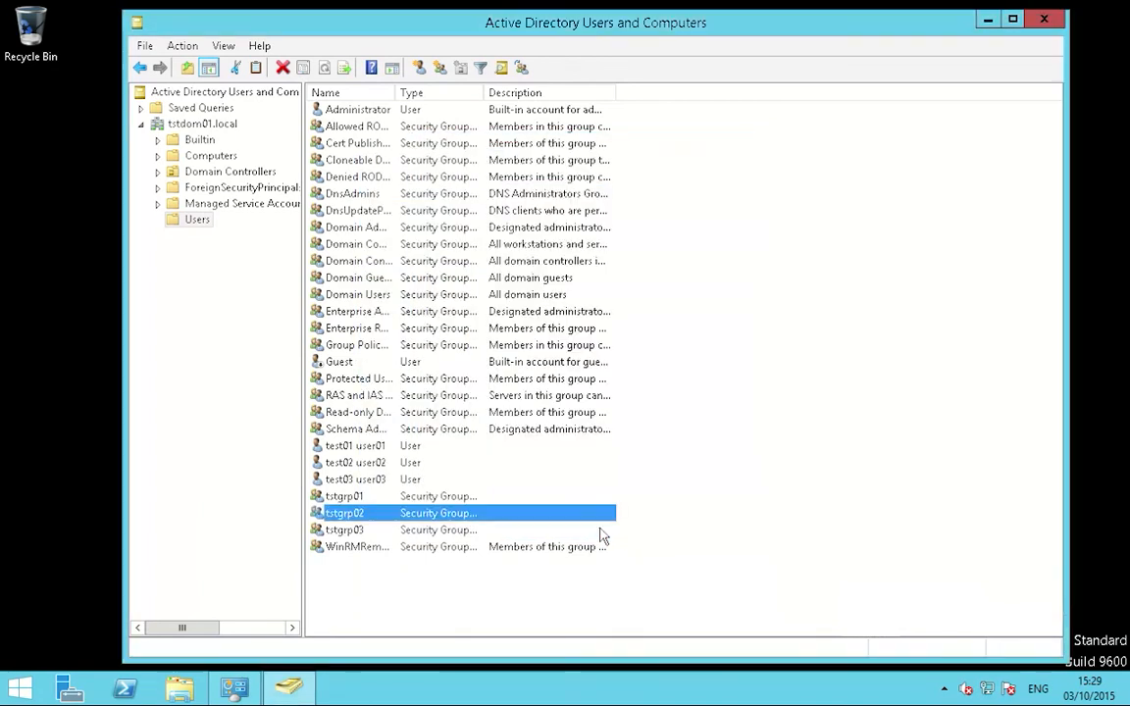
Step: Add test03 user03 to tstgrp03's UNIX members, then apply and close the properties
click(367, 530)
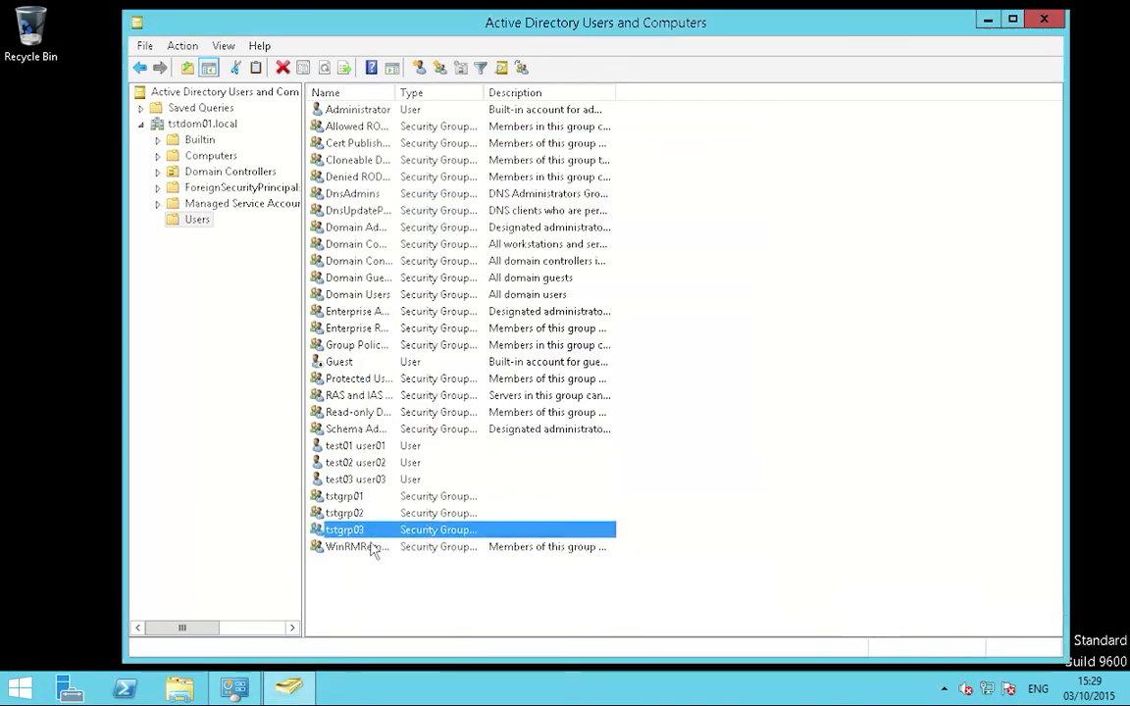
right_click(365, 532)
click(418, 499)
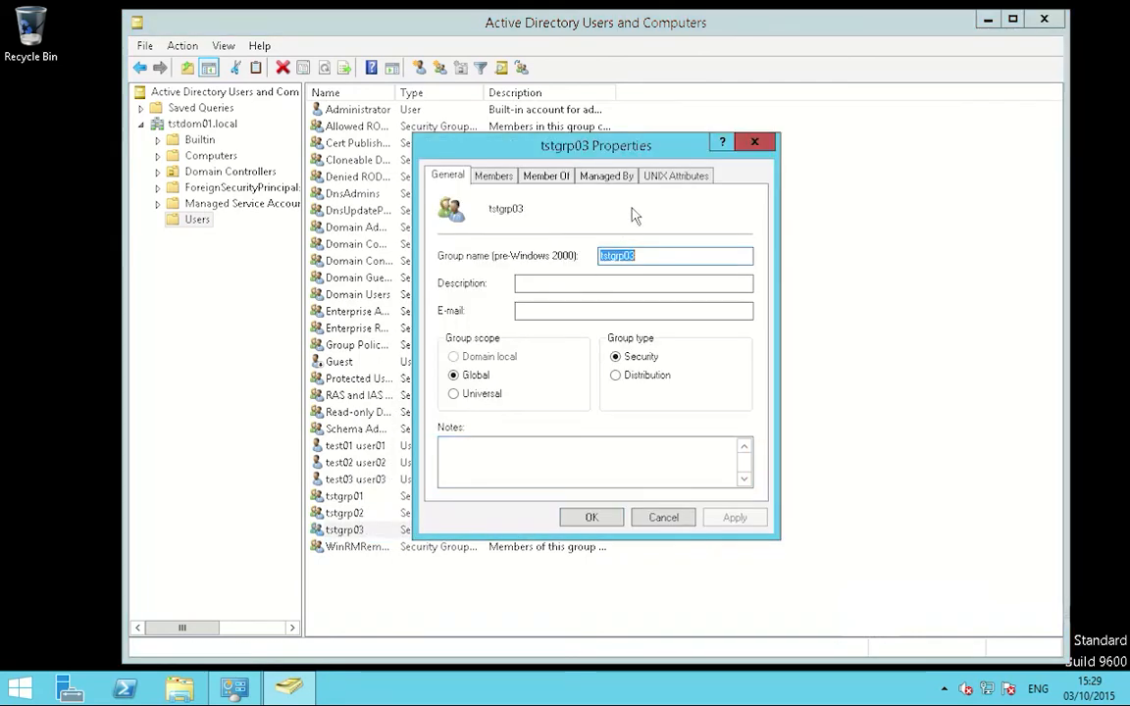
click(676, 180)
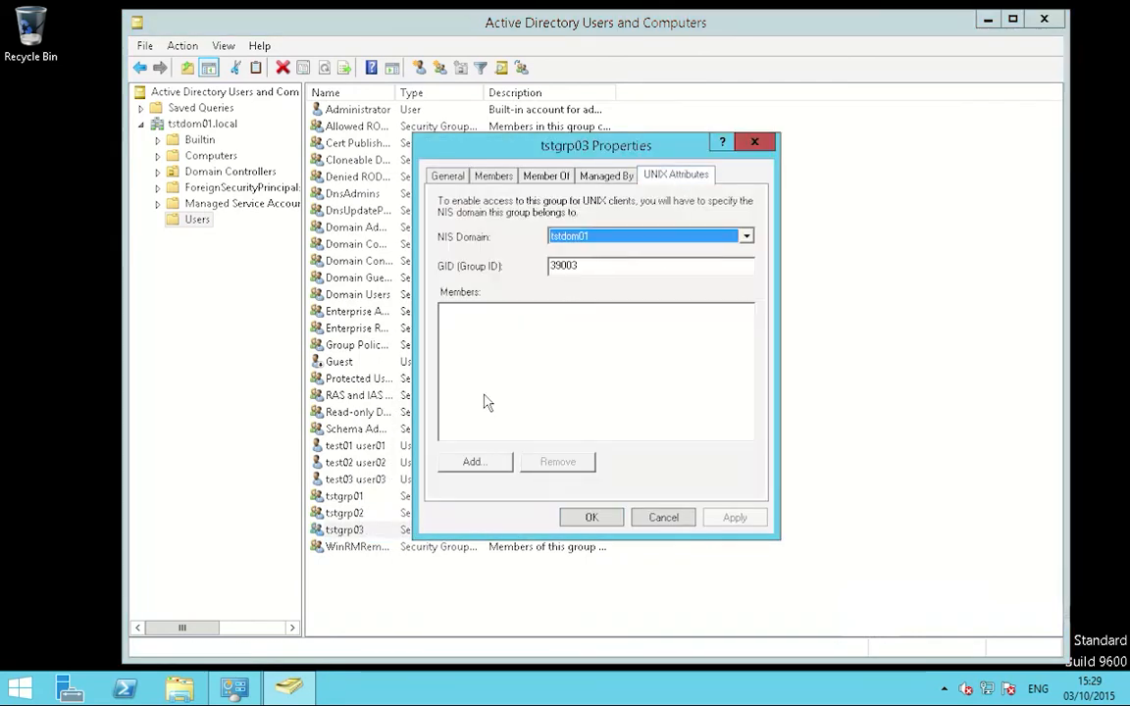
click(480, 470)
click(428, 241)
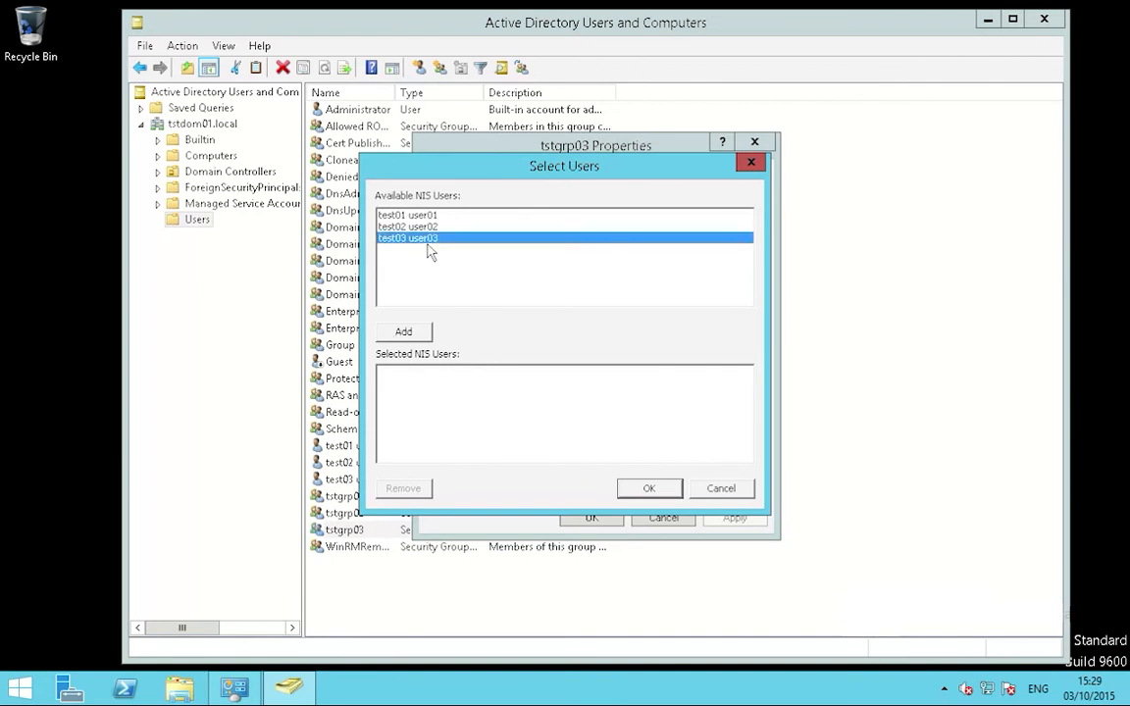
click(412, 331)
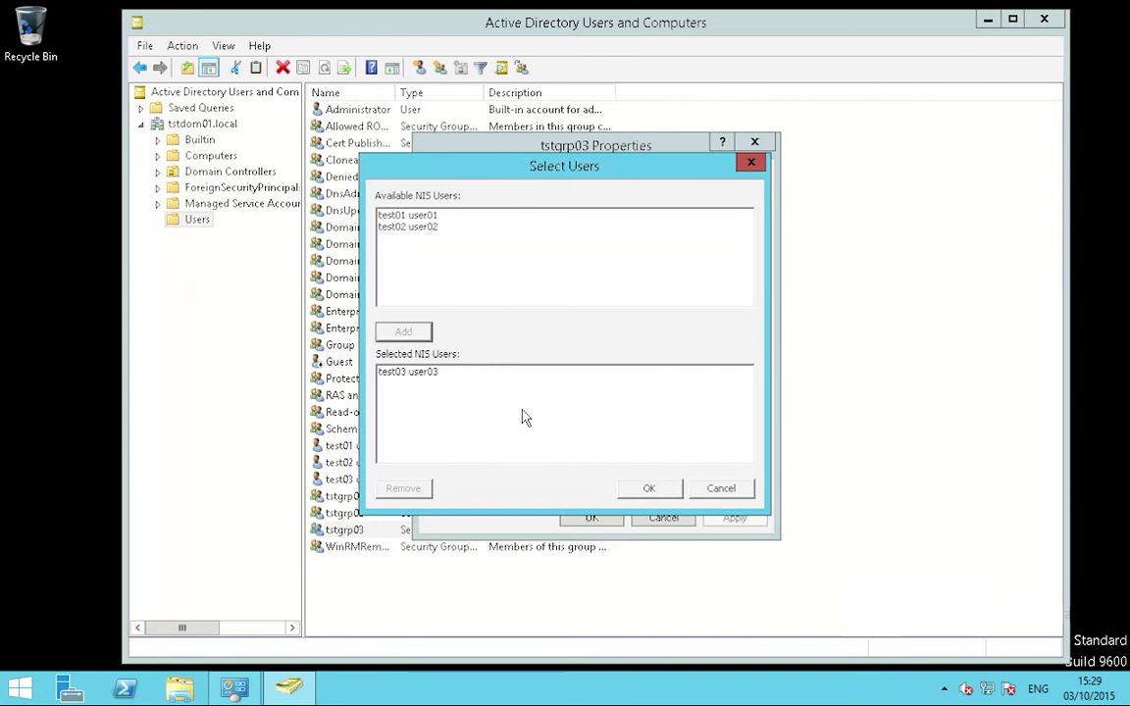
click(648, 487)
click(734, 517)
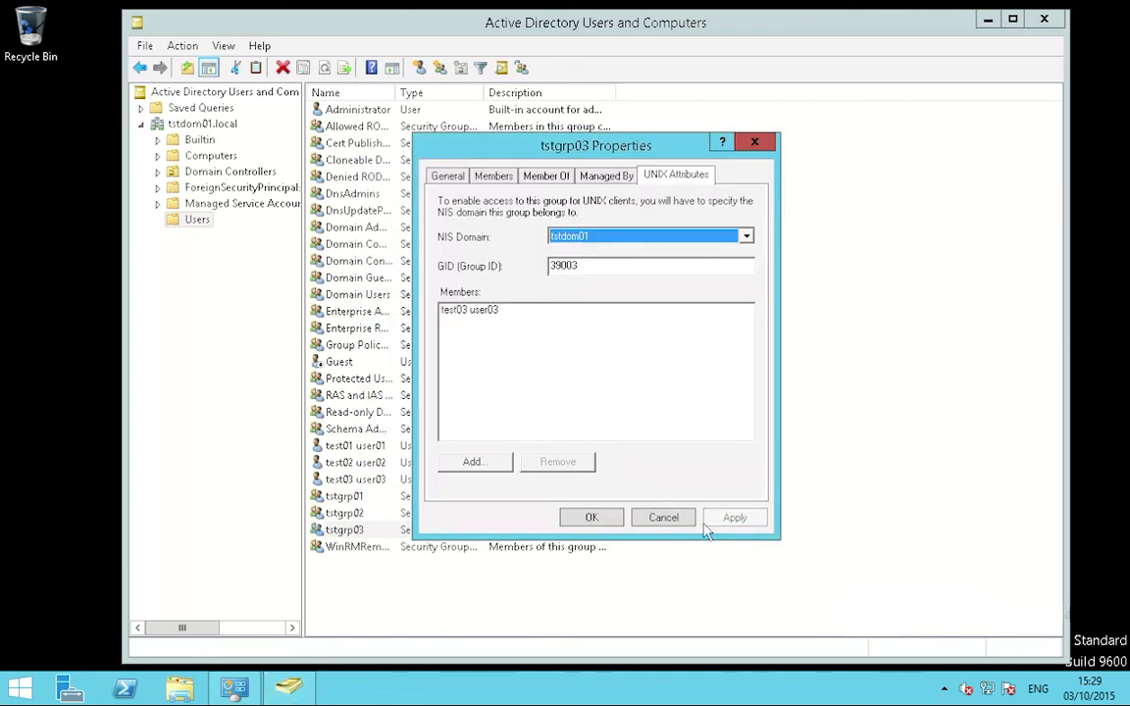
click(592, 517)
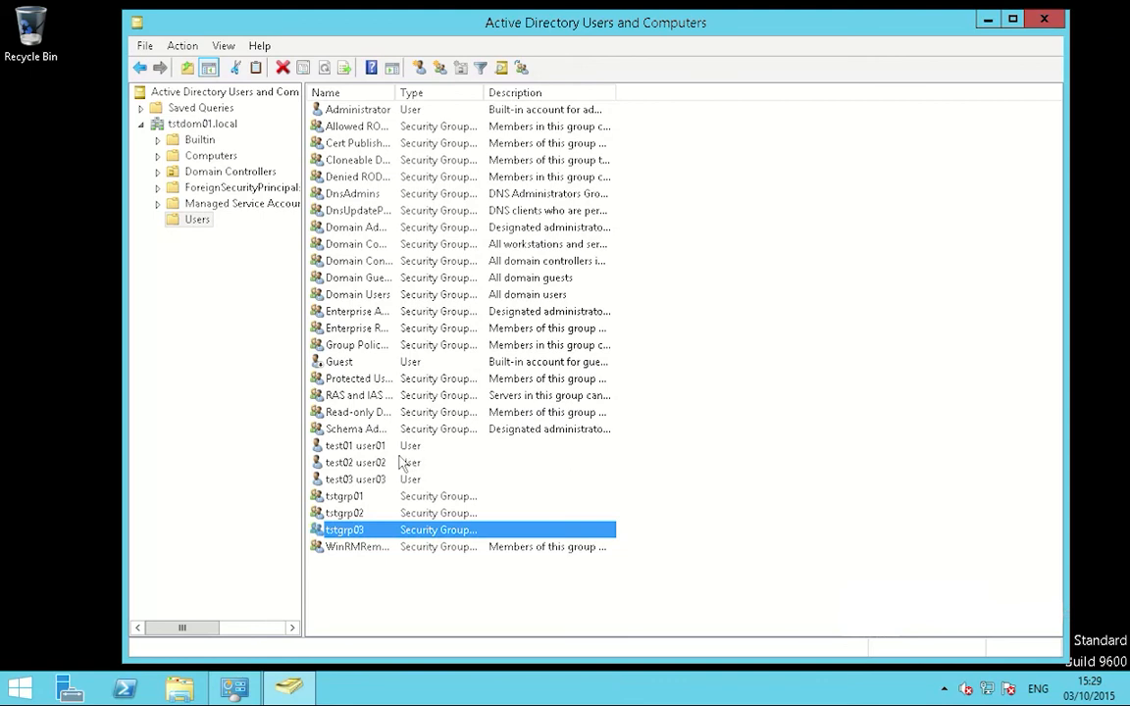
click(363, 451)
right_click(365, 466)
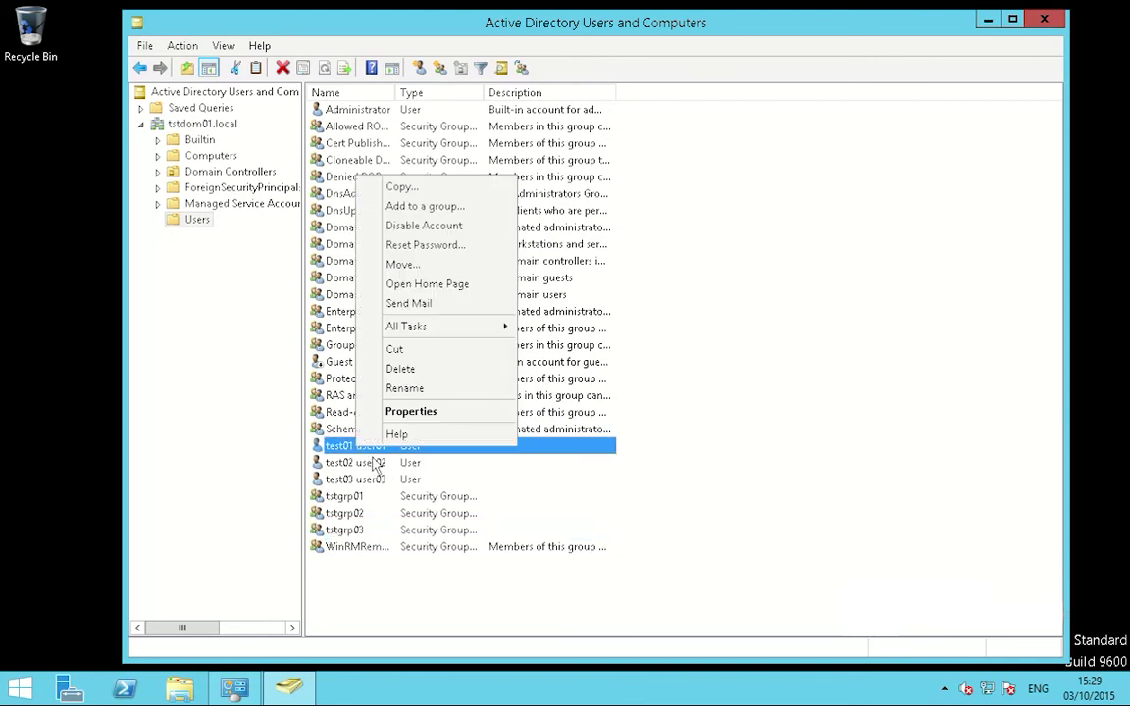
click(416, 420)
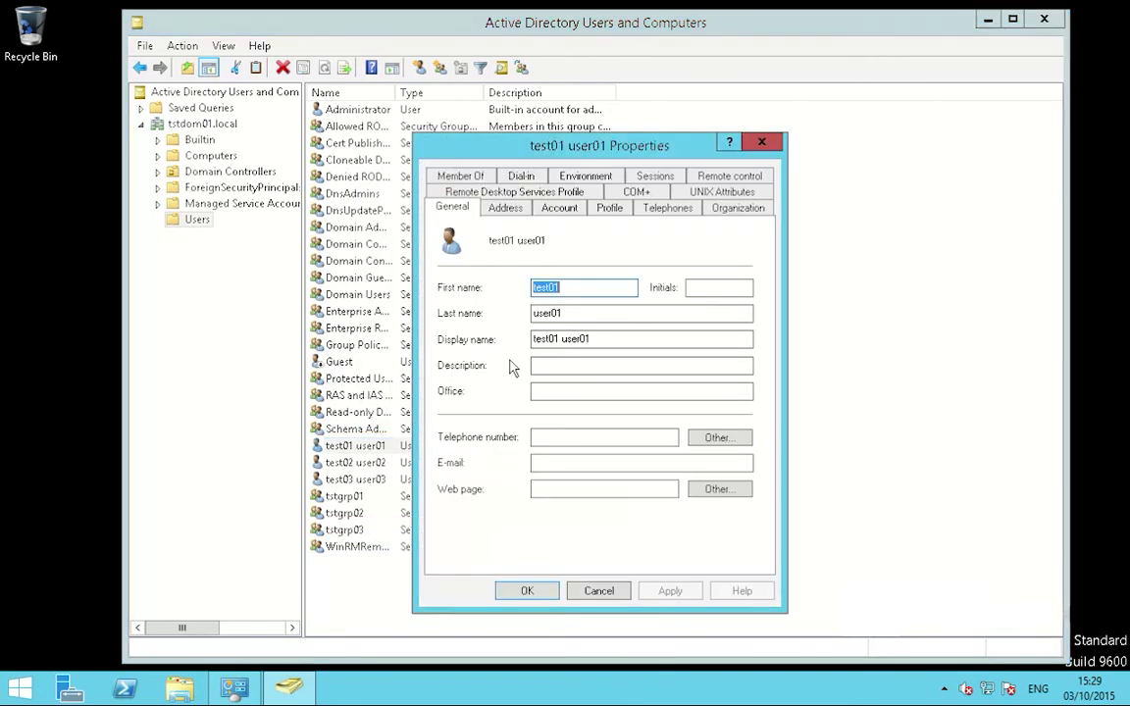
click(725, 201)
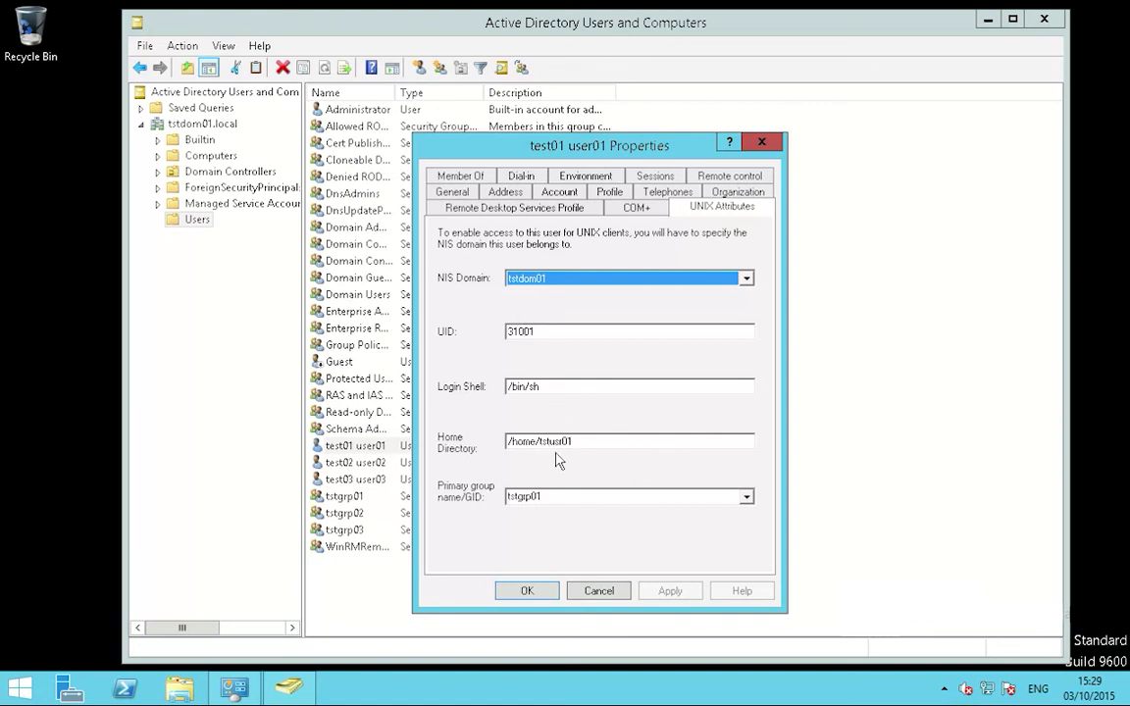
click(599, 591)
click(355, 462)
right_click(359, 459)
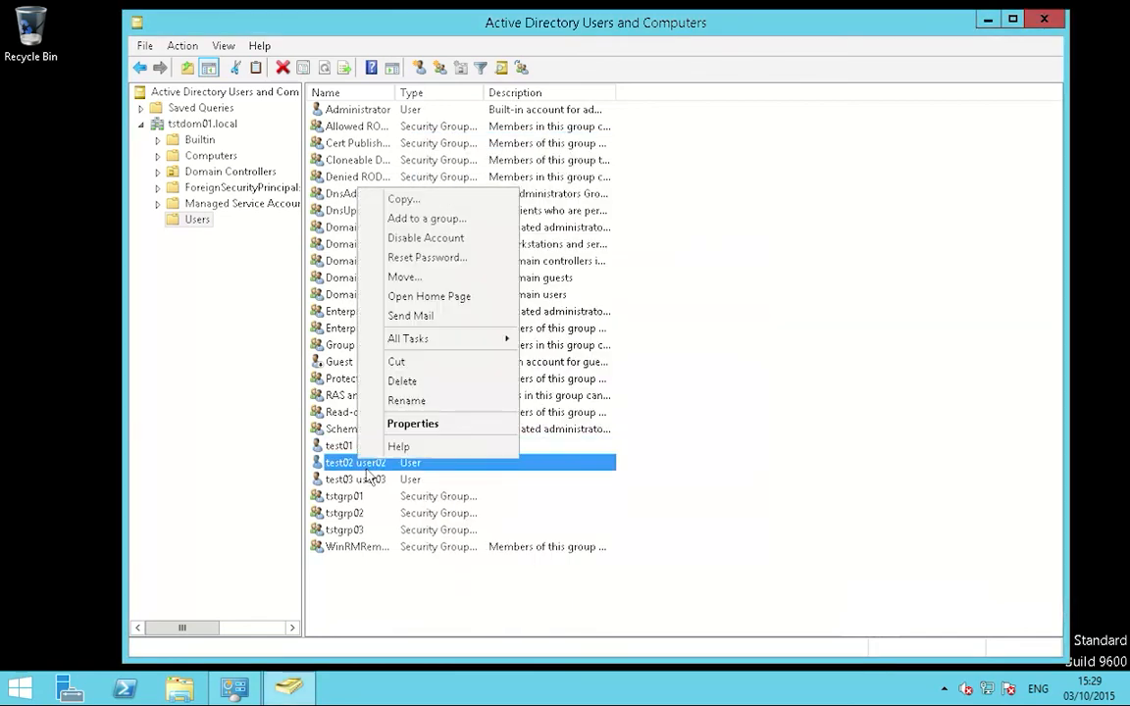
click(423, 423)
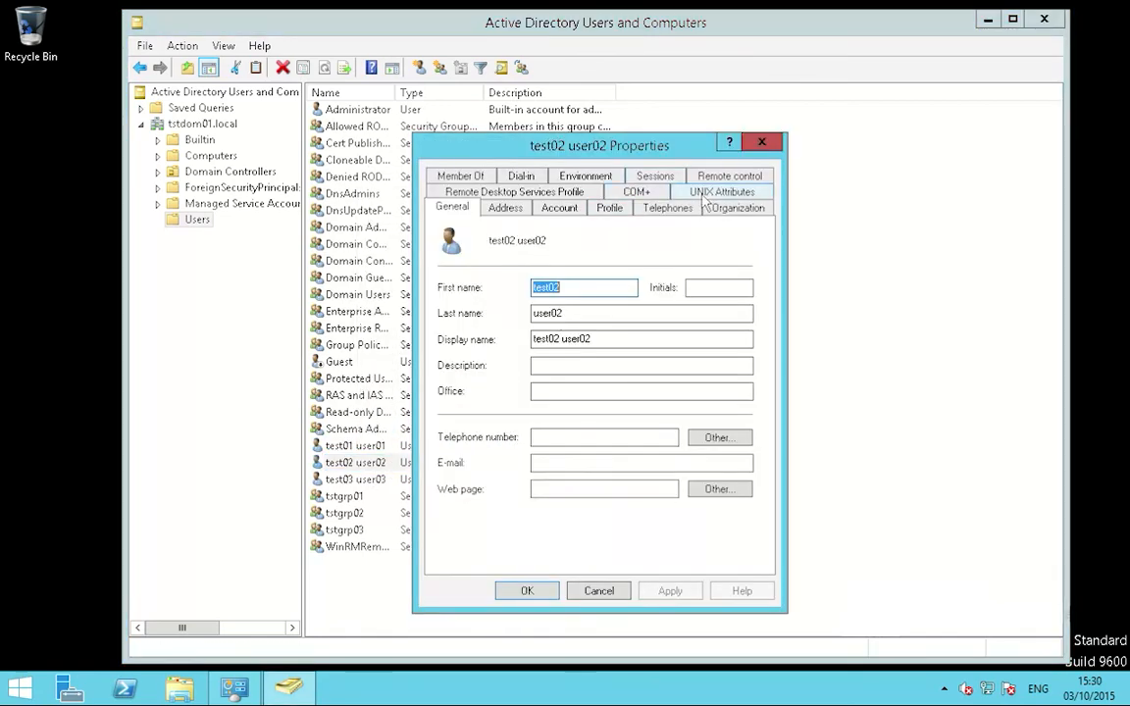
click(704, 195)
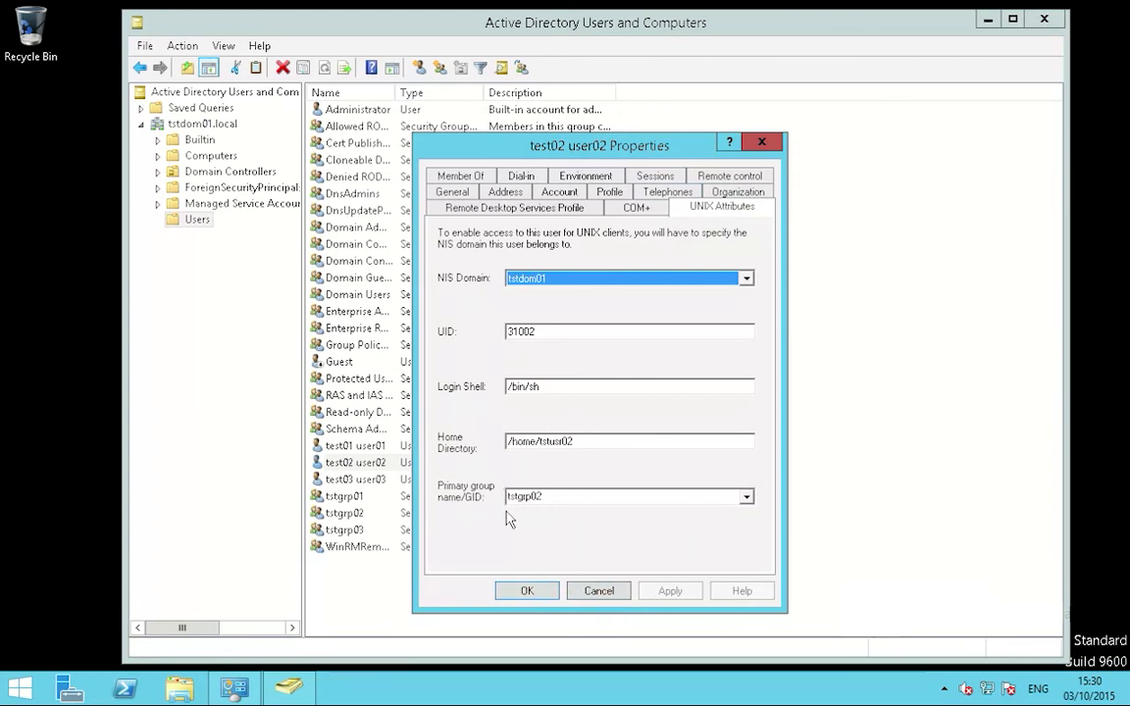
click(601, 591)
click(378, 480)
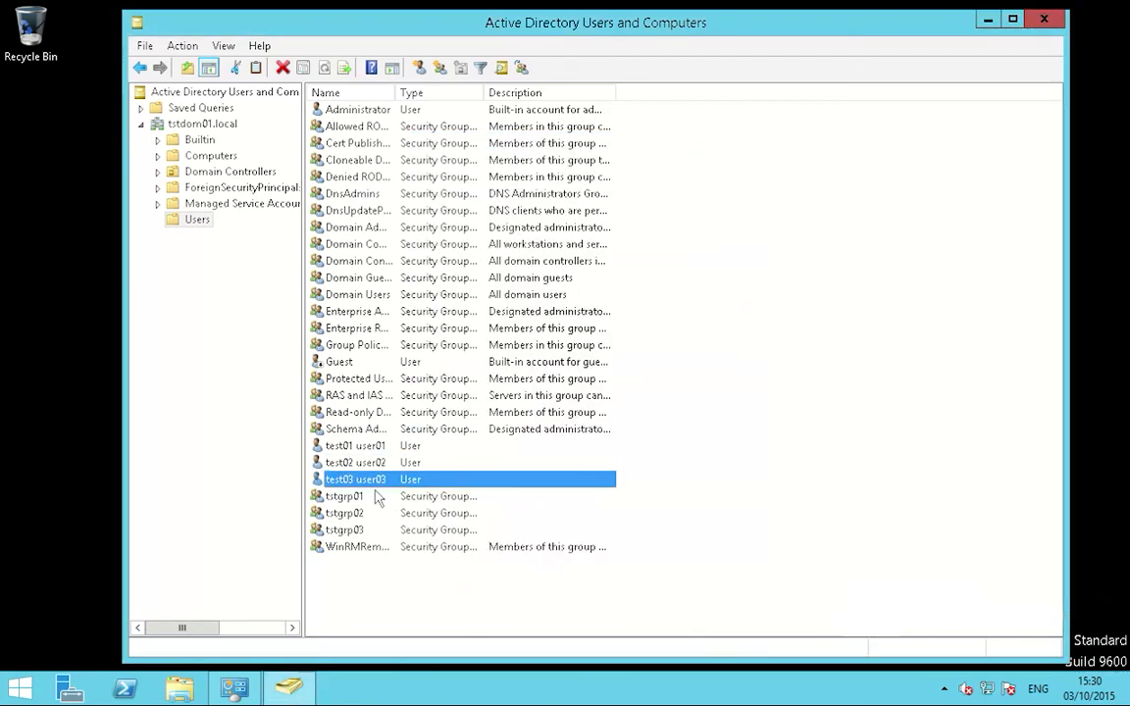
Step: Check test03 user03's UNIX attributes, then close ADUC and the Administrative Tools window
right_click(390, 480)
click(421, 445)
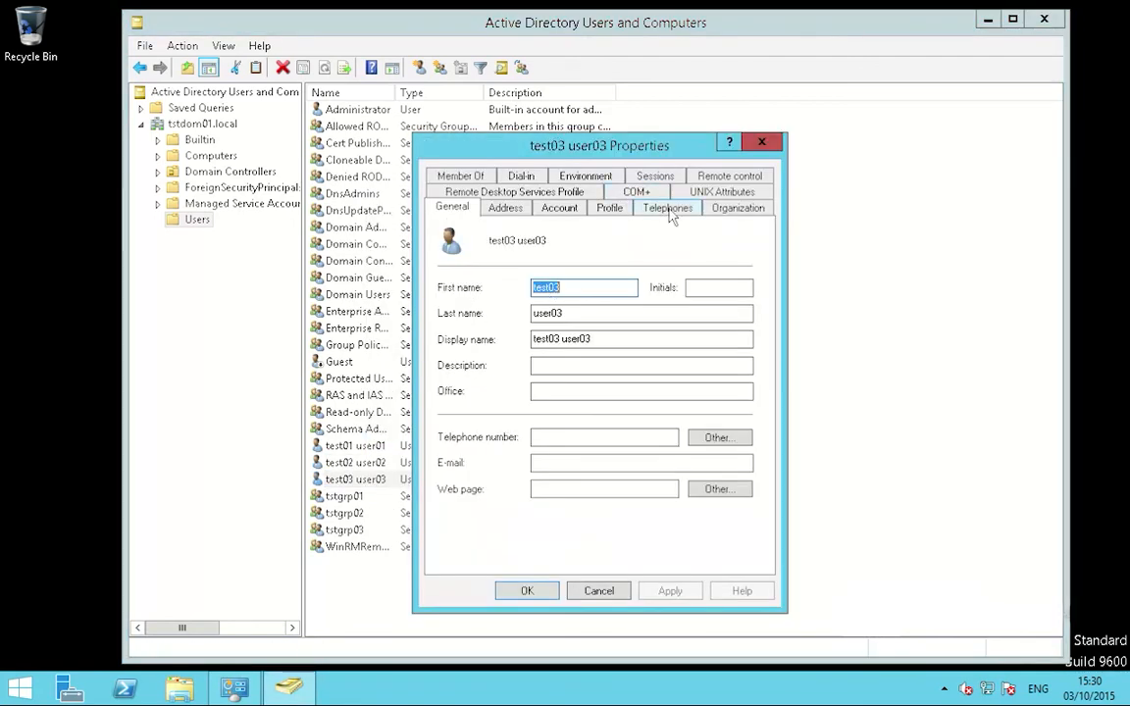
click(721, 206)
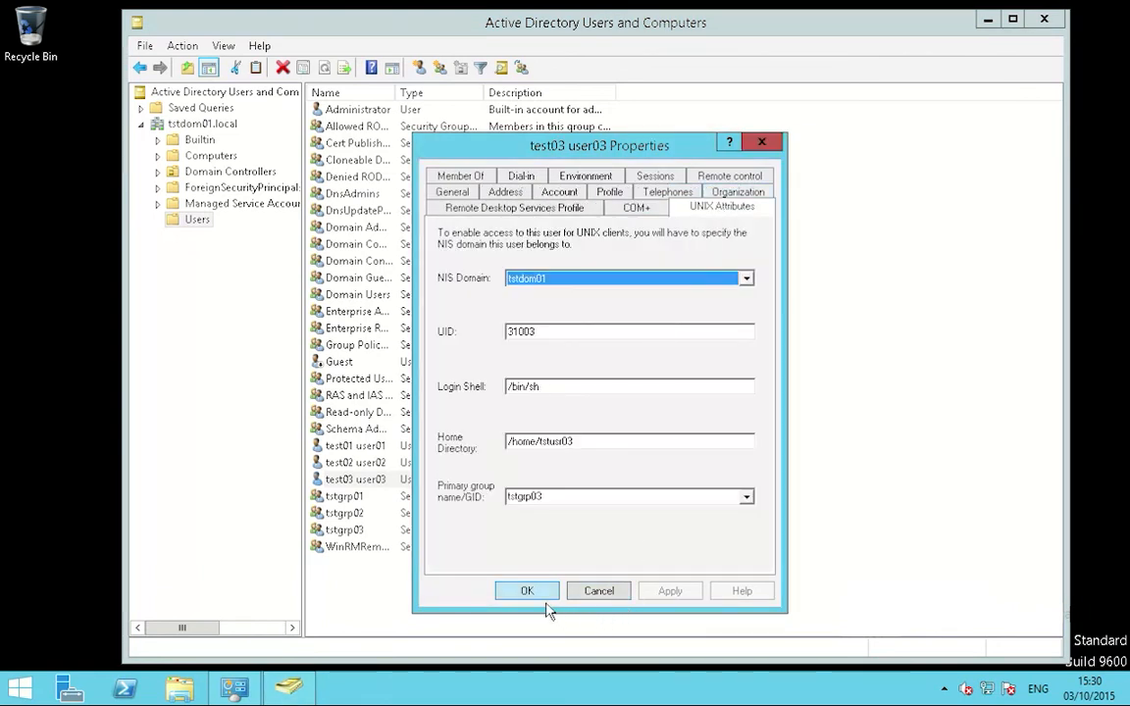
key(Return)
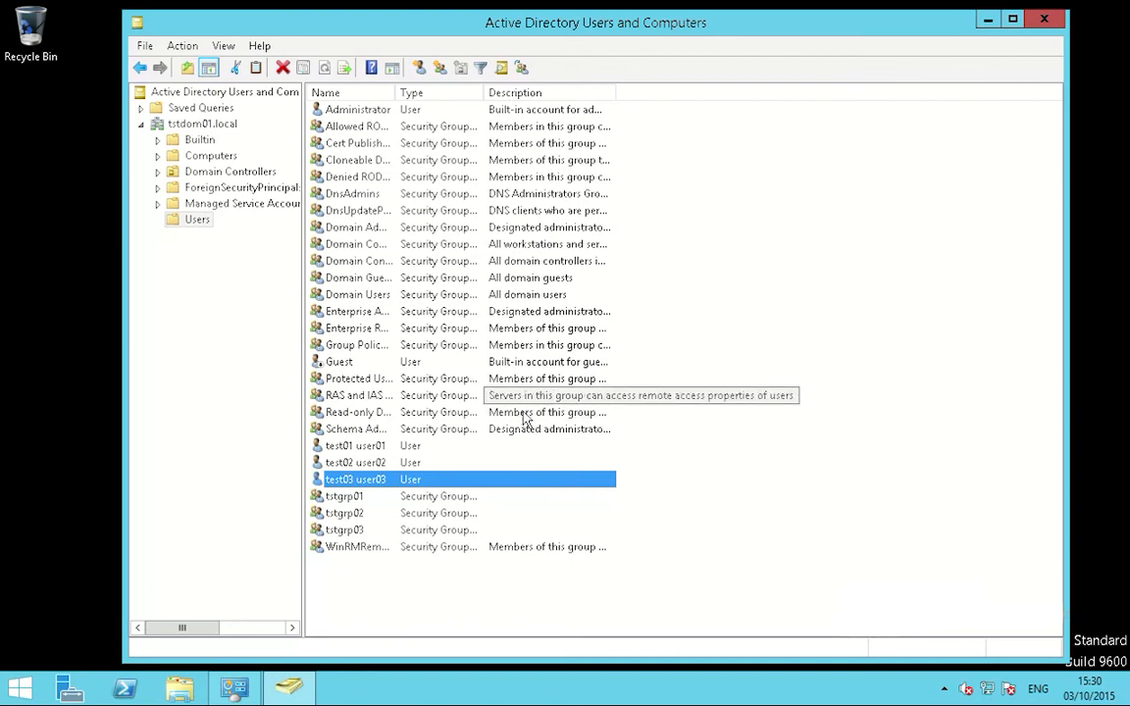
click(1053, 26)
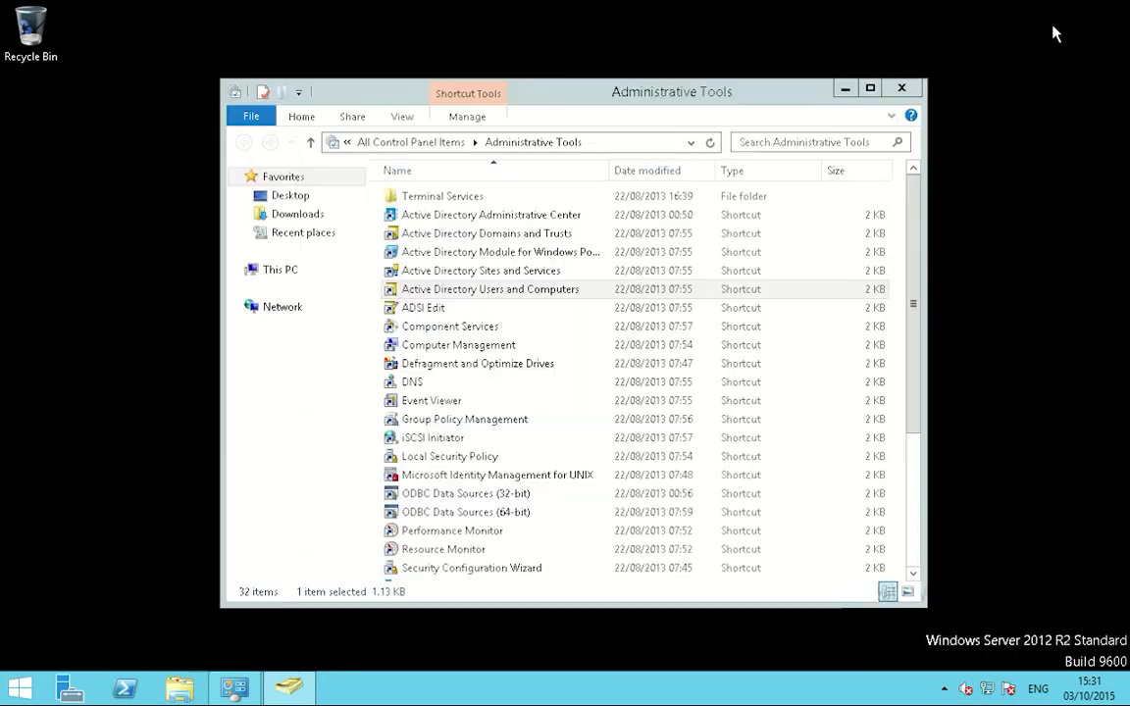
click(916, 98)
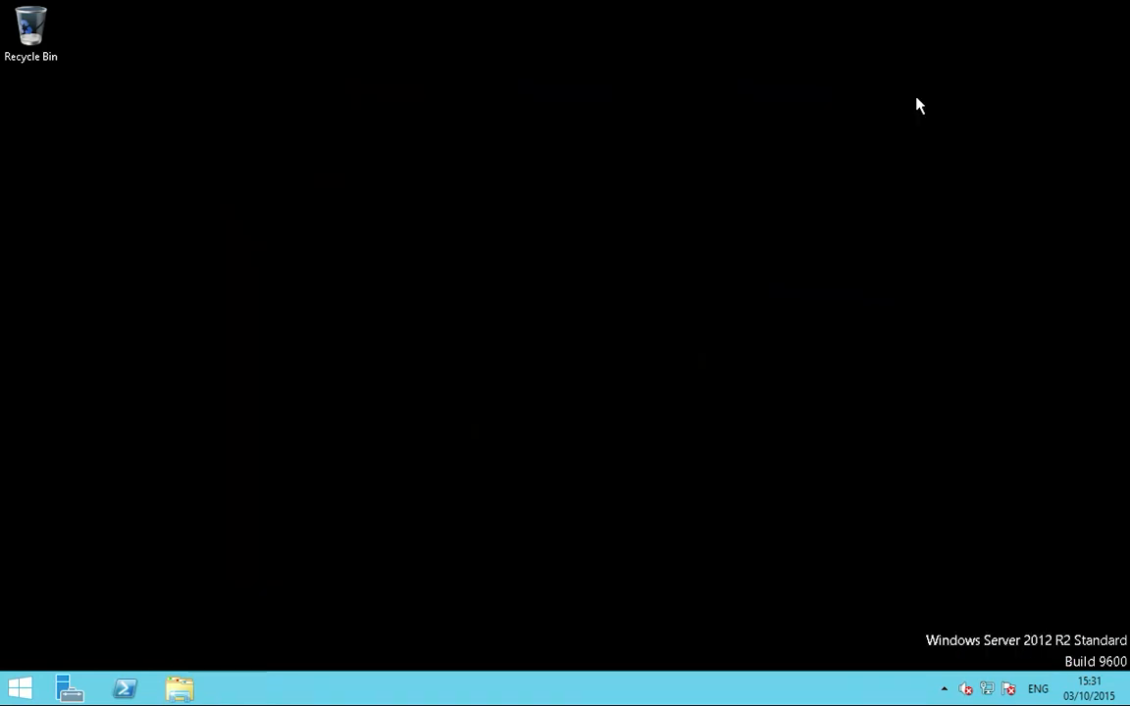